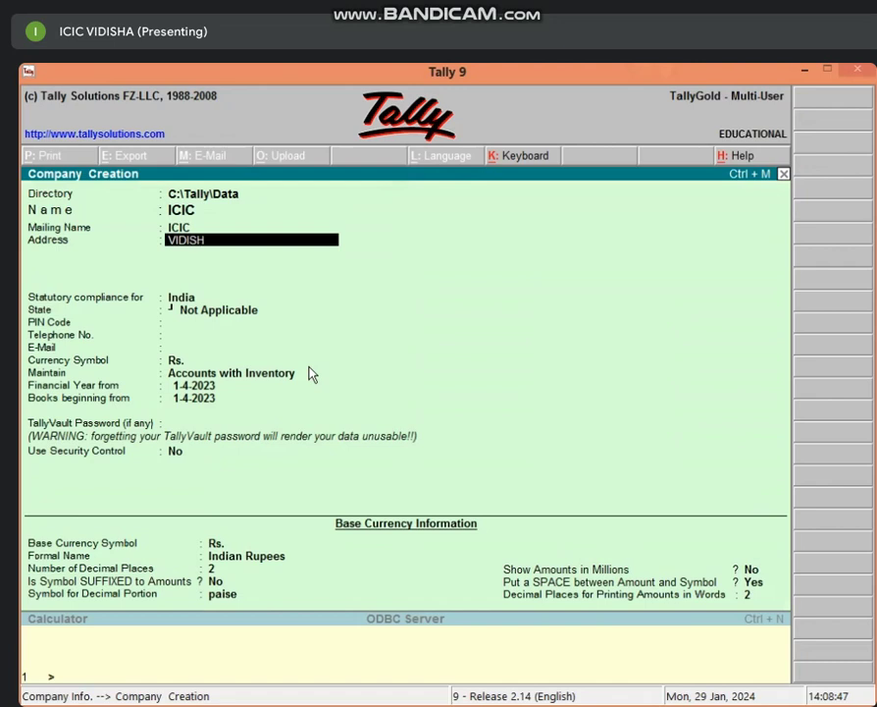
Step: Fill in the company's address, state Madhya Pradesh, PIN code and telephone number, then accept the form
text(A)
key(Return)
key(Return)
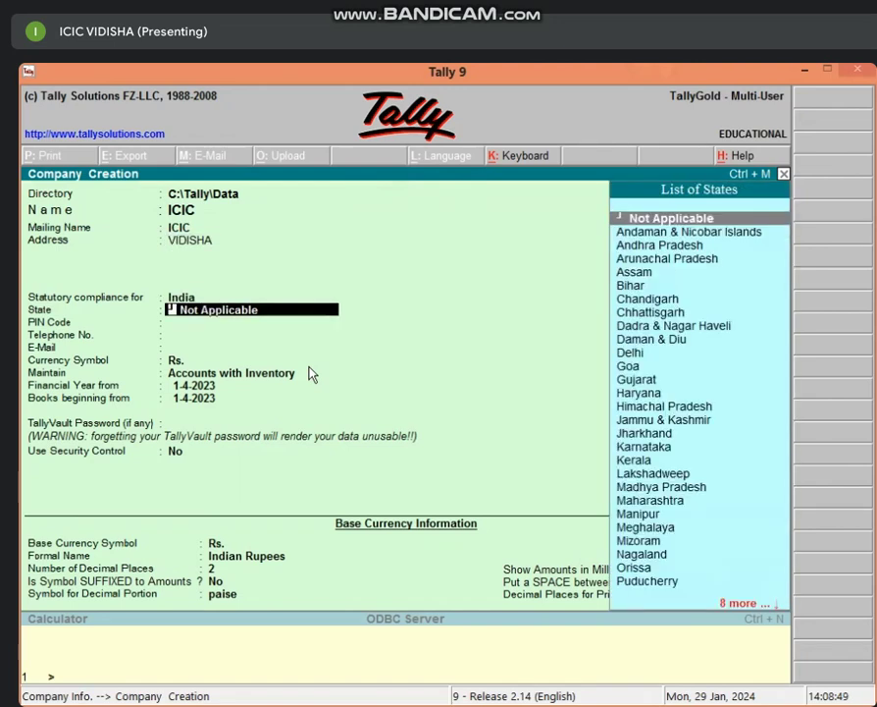
text(MAD)
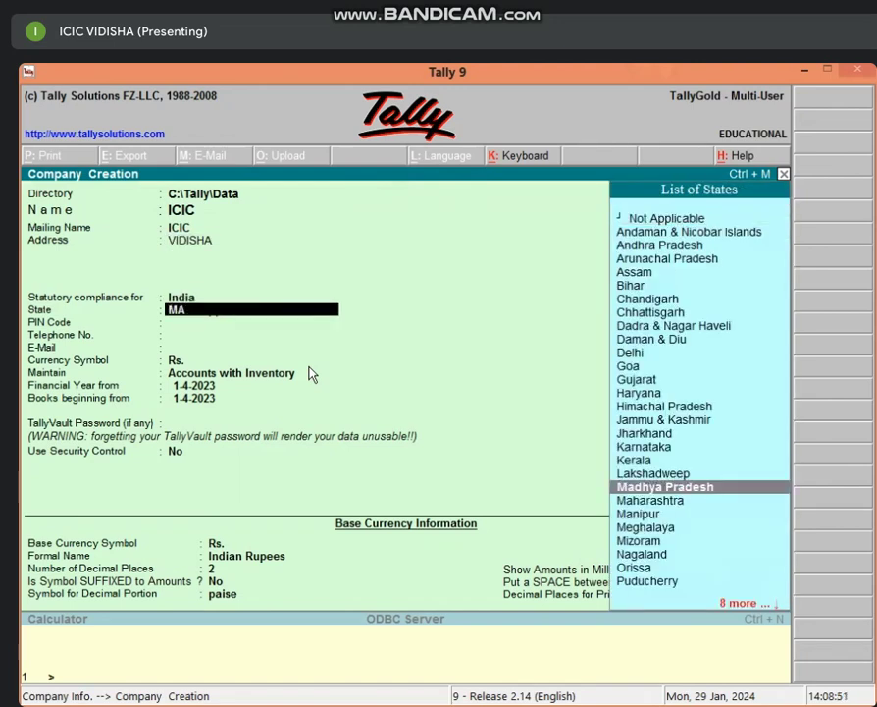
key(Return)
text(464001)
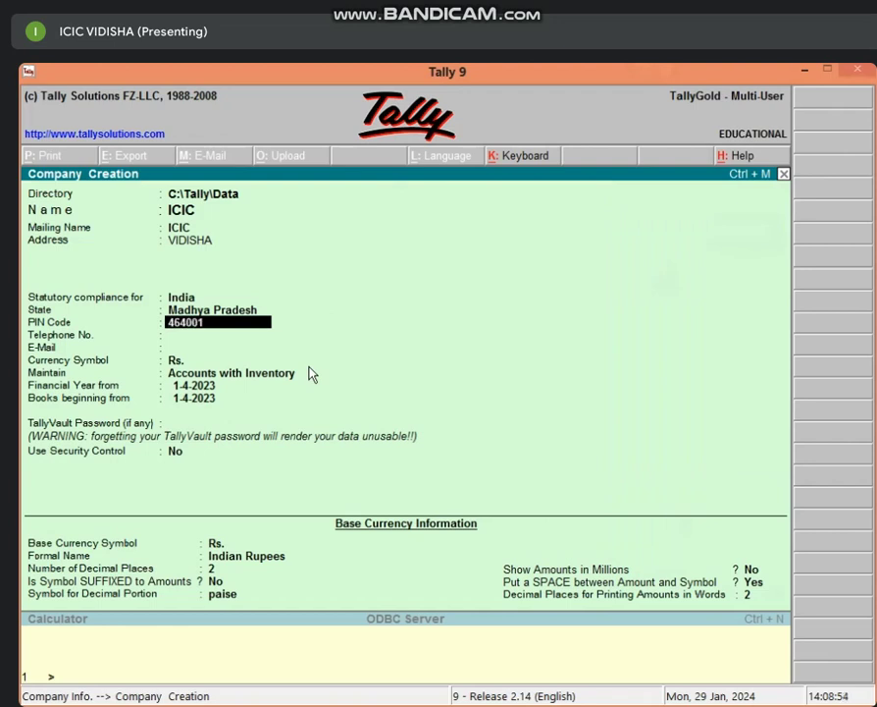
key(Return)
text(123654789)
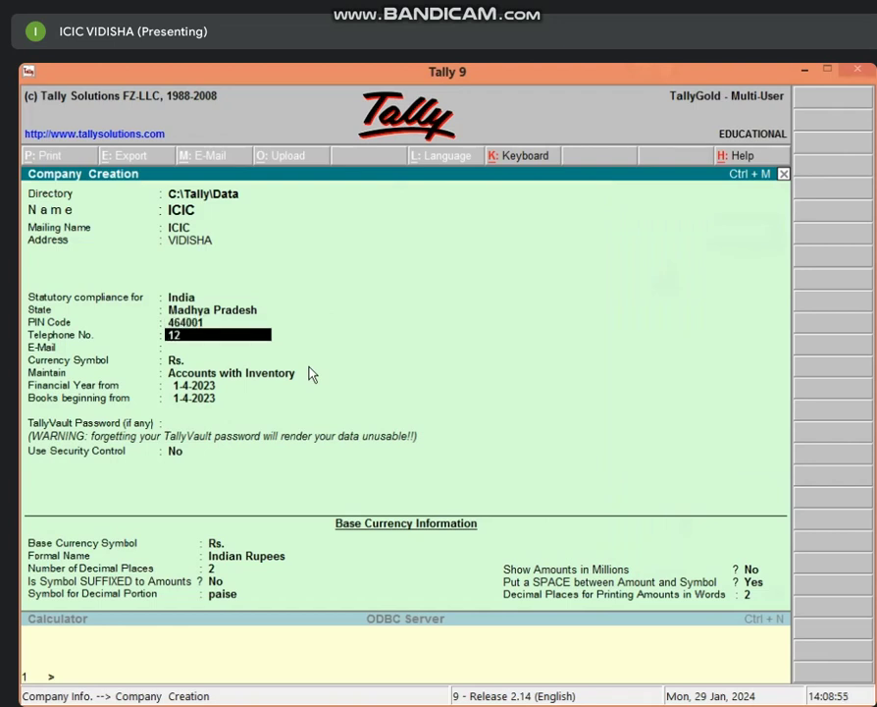
text(6)
key(Return)
key(Return)
key(Return)
key(Return)
key(Return)
key(ctrl+a)
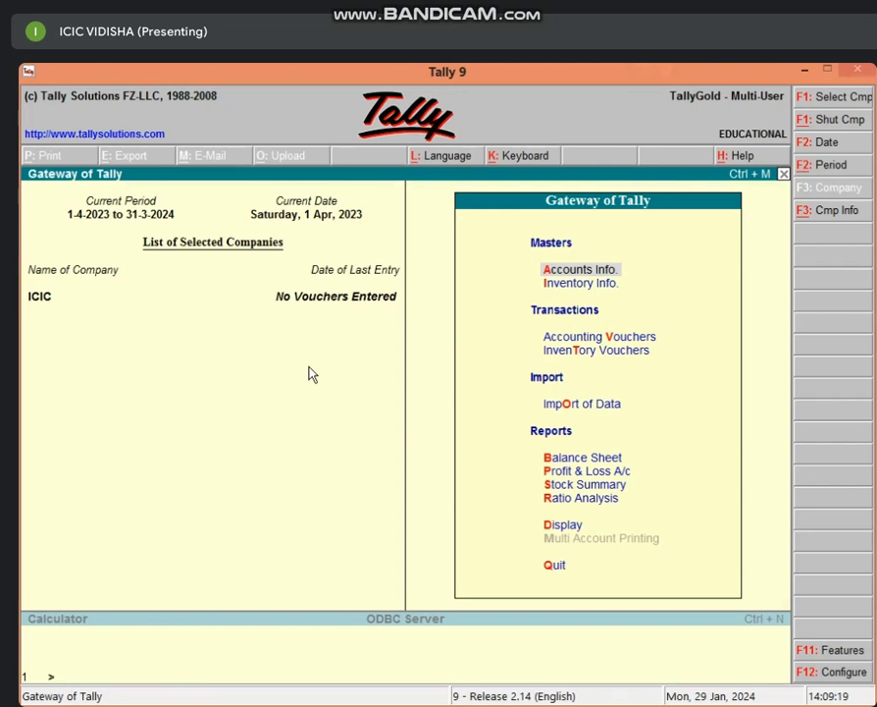
Step: Create the CAPITAL A/C ledger under Capital Account, then back out to the Gateway of Tally
key(Return)
key(l)
key(Return)
text(CA)
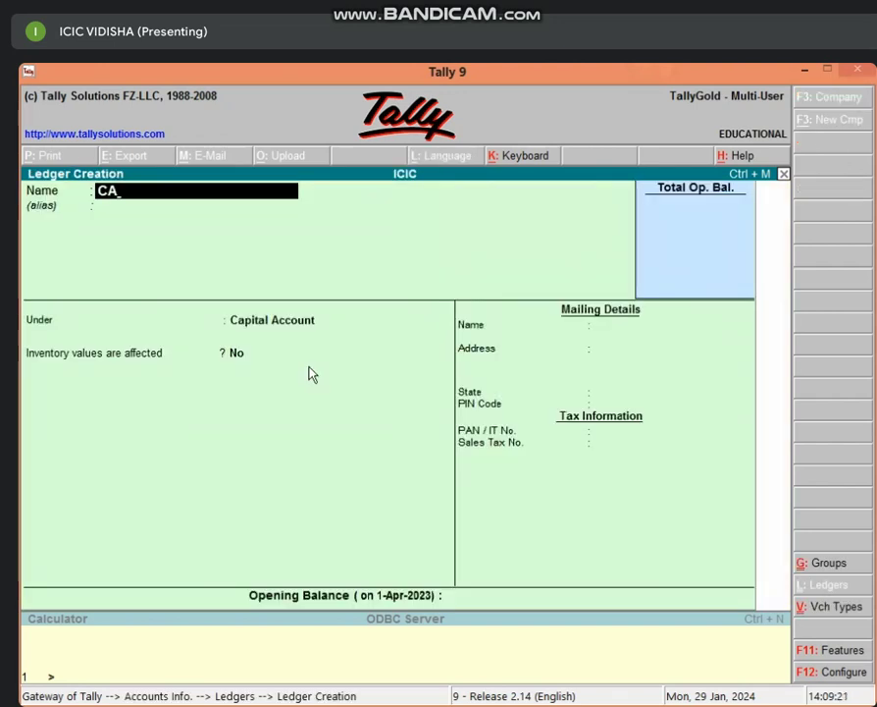
text(PITAL A/C)
key(Return)
key(Return)
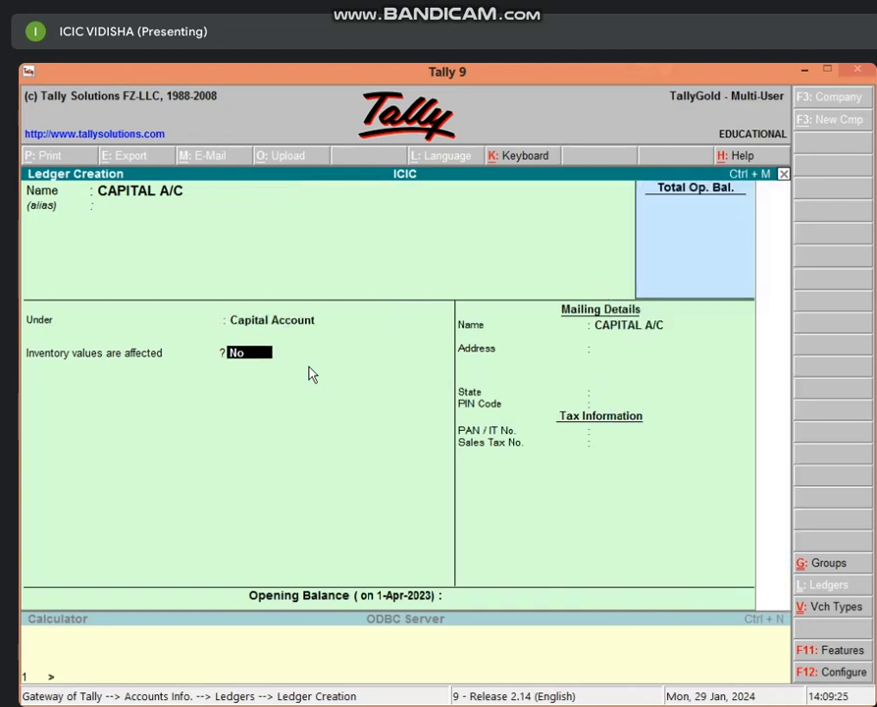
key(Return)
key(Return)
key(Return)
key(Return)
key(Return)
key(Return)
key(Return)
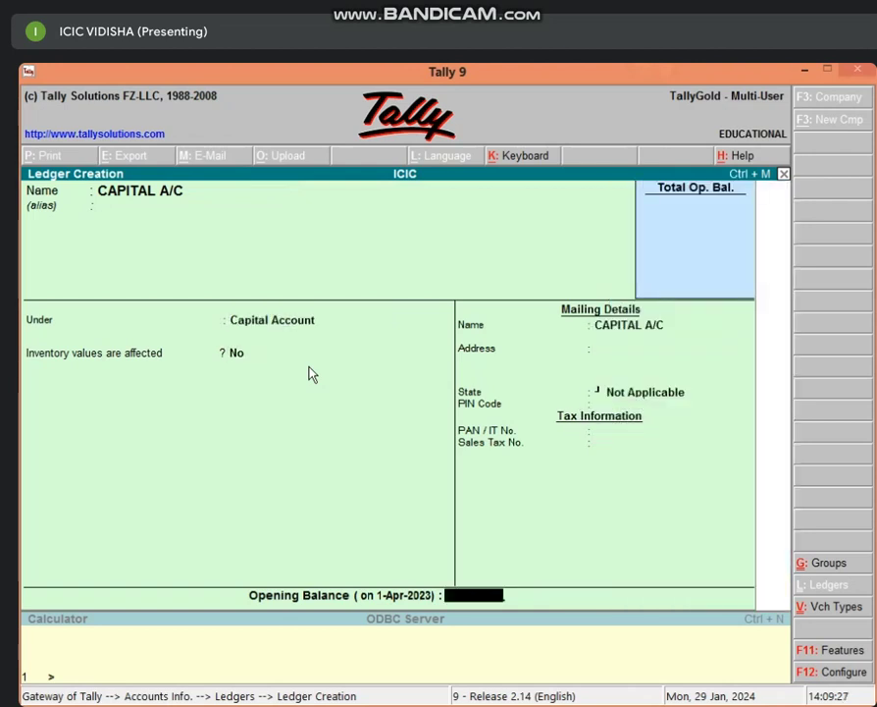
key(Return)
key(Return)
key(Escape)
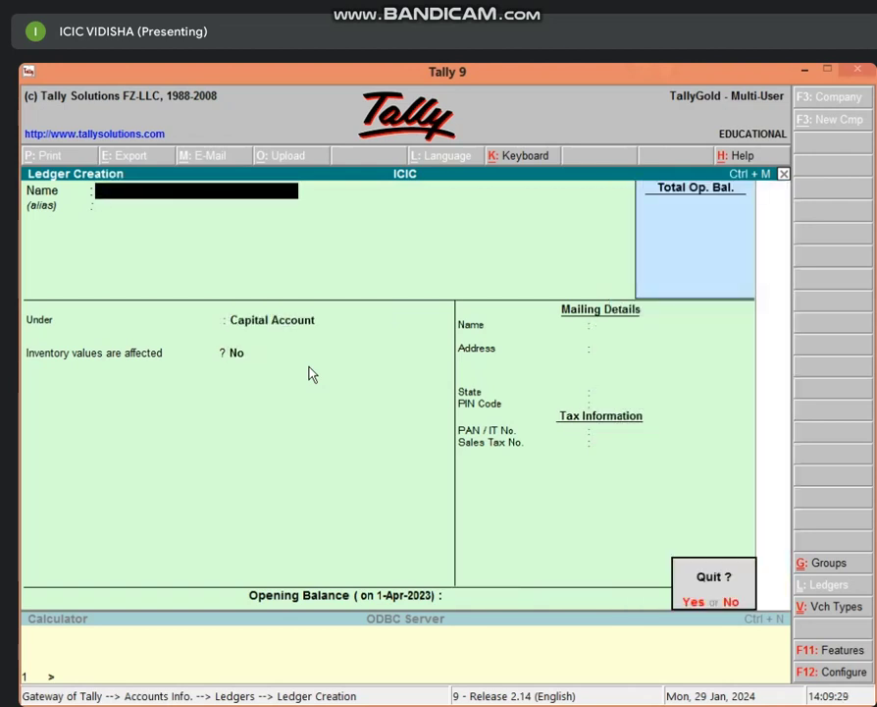
key(y)
key(Escape)
key(Escape)
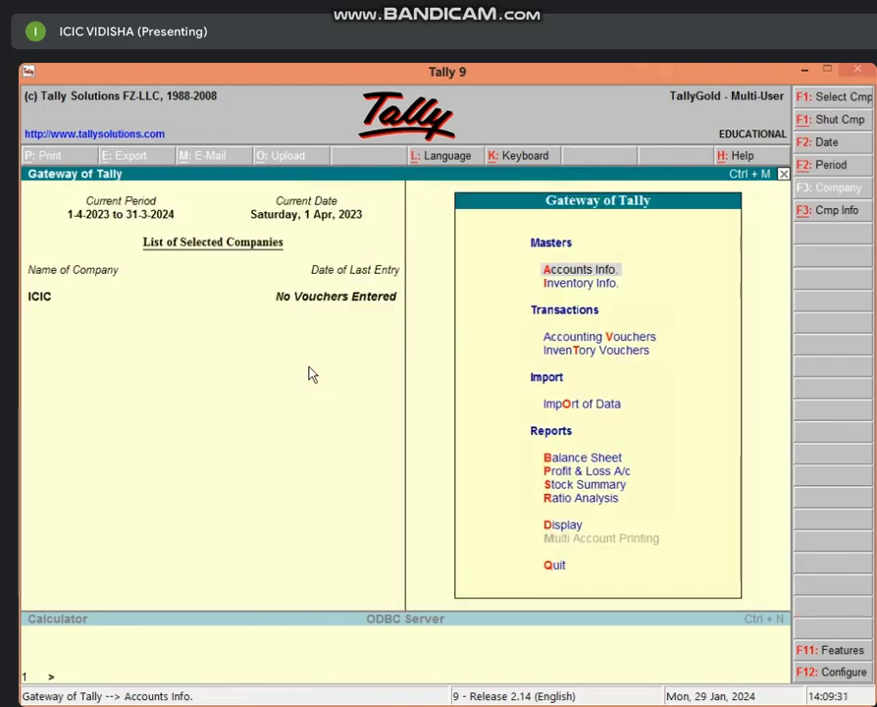
Step: Record receipt voucher 1 crediting CAPITAL A/C and debiting Cash with 10,00,000
key(v)
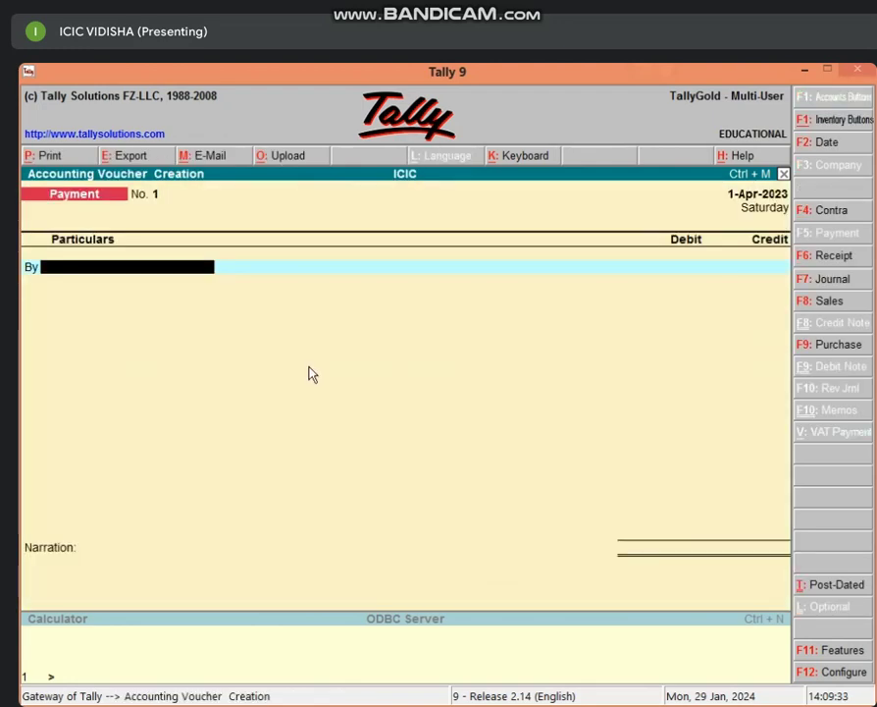
key(F6)
text(CA)
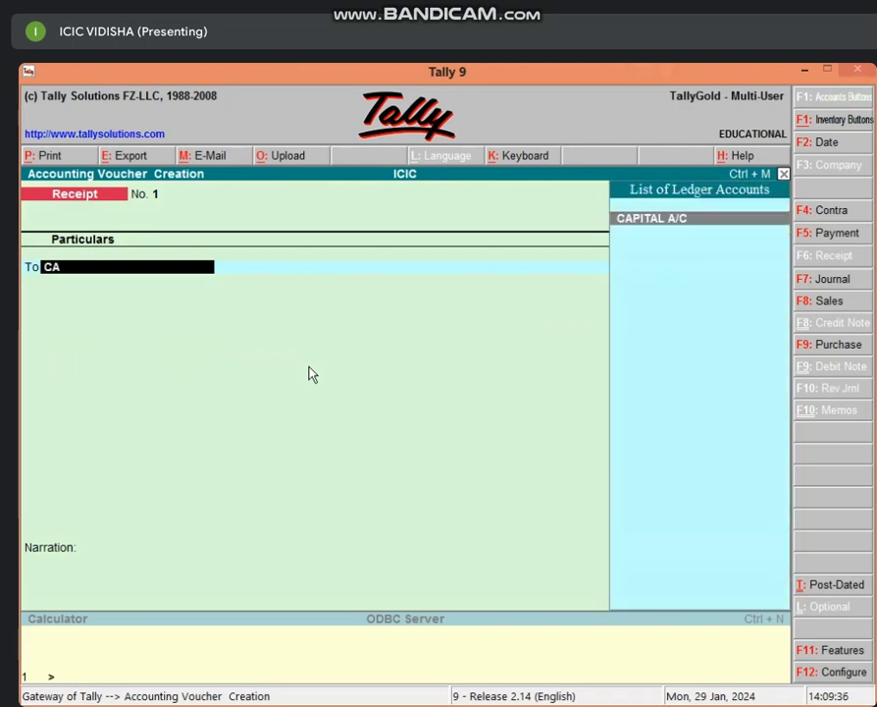
key(Return)
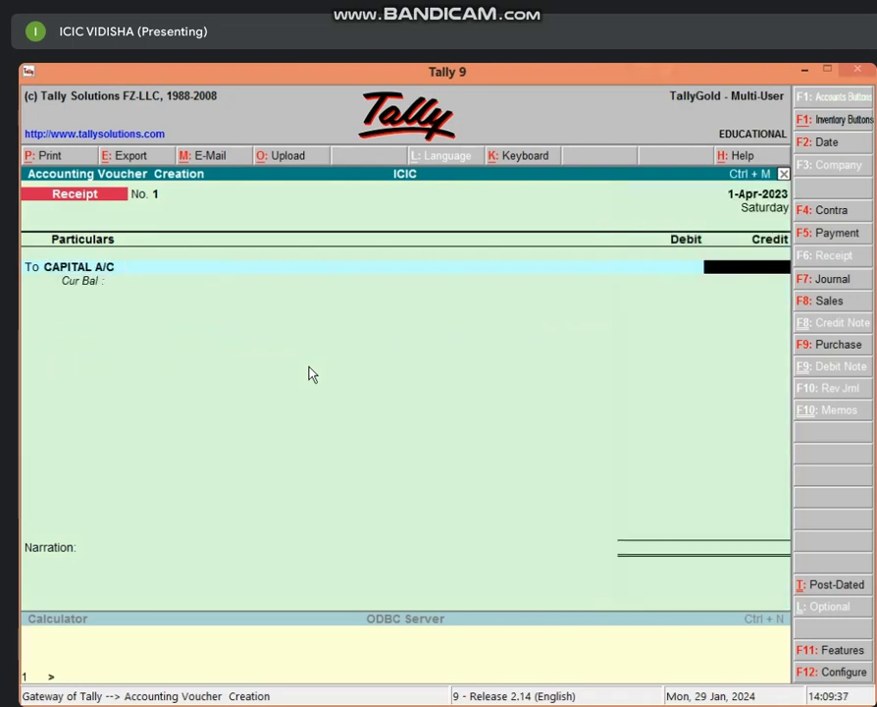
text(10,00,00)
text(0)
key(Return)
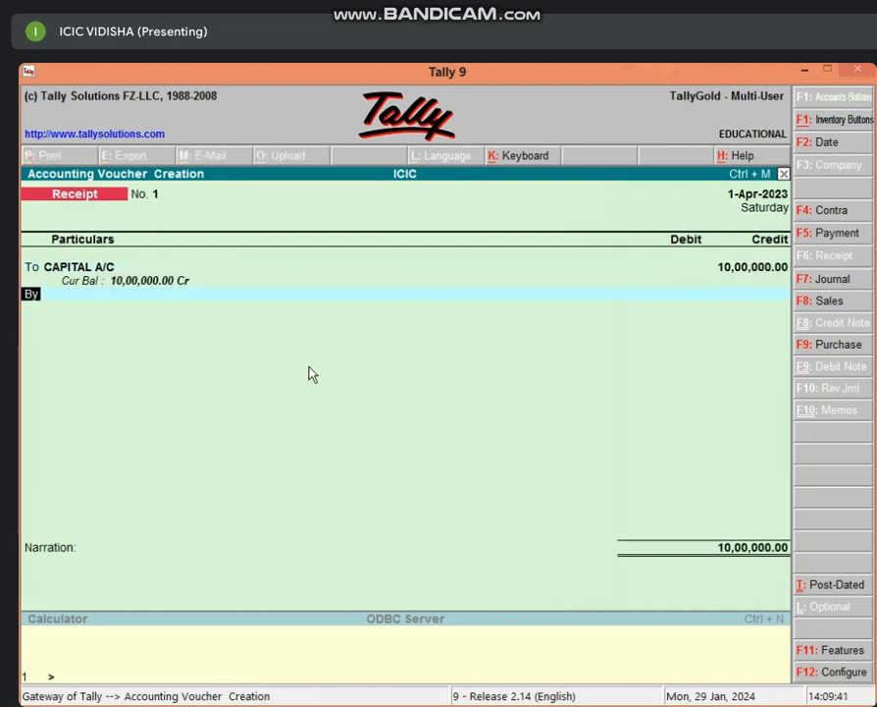
text(CAS)
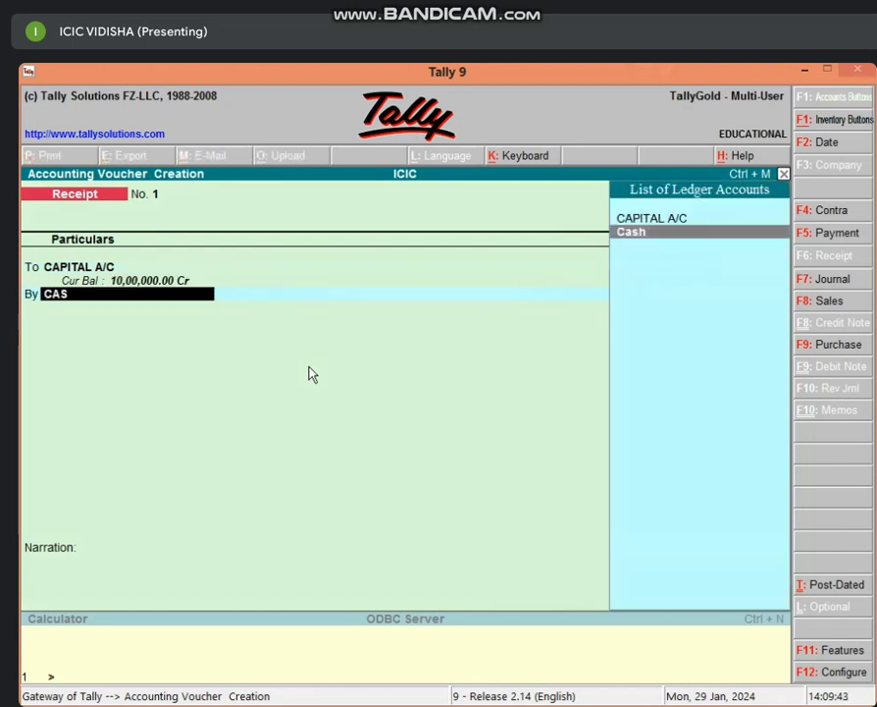
key(Return)
key(Return)
key(Return)
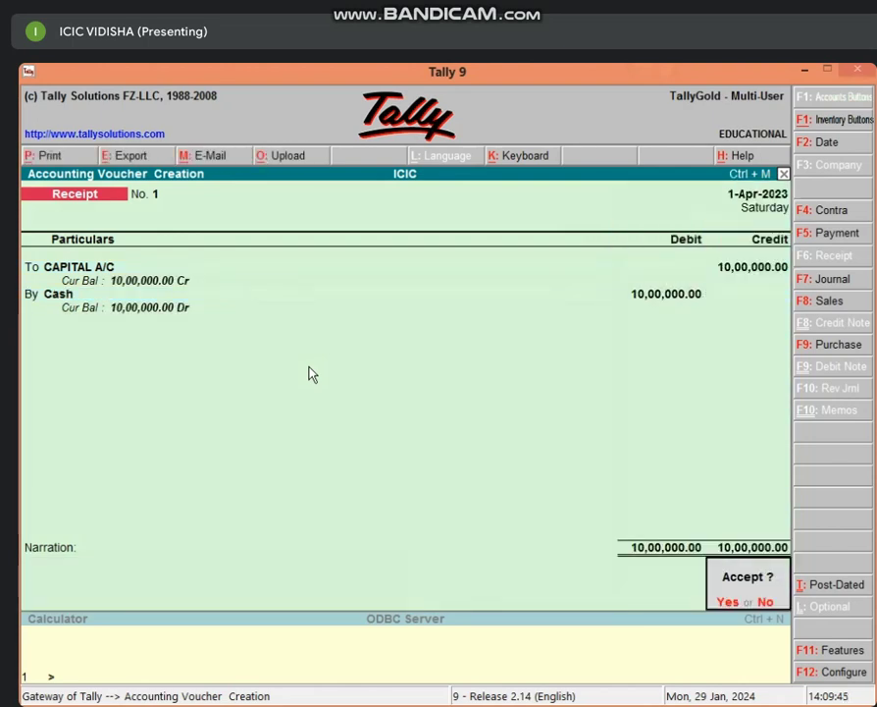
key(Return)
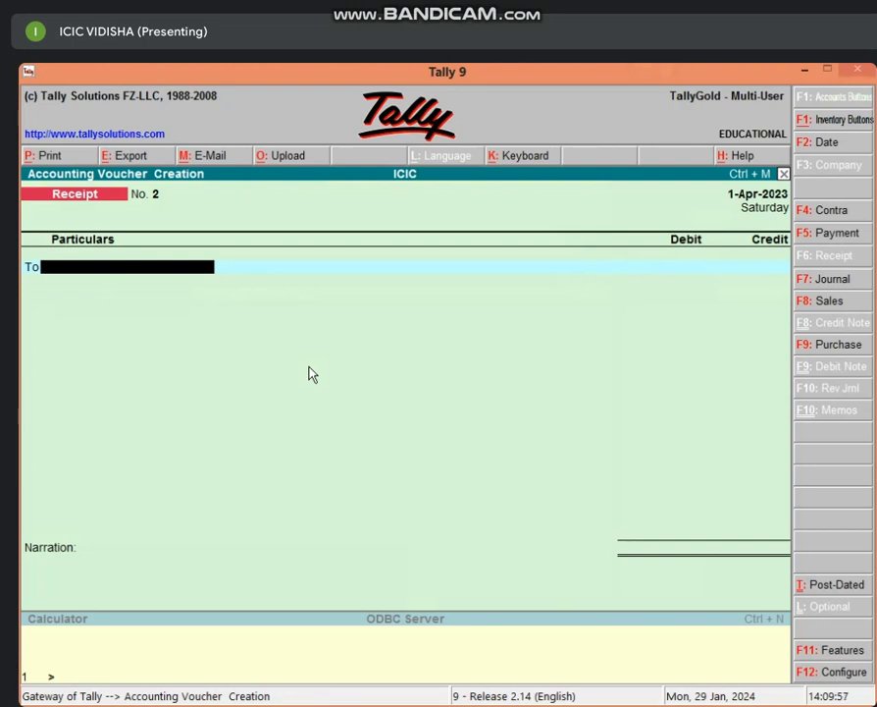
key(F9)
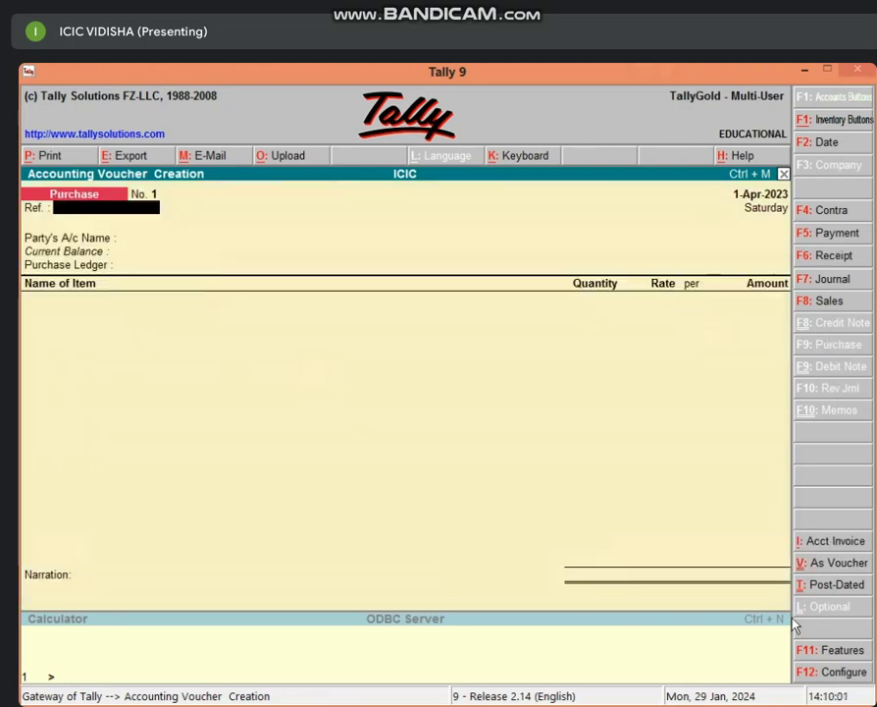
Step: Switch the purchase entry to voucher mode and put Cash on the first line
click(841, 563)
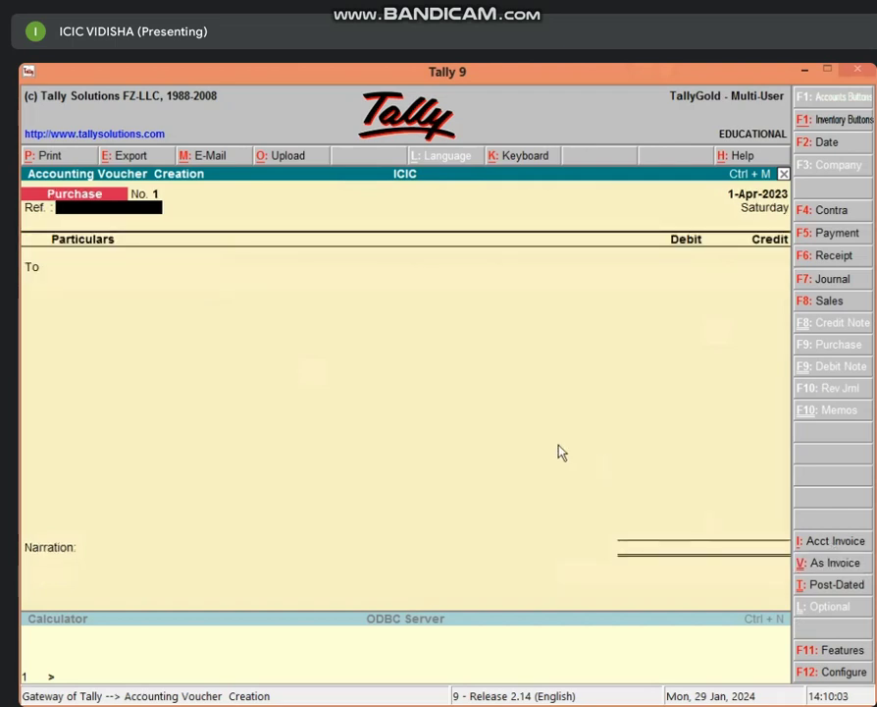
key(Return)
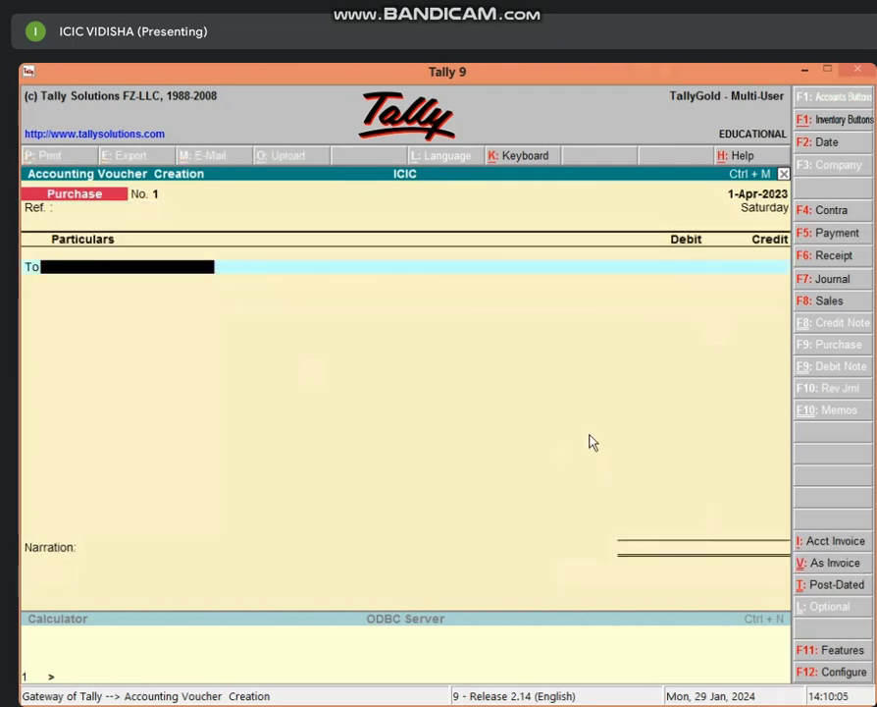
text(CAS)
key(Return)
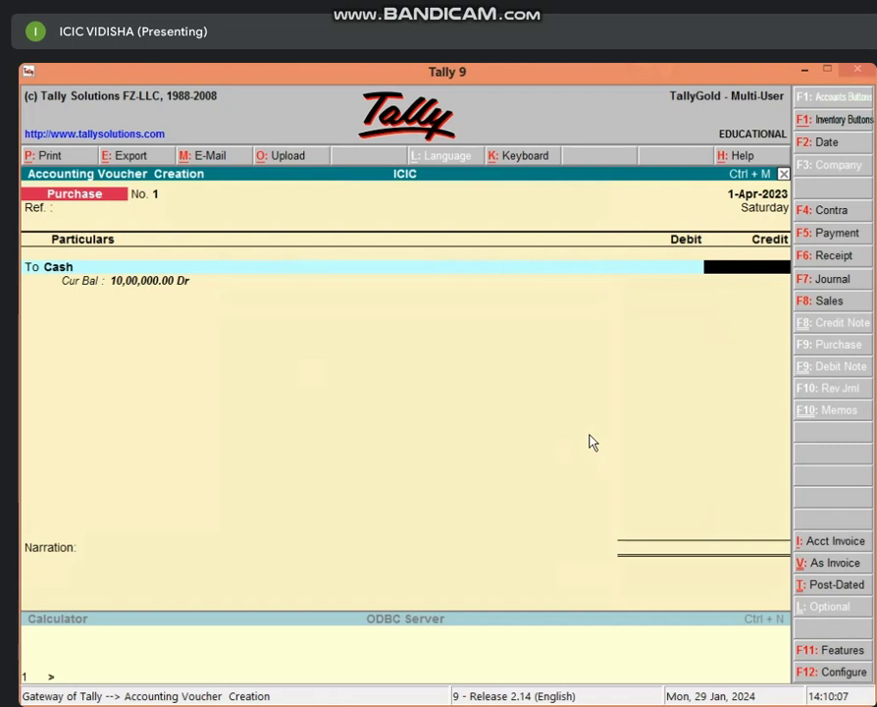
Step: In the calculator, take 3% then 2% off 65000, arriving at 61,789
key(ctrl+n)
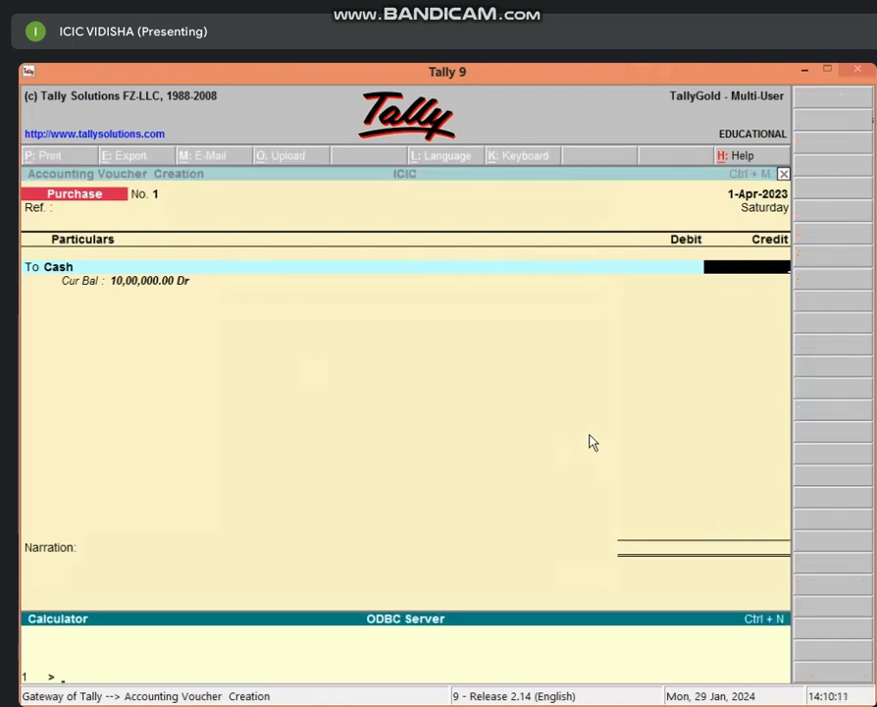
text(65000*3/100)
key(Return)
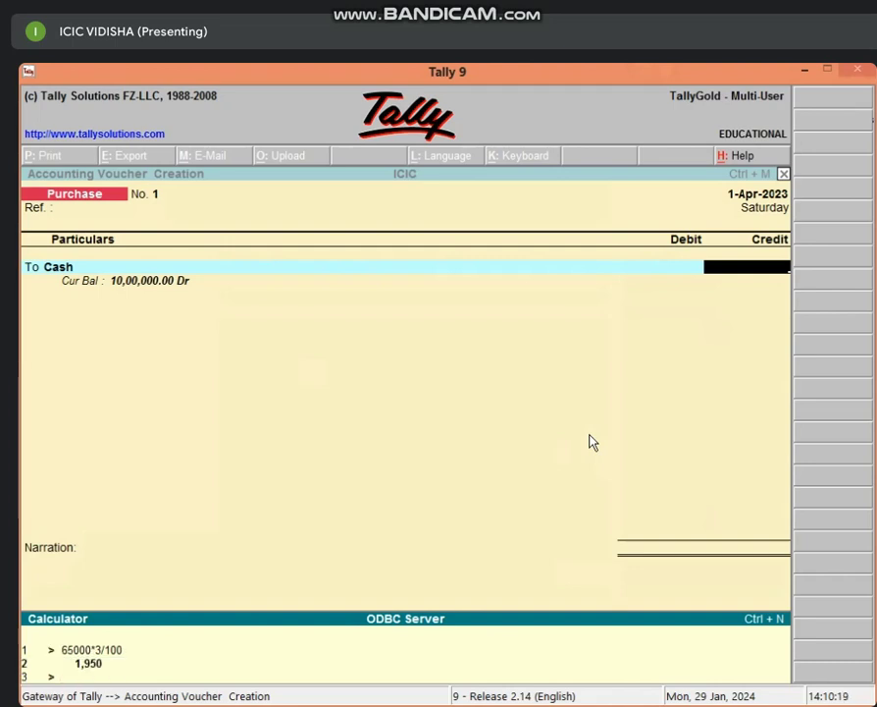
text(65000-1950)
key(Return)
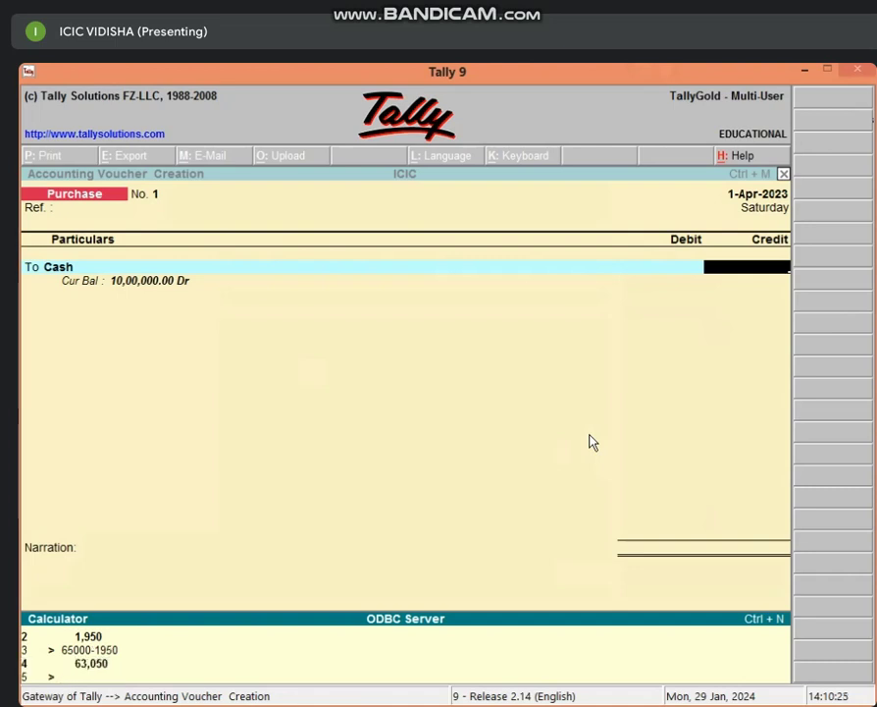
text(63050*2/100)
key(Return)
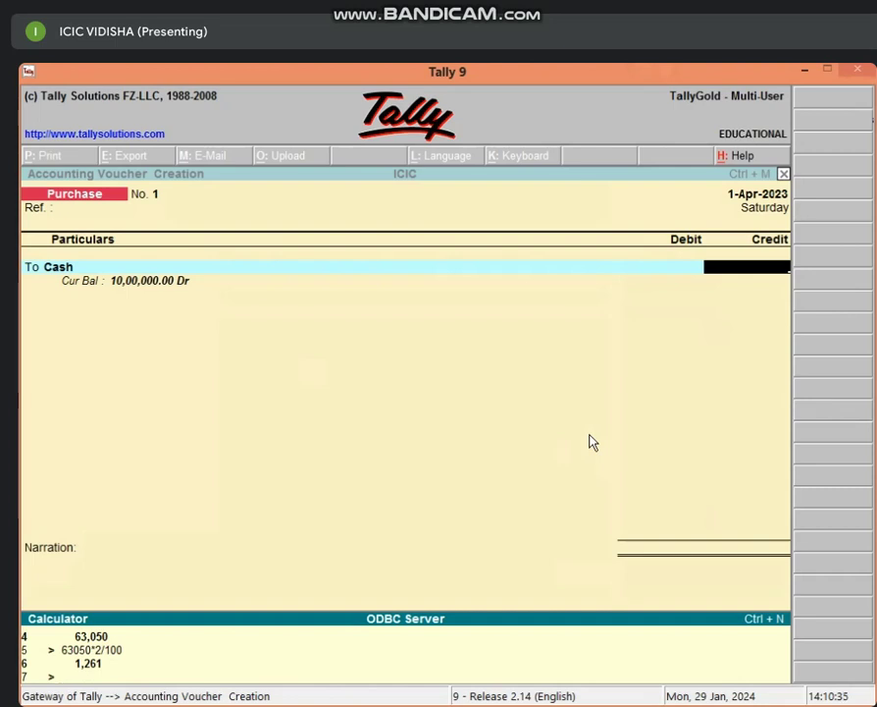
text(63050-1261)
key(Return)
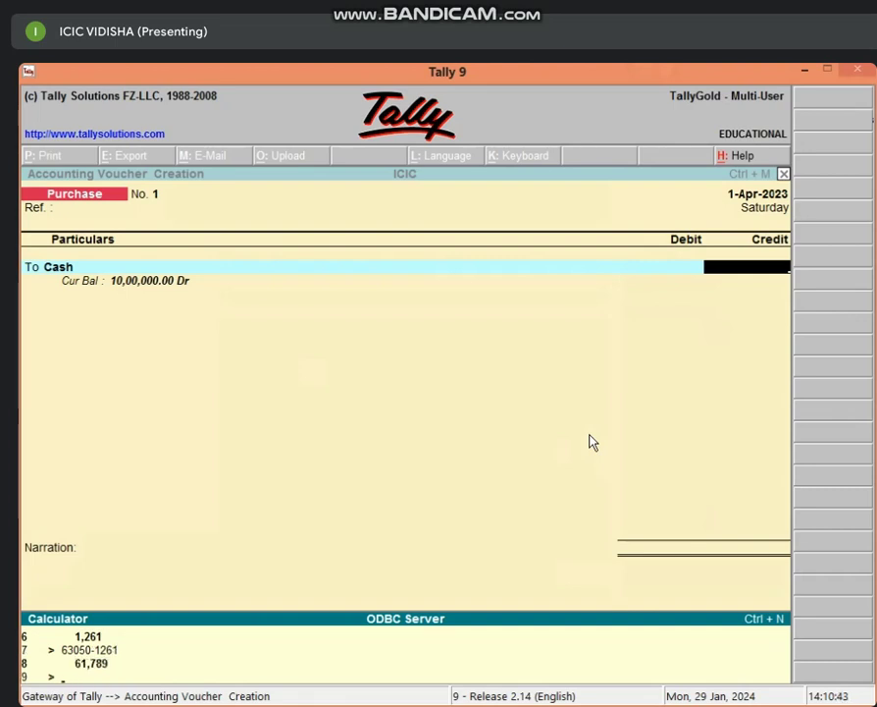
Step: Enter 61,789 as the Cash credit amount on the purchase voucher
click(737, 275)
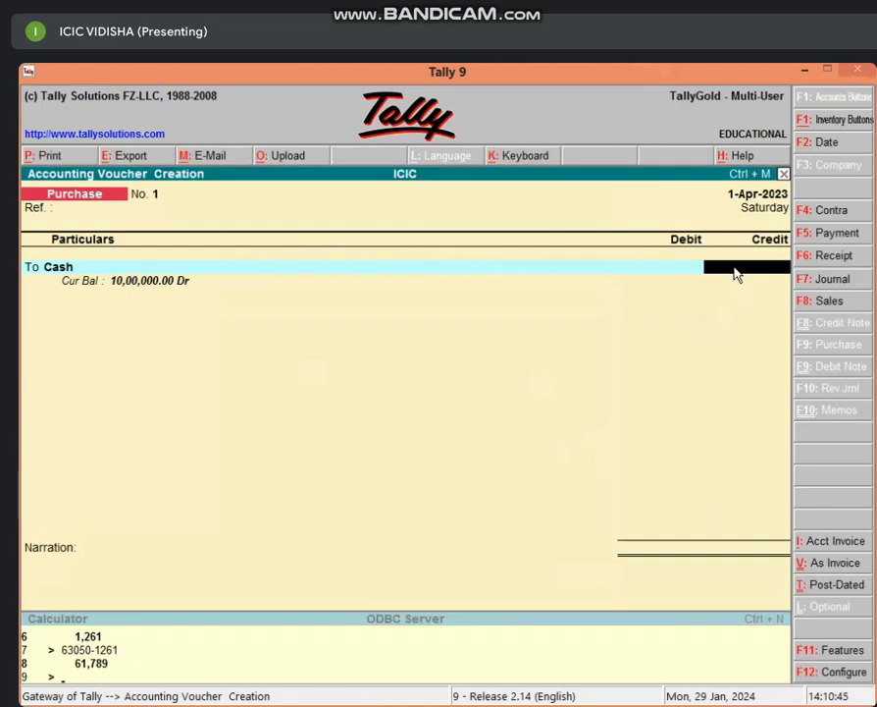
text(61,789)
key(Return)
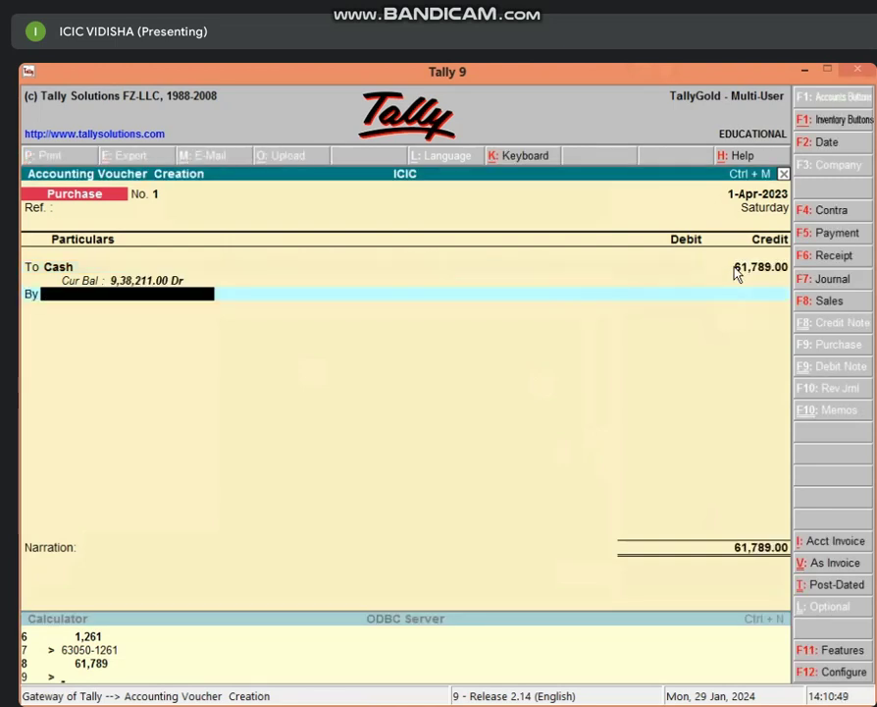
Step: Create the PURCHASE A/C ledger under Purchase Accounts for the debit line, skipping inventory allocations
key(alt+c)
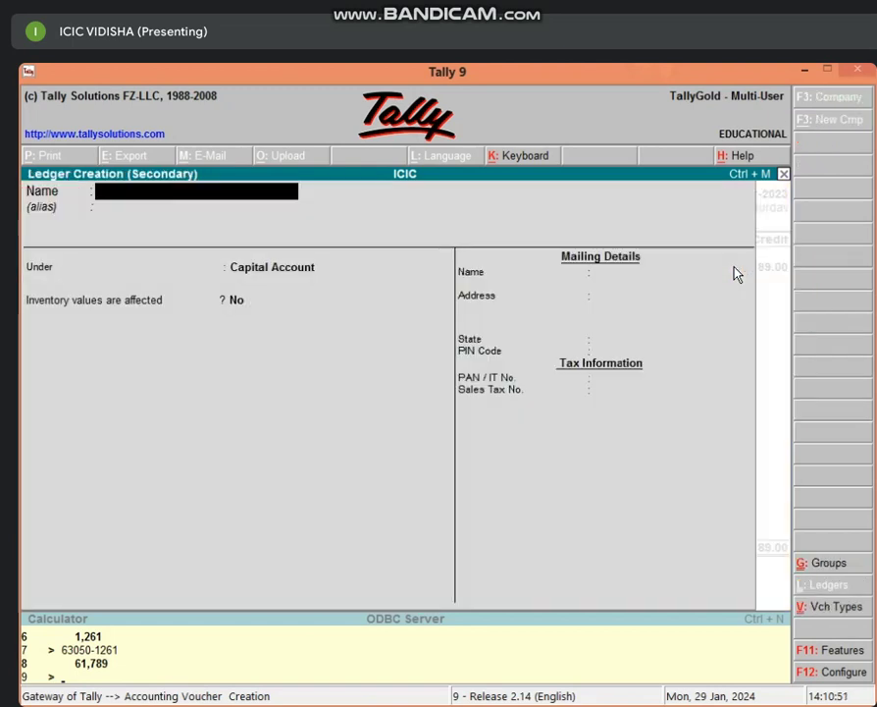
text(PUC)
key(BackSpace)
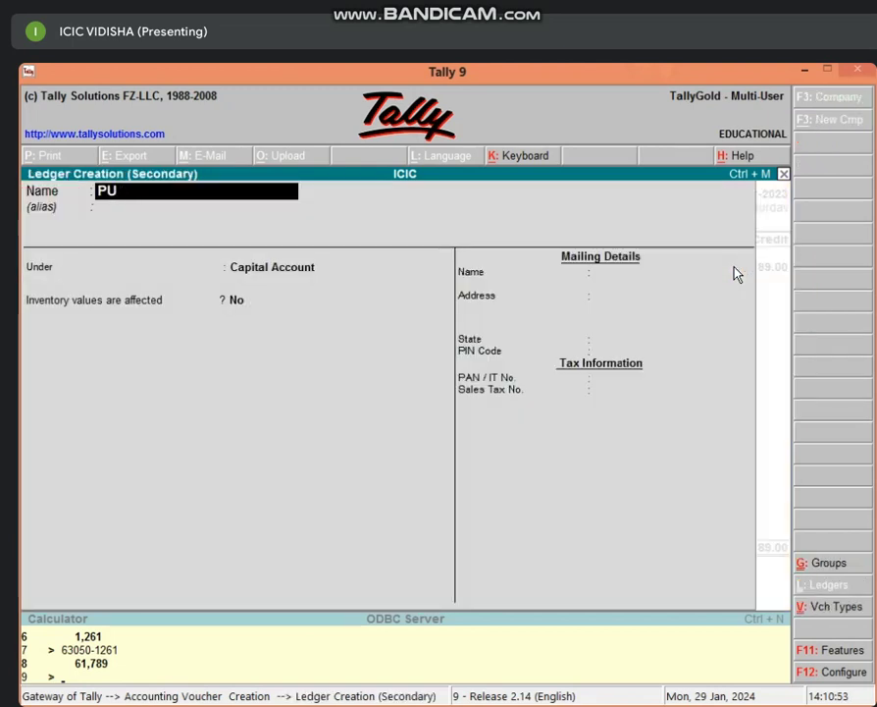
text(RCHA)
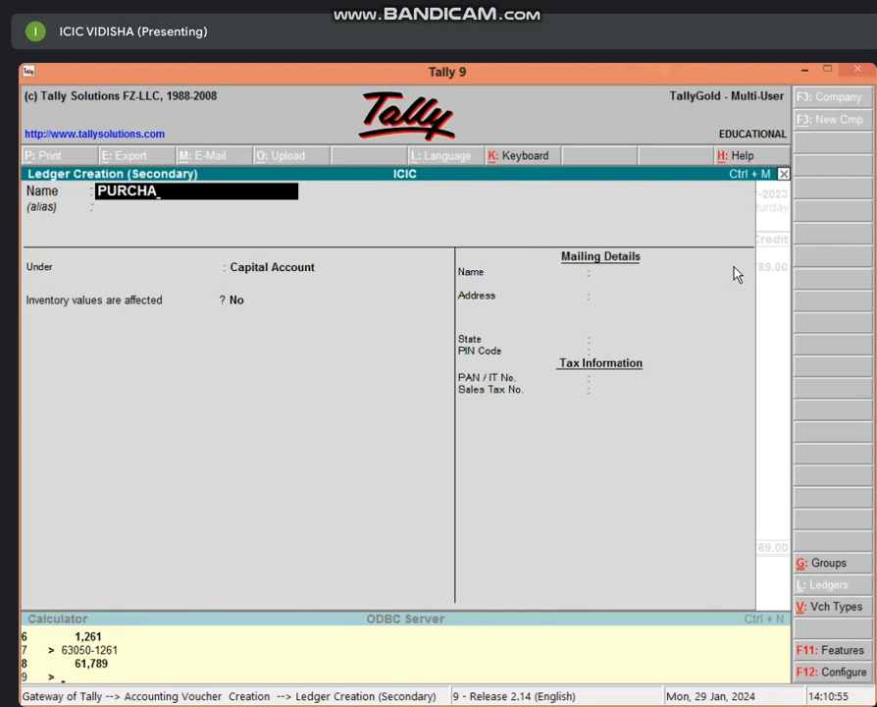
text(SE A/C)
key(Return)
key(Return)
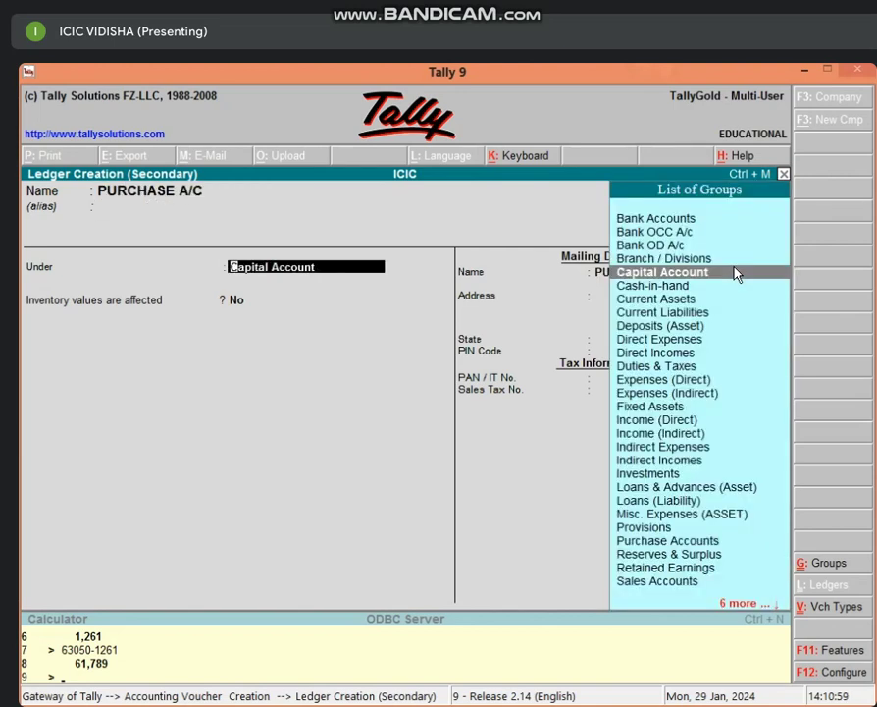
text(PU)
key(Return)
key(Return)
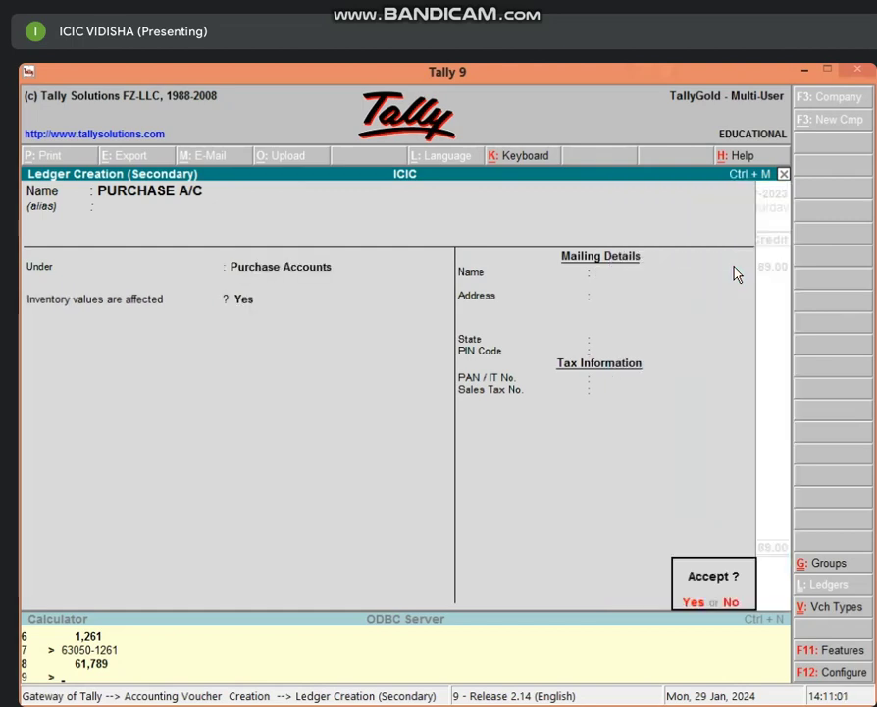
key(Return)
key(Escape)
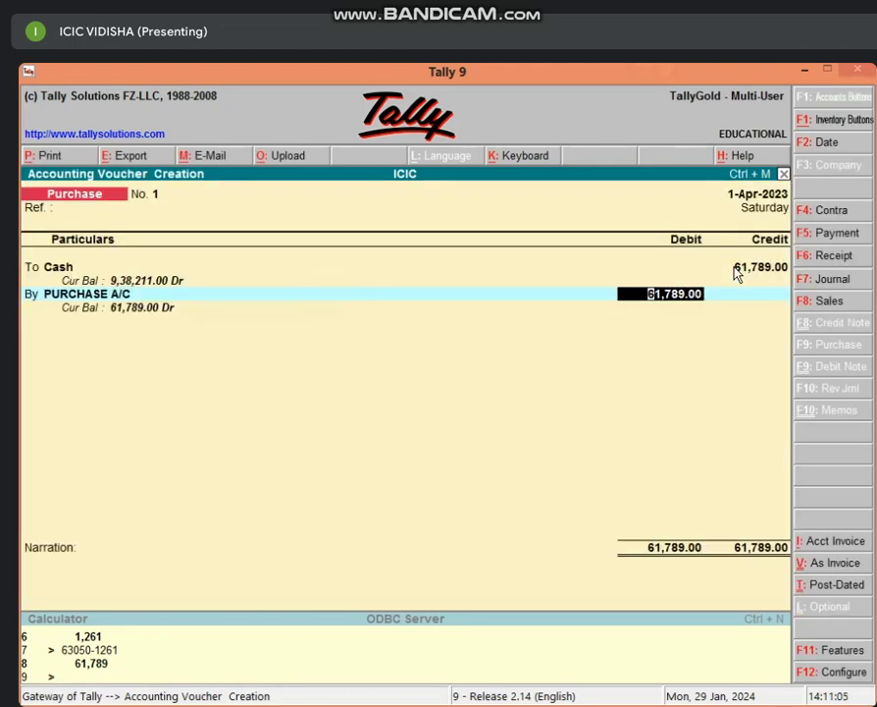
Step: Change the PURCHASE A/C debit to 63,050 and name a new credit ledger DISCOUNT A/C P
text(63,050)
key(Return)
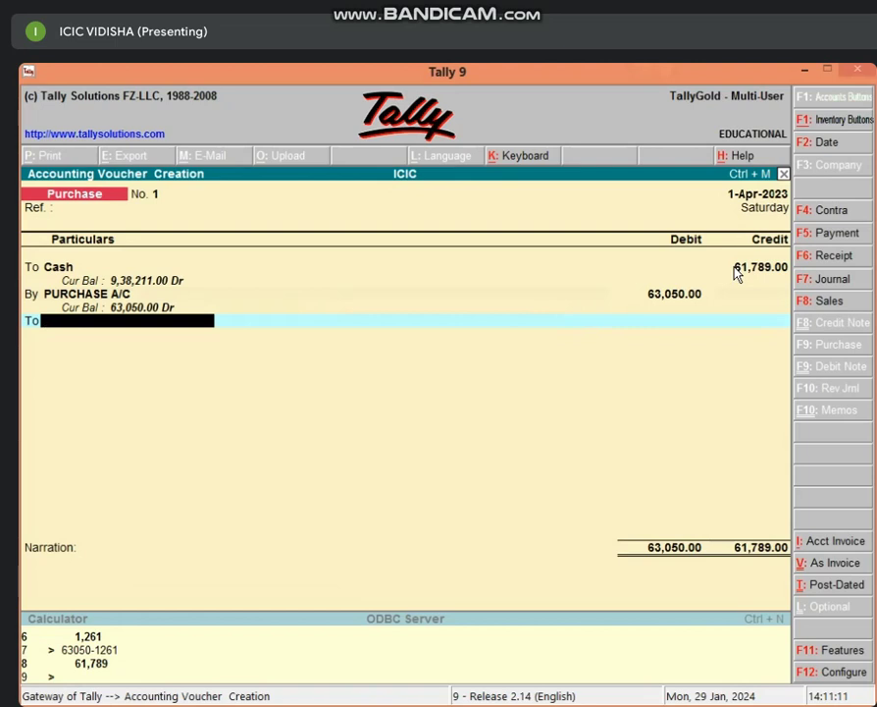
key(alt+c)
text(DI)
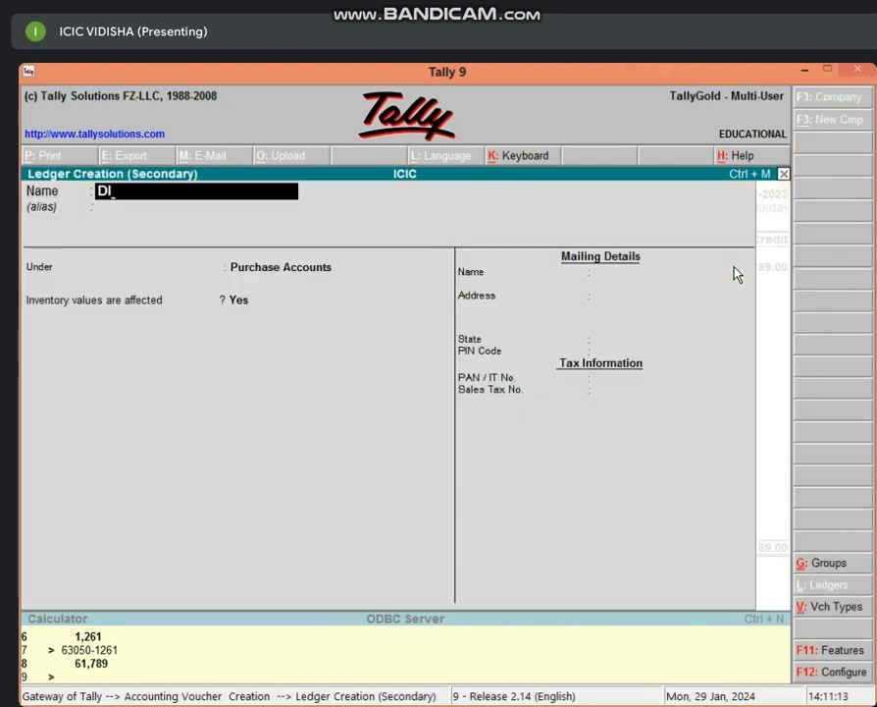
text(COUNT A)
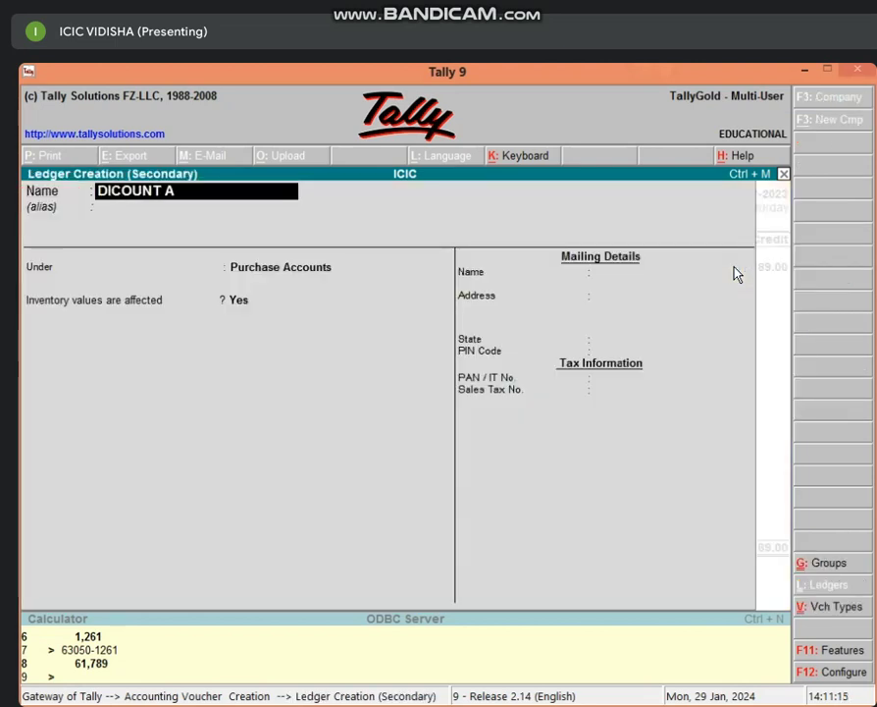
text(/C P)
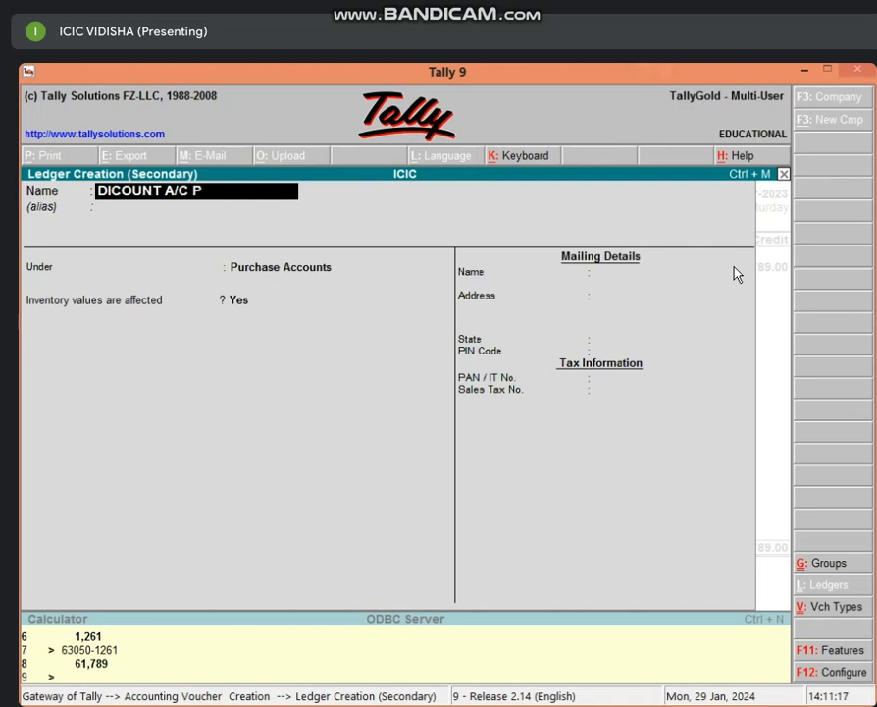
key(Return)
key(BackSpace)
text(DIS)
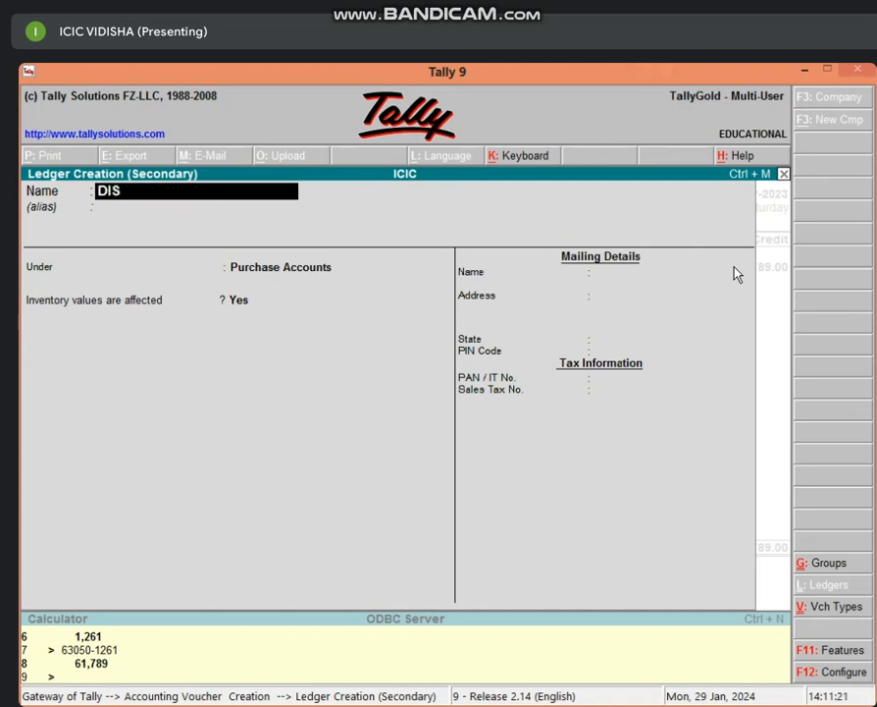
text(COUNT)
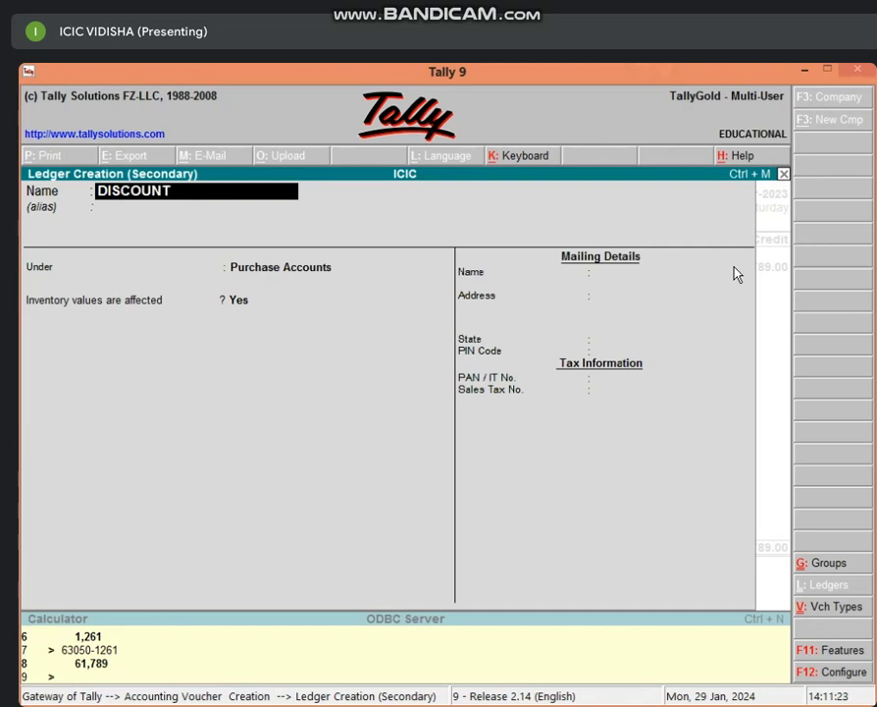
text( A/C P)
key(Return)
key(Return)
Step: File DISCOUNT A/C P under Indirect Incomes, credit it 1,261 and save the voucher
text(IND)
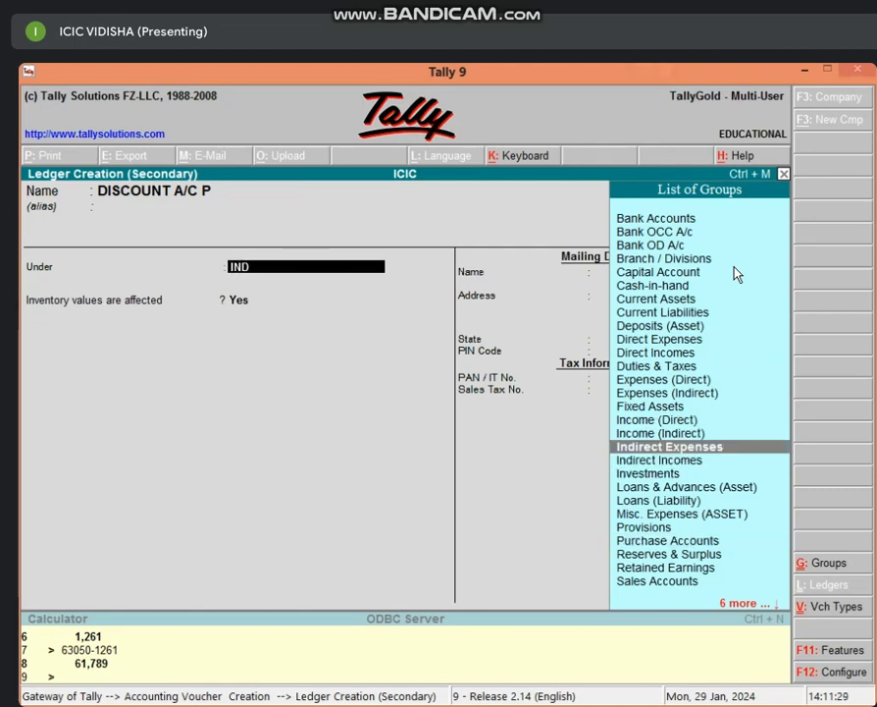
key(Down)
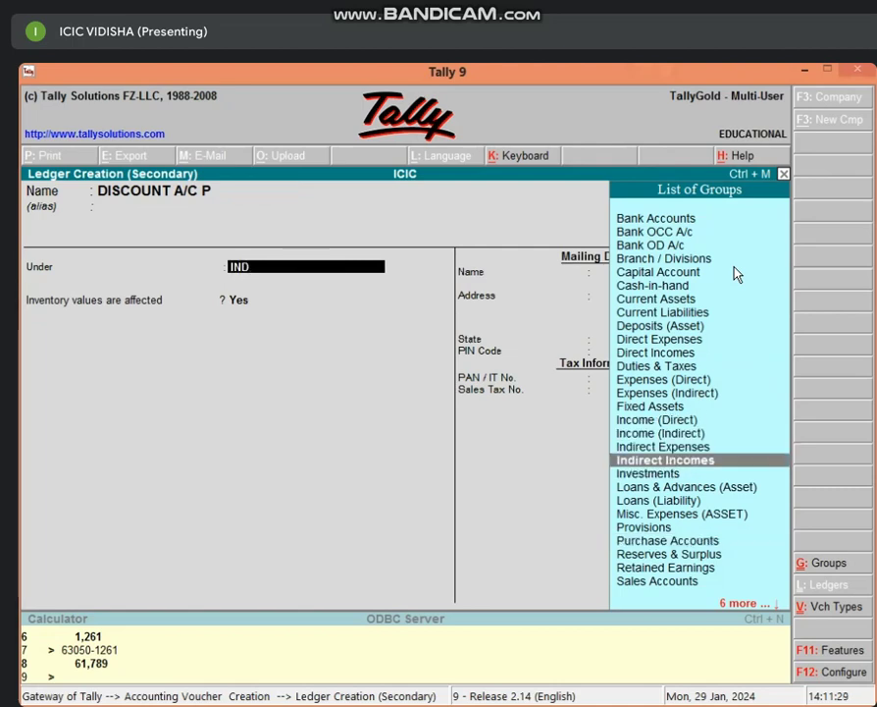
key(Return)
key(Return)
key(Return)
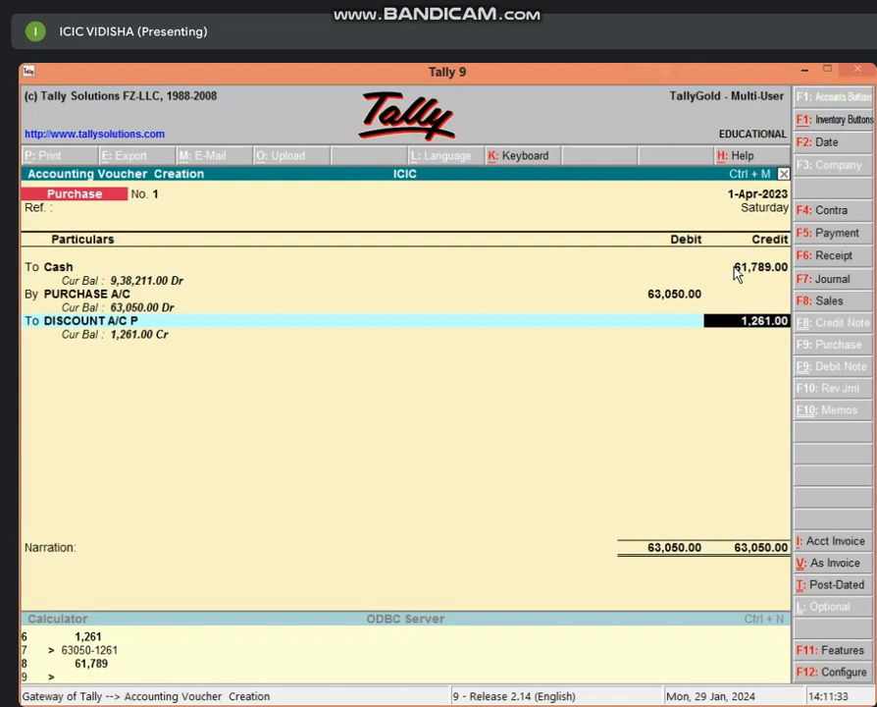
key(Return)
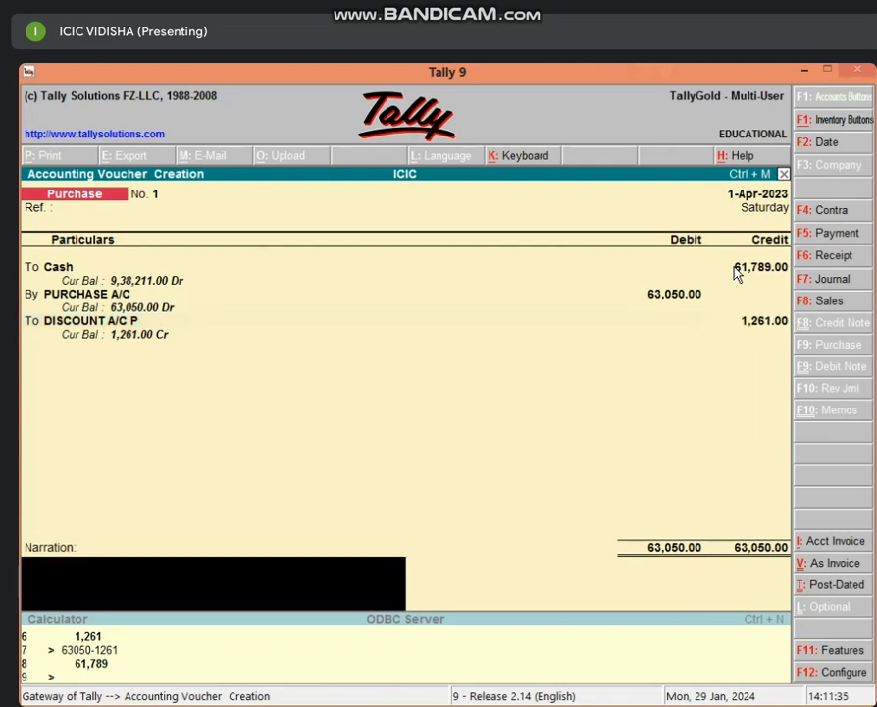
key(Return)
key(Return)
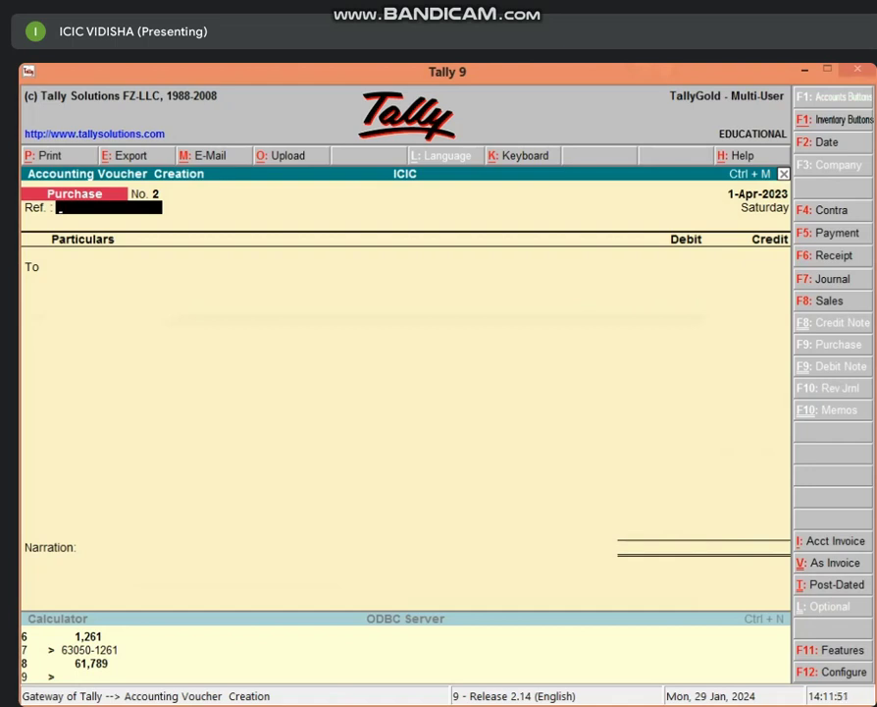
Step: Switch purchase voucher 2 to invoice mode and create a new party ledger under Sundry Creditors
click(809, 563)
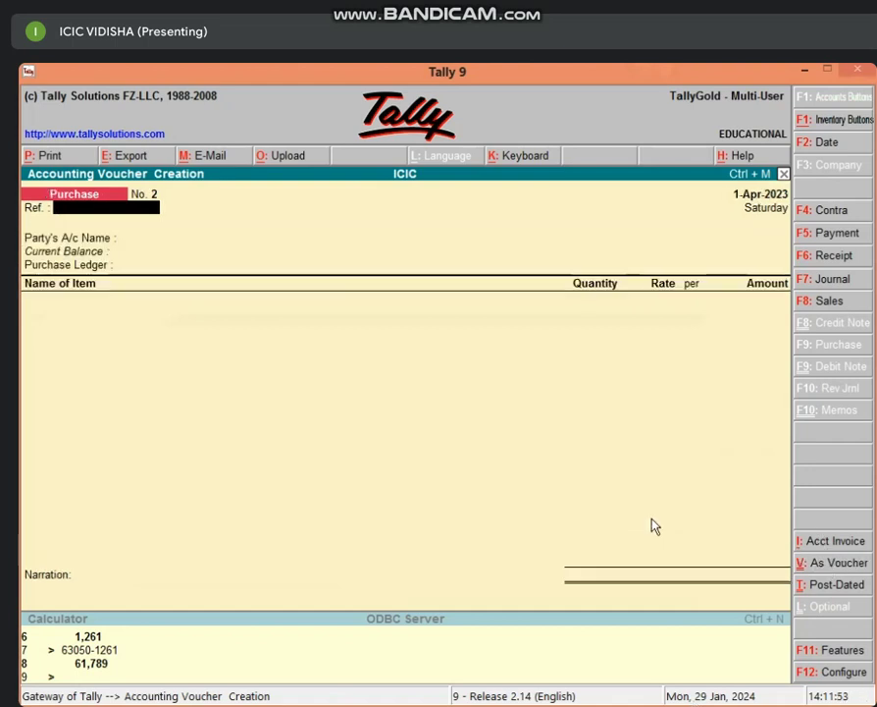
key(Return)
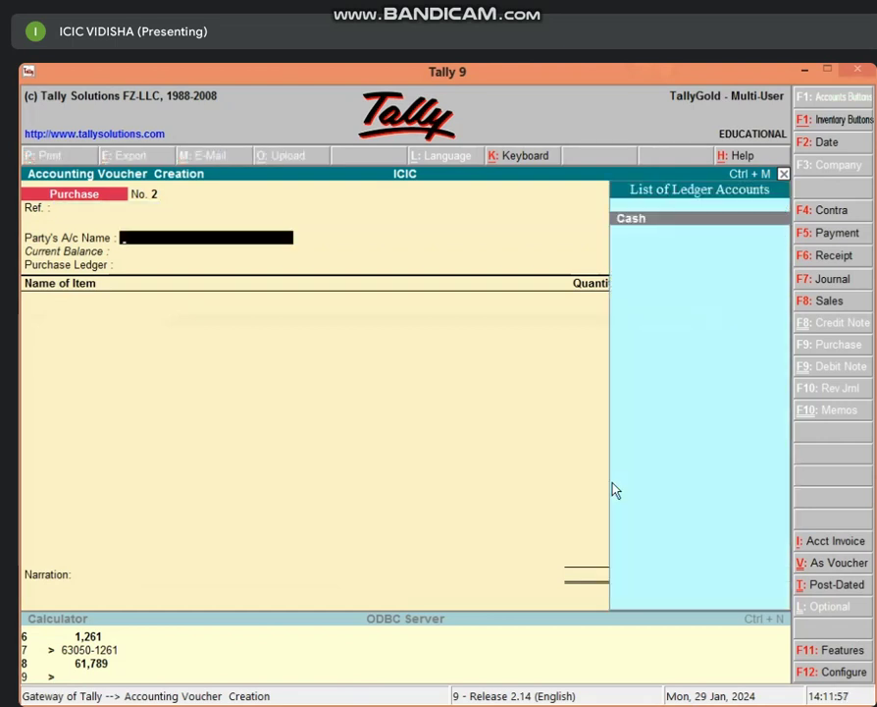
key(alt+c)
text(MOH)
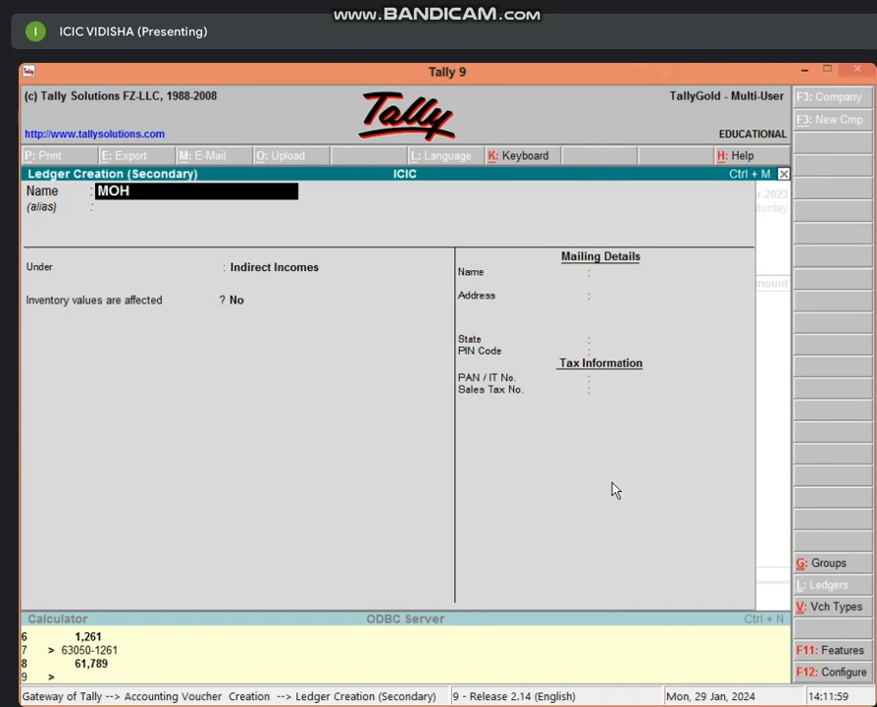
text(AN'S A/C)
key(Return)
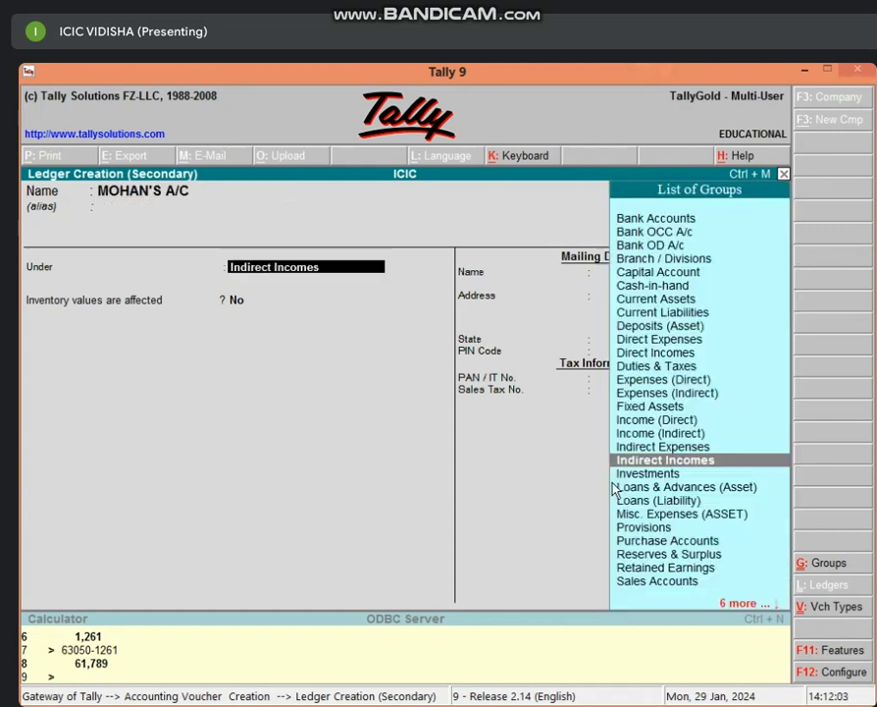
text(SUND)
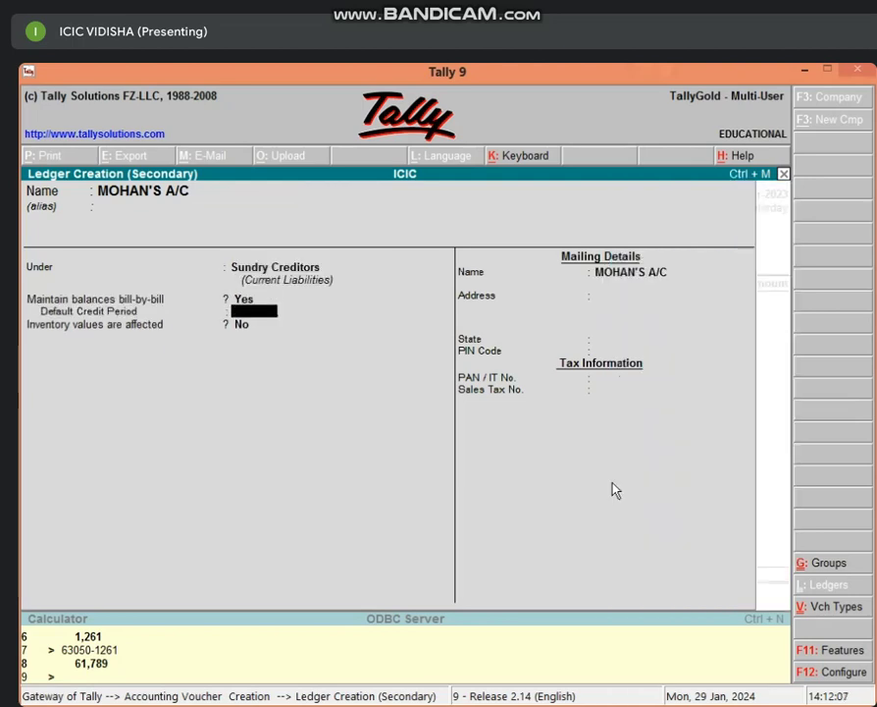
key(Return)
key(Return)
key(Return)
key(Return)
key(Return)
key(Return)
key(Return)
key(Return)
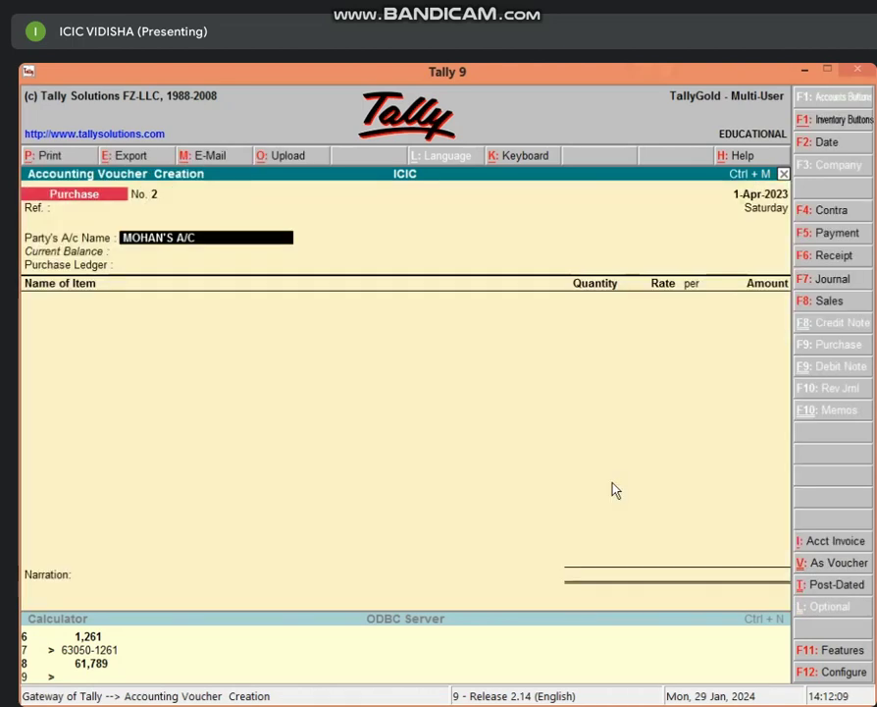
Step: Keep PURCHASE A/C as the purchase ledger and name a new stock item DELL COMPUTER
key(Return)
key(Return)
key(Return)
key(Return)
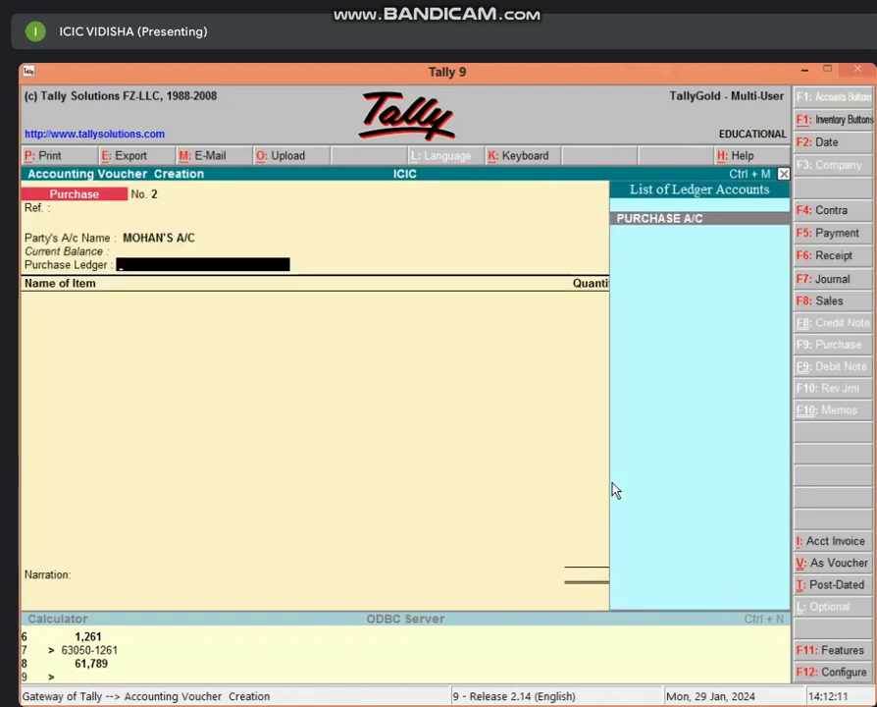
key(Return)
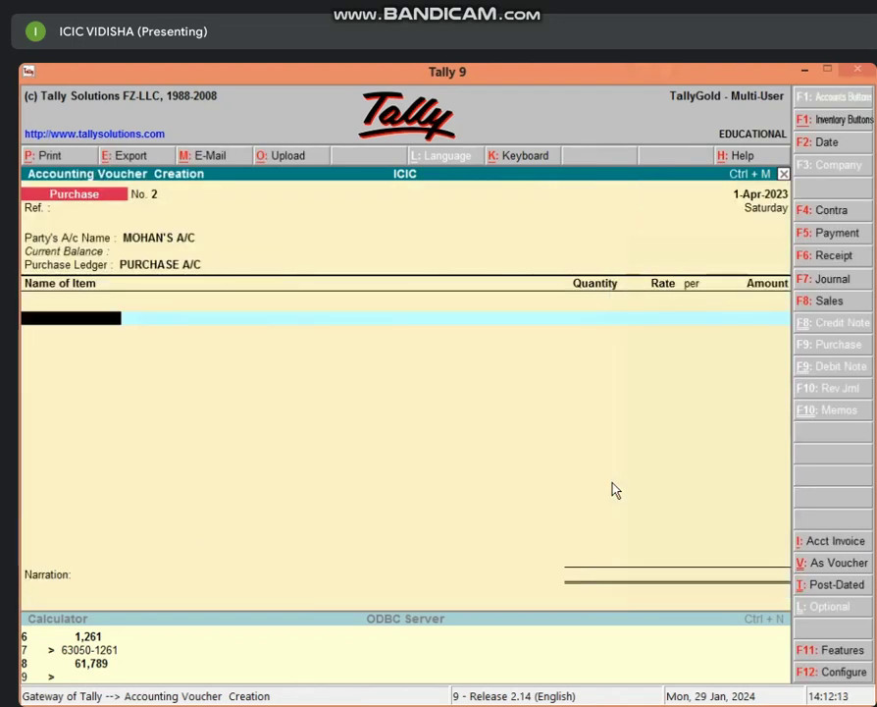
key(alt+c)
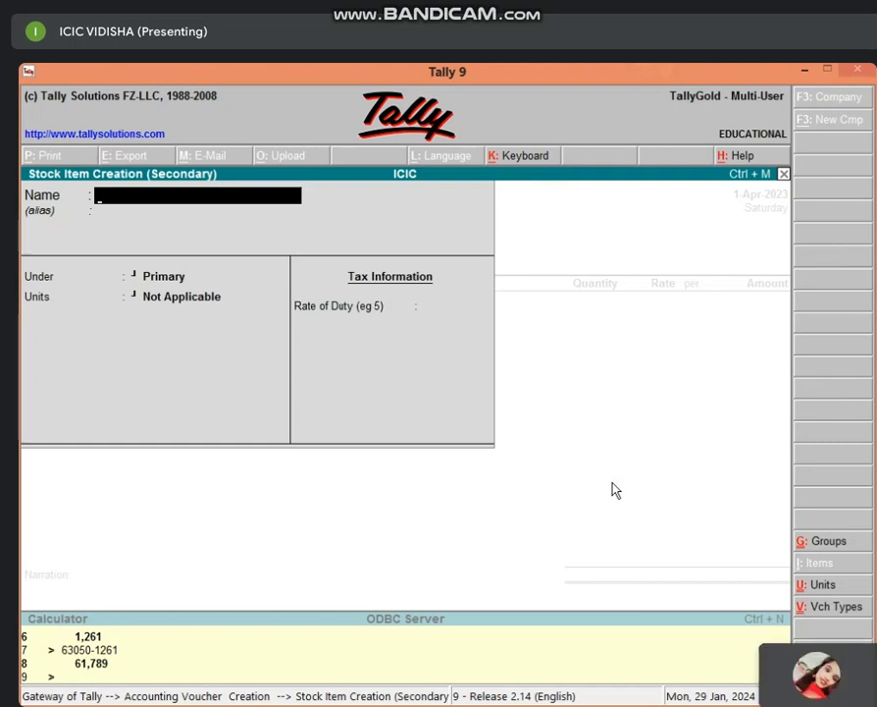
text(DELL COMPUTER)
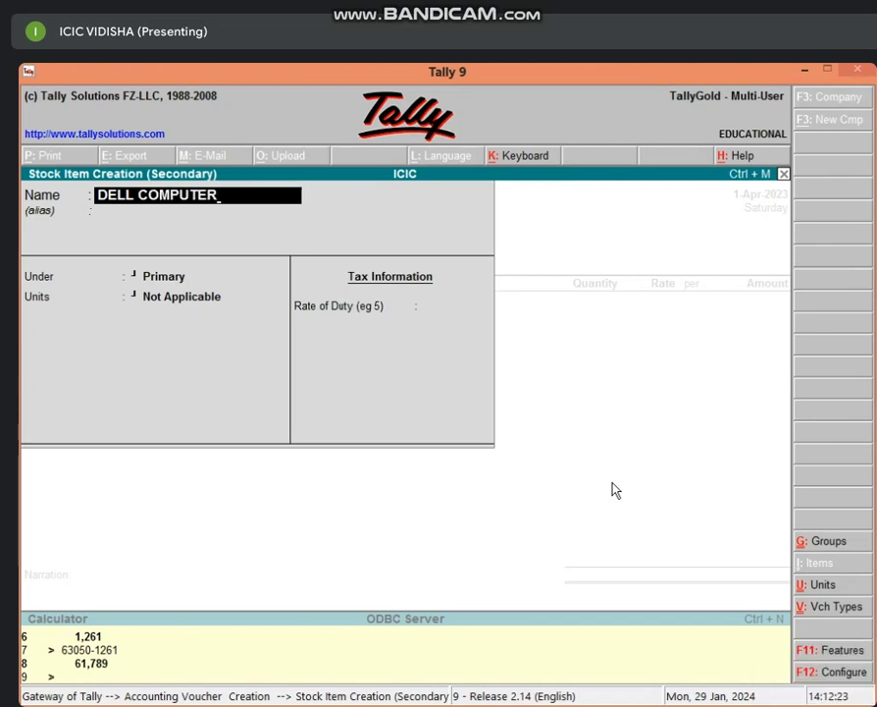
key(Return)
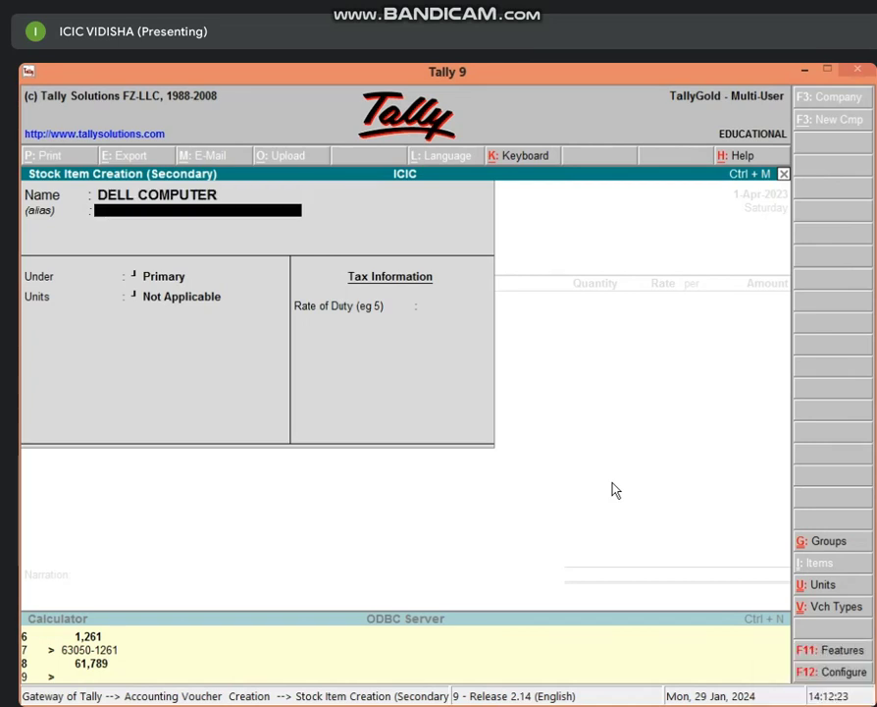
key(Return)
Step: Give DELL COMPUTER a new COMPUTER stock group and a new PCS unit, then save it
key(alt+c)
text(C)
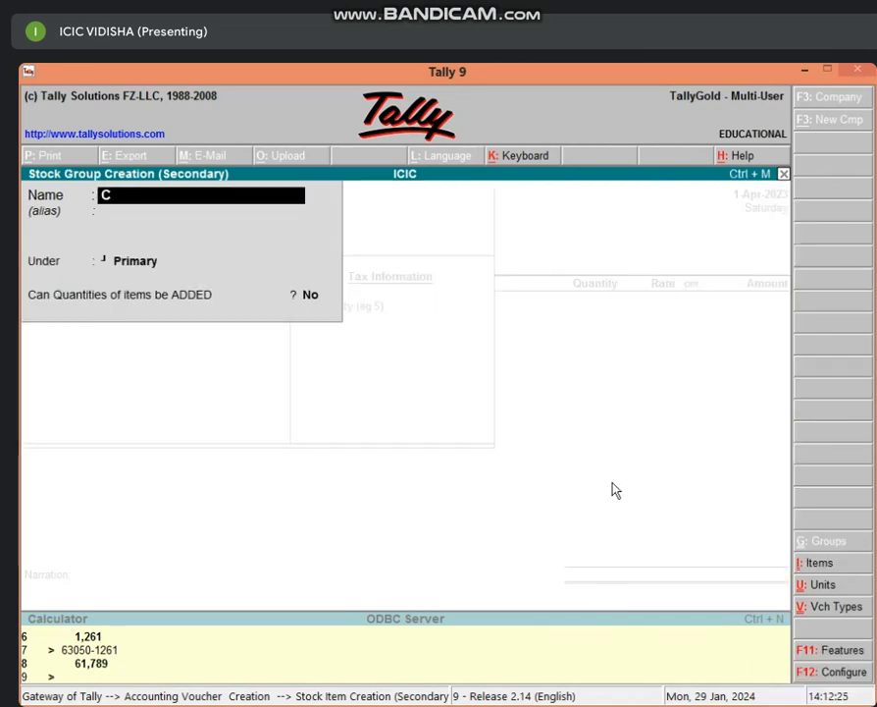
text(OMPUTER)
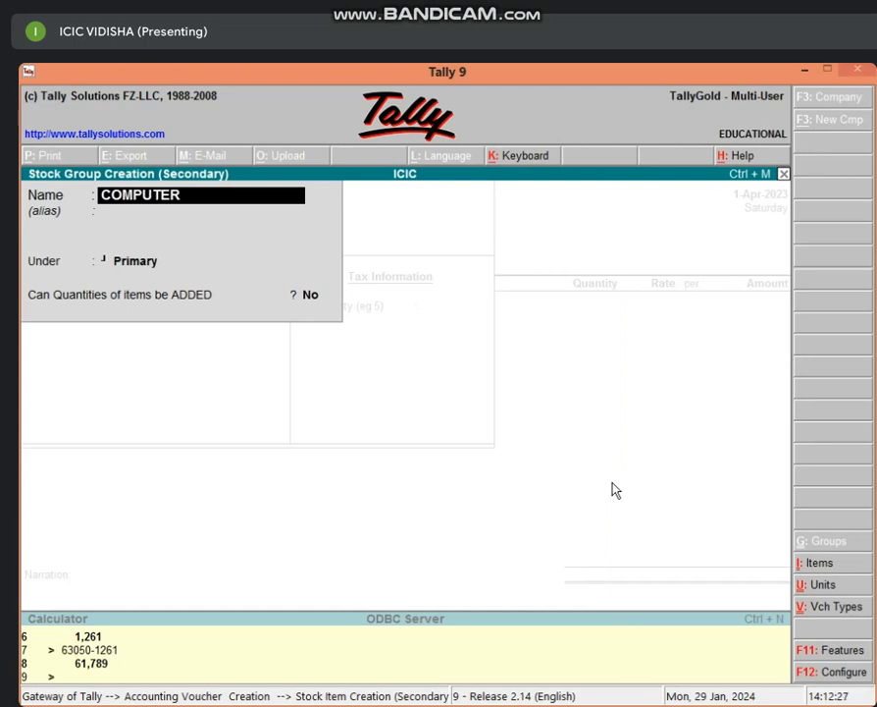
key(Return)
key(Return)
key(Return)
key(Return)
key(Return)
key(Return)
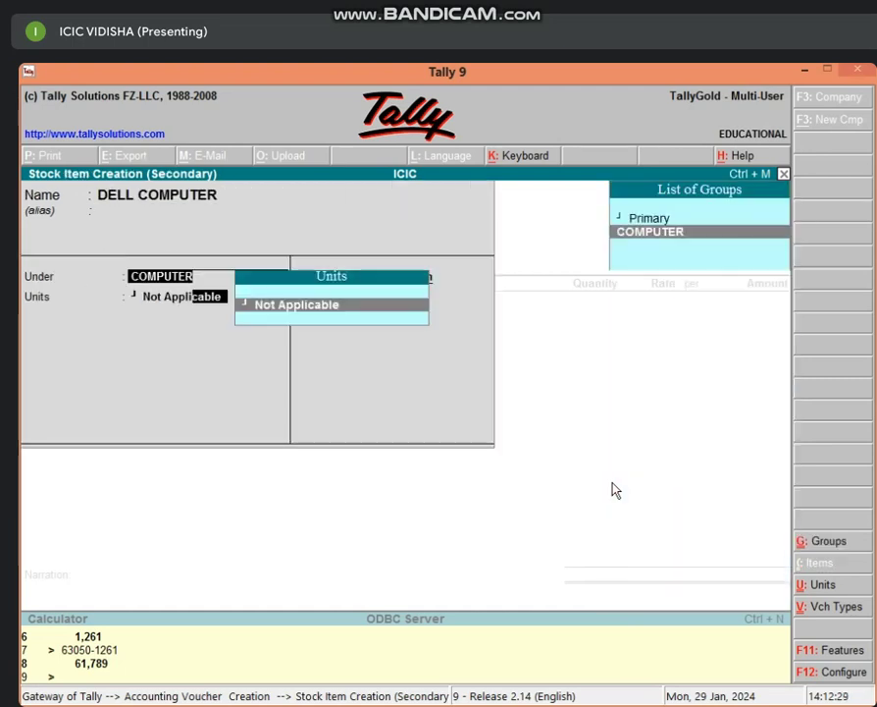
key(alt+c)
text(PCS)
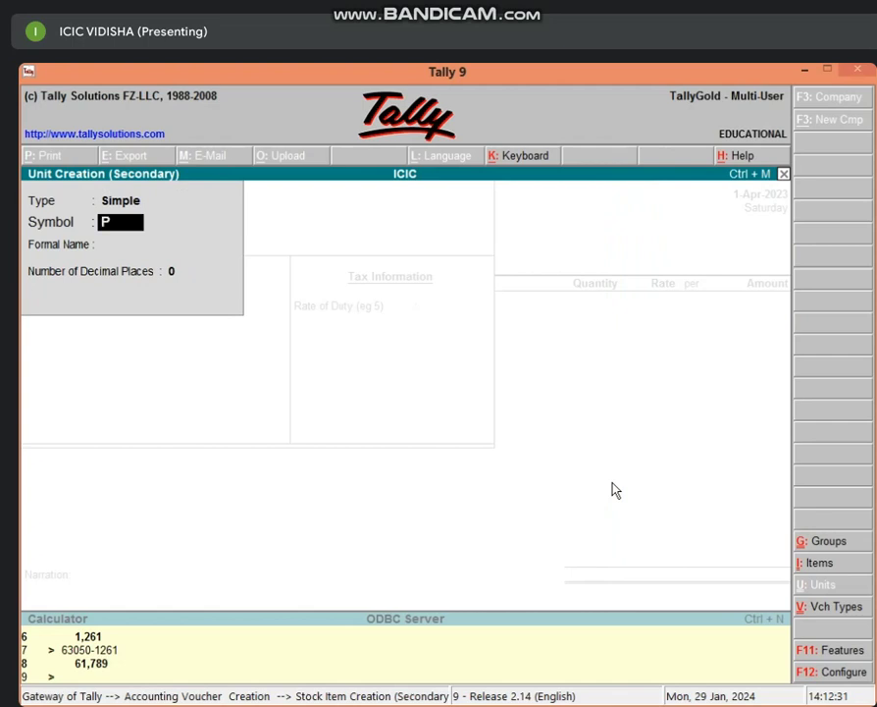
key(Return)
key(Return)
key(Return)
key(Return)
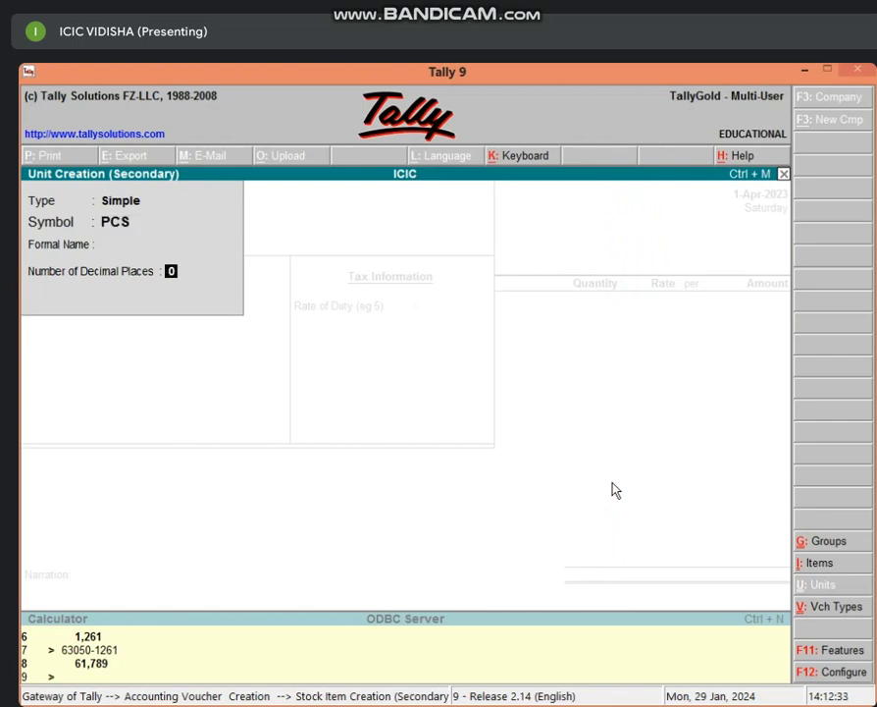
key(Return)
key(Return)
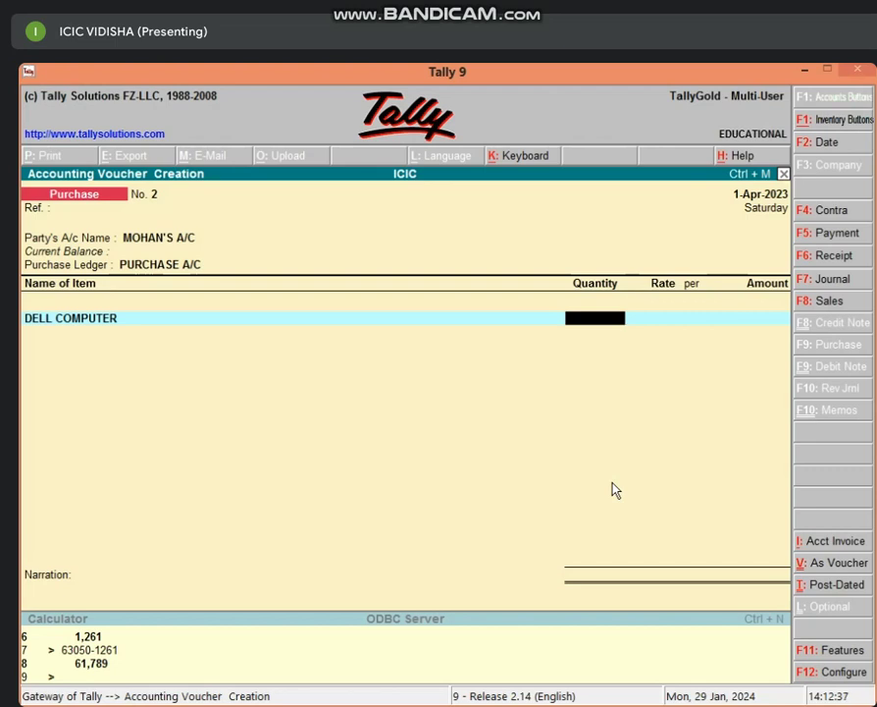
Step: Turn Maintain Multiple Godowns on in the F11 inventory features and return to the voucher's item entry
text(5)
key(BackSpace)
key(BackSpace)
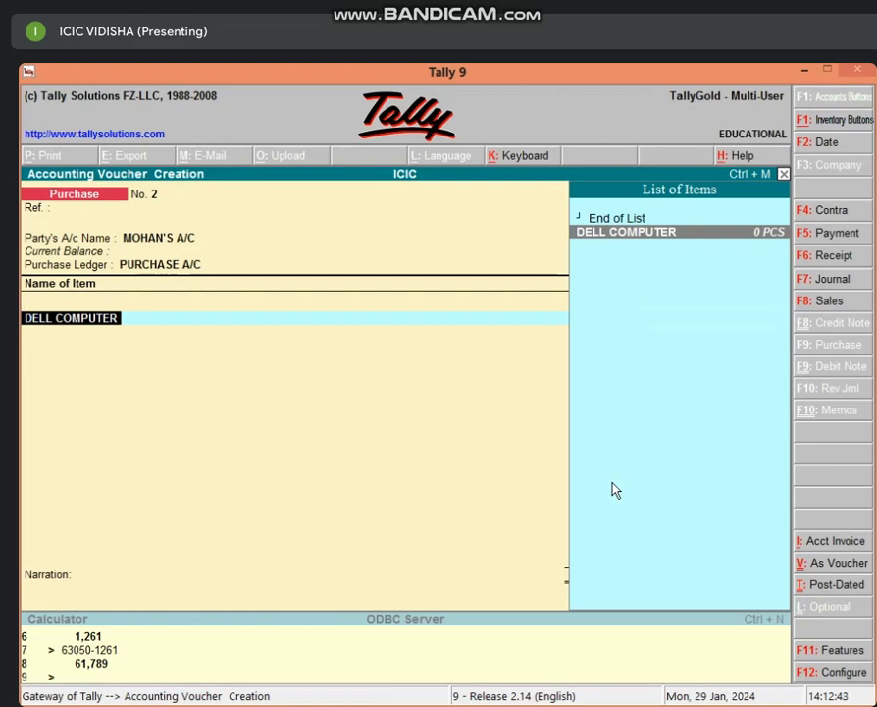
key(F11)
key(Return)
key(Return)
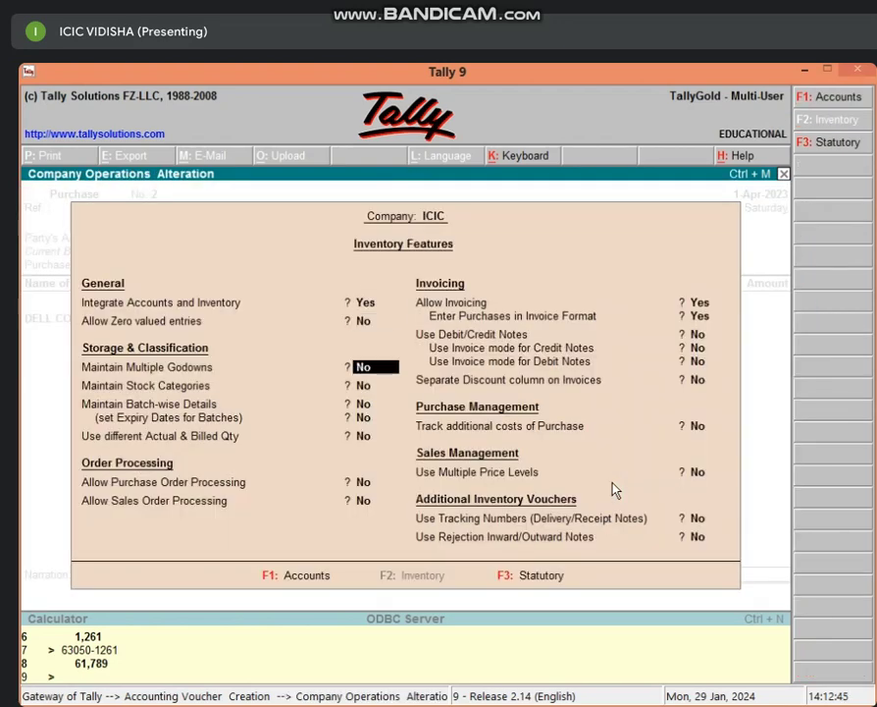
text(Y)
key(Return)
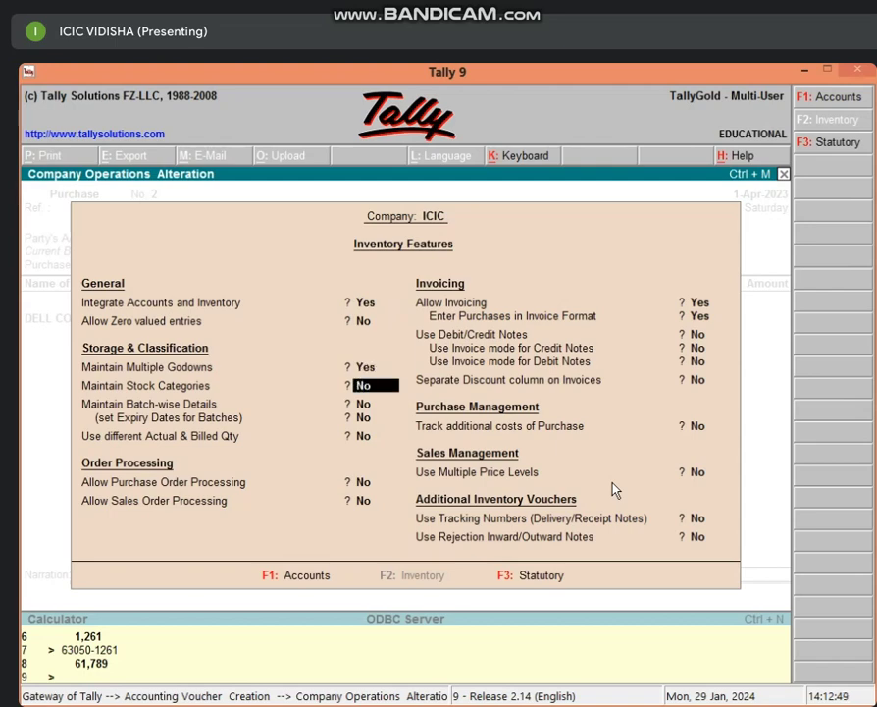
key(ctrl+a)
key(Return)
key(Return)
key(Return)
key(Return)
key(Return)
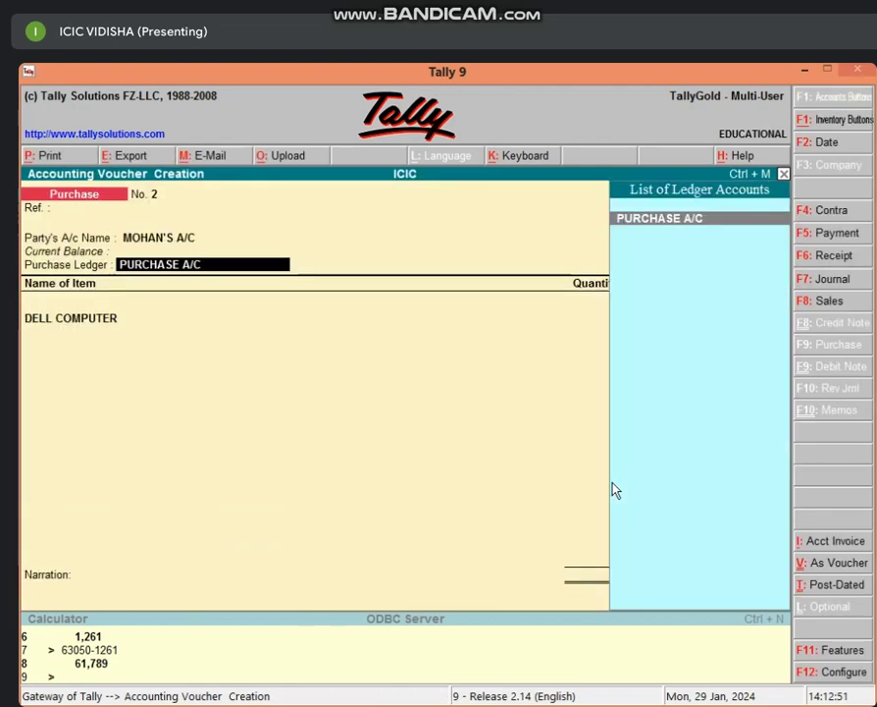
key(Return)
key(Return)
key(Return)
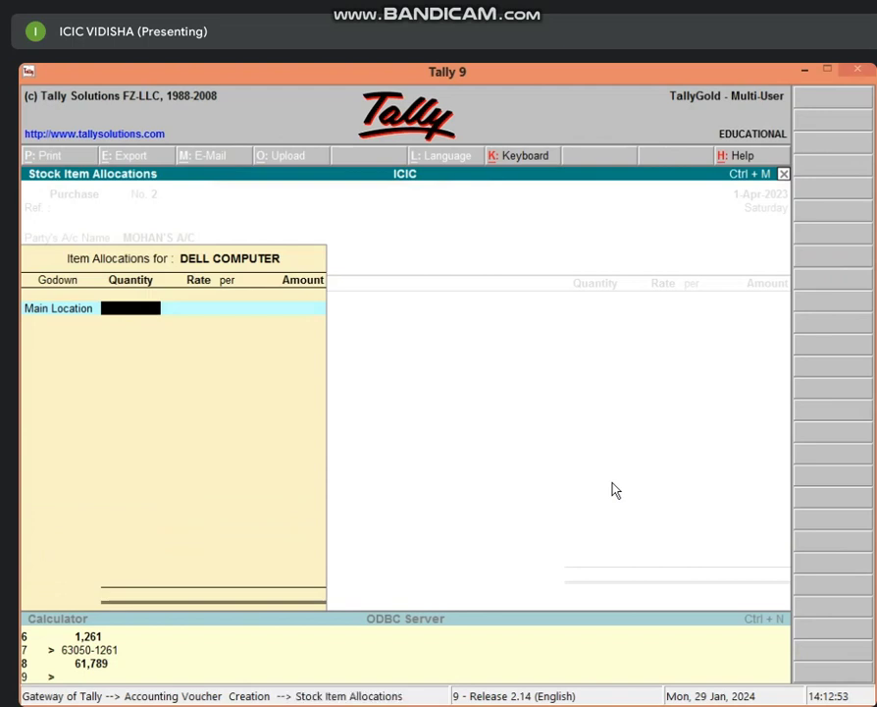
Step: Create GODOWN 1 and allocate 5 PCS of DELL COMPUTER there at 20,000 each
key(BackSpace)
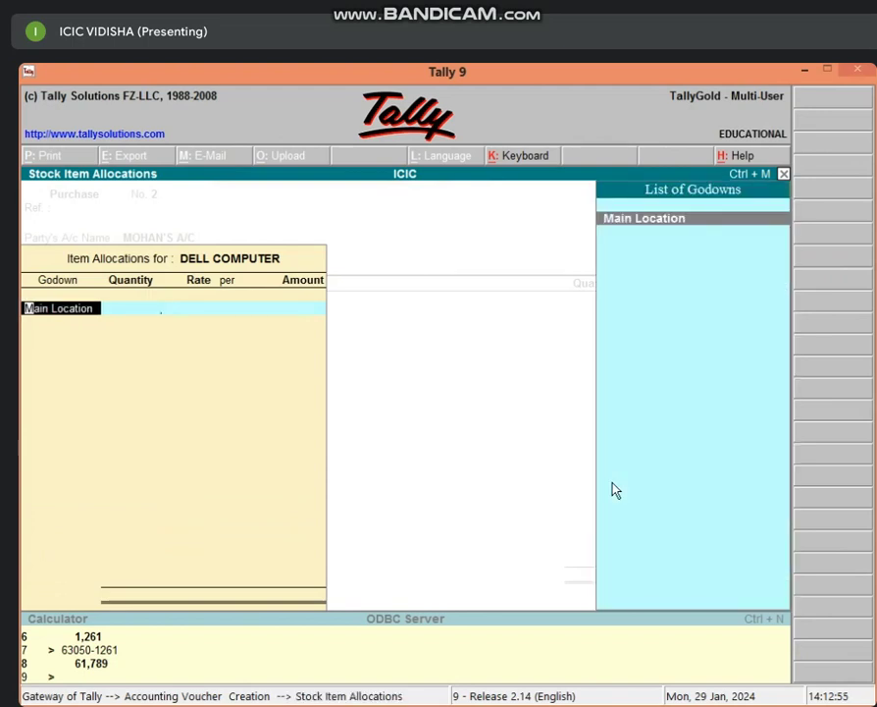
key(alt+c)
text(GOD)
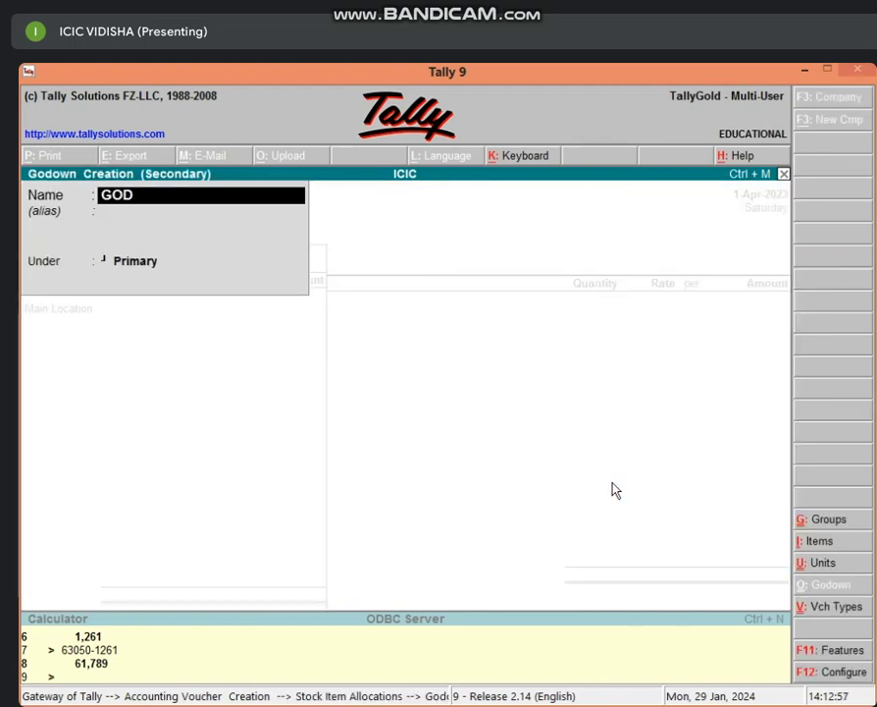
text(OWN 1)
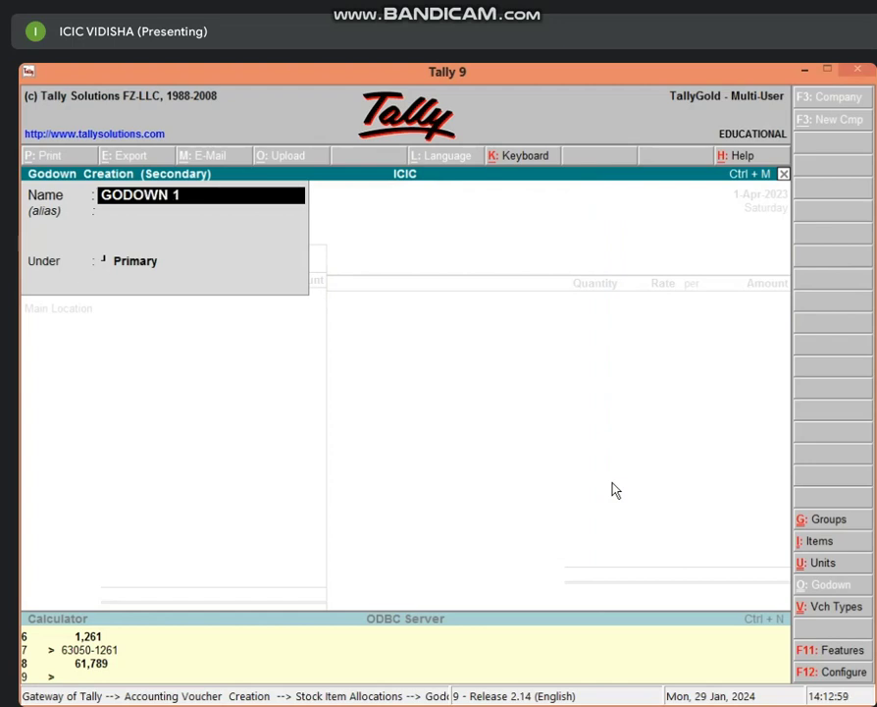
key(Return)
key(Return)
key(Return)
key(Return)
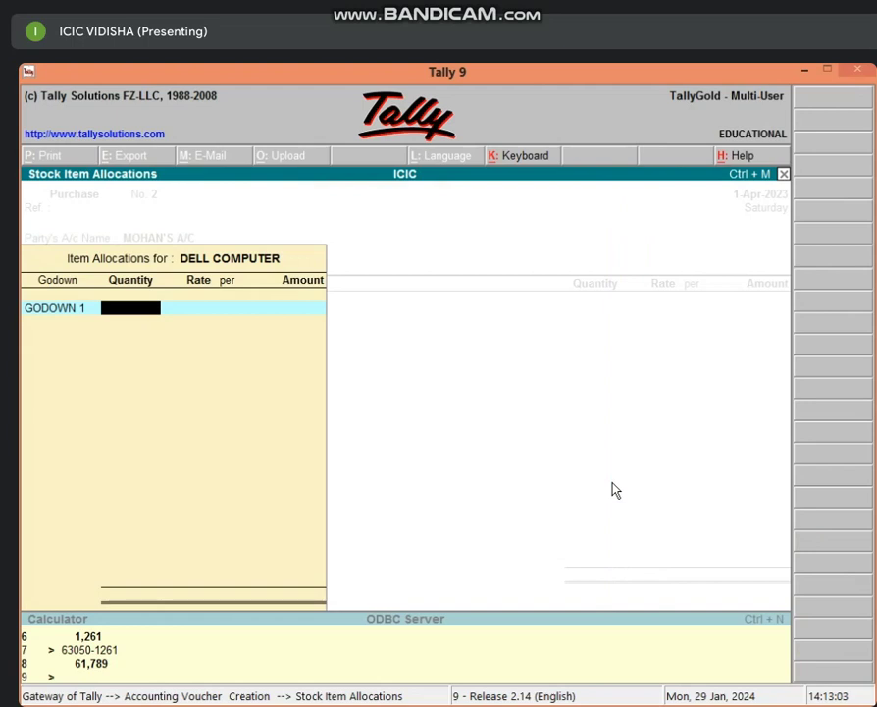
text(5)
key(Return)
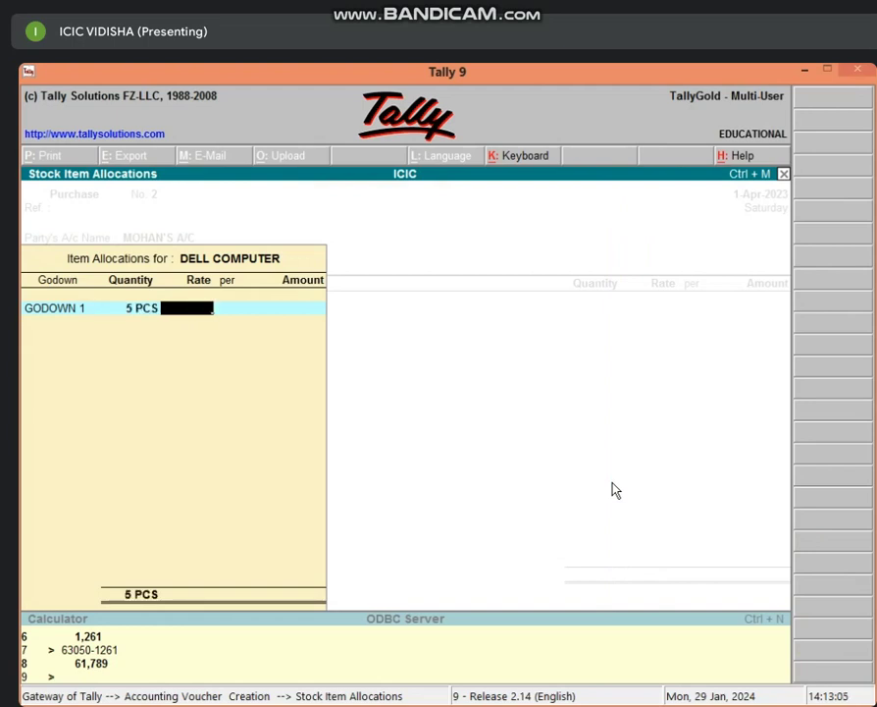
text(20000)
key(Return)
key(Return)
key(Return)
key(Return)
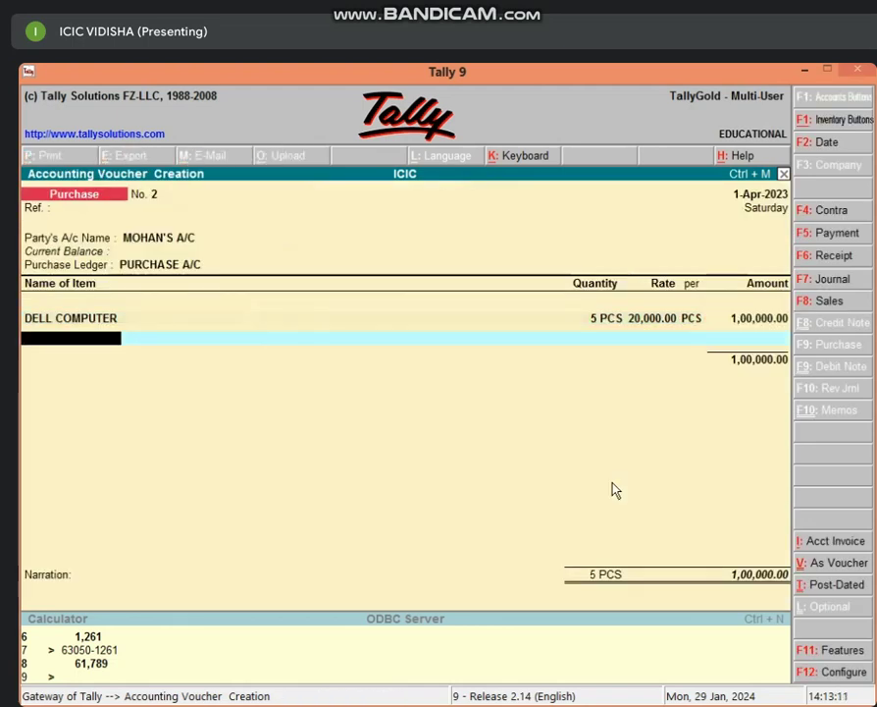
Step: Create stock item ZEBRONIC COMPUTER under the COMPUTER group with PCS as its unit
key(alt+c)
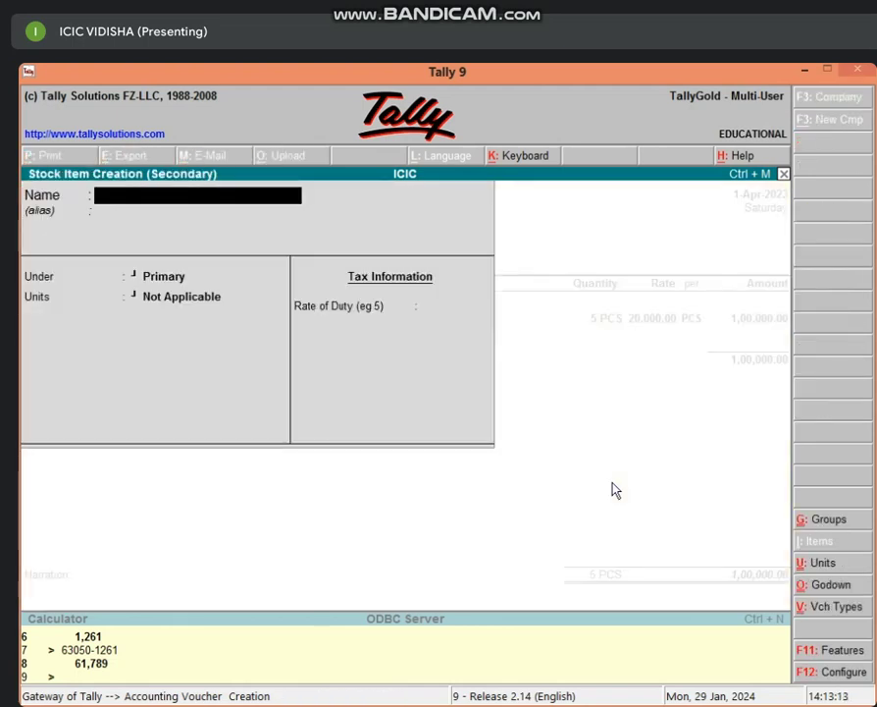
text(ZR)
key(BackSpace)
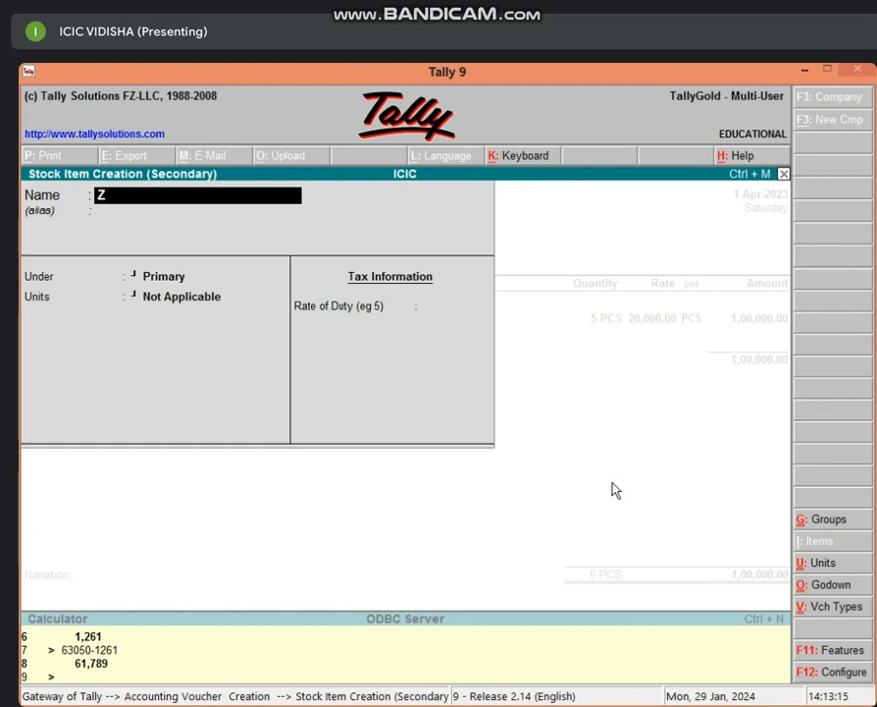
text(EBRONIC)
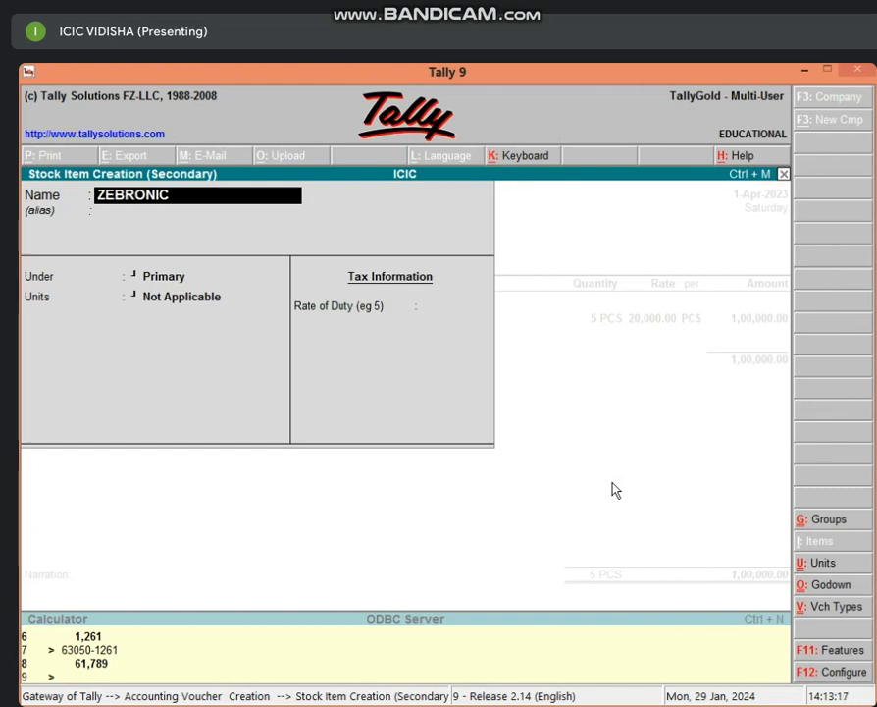
text( COMPUT)
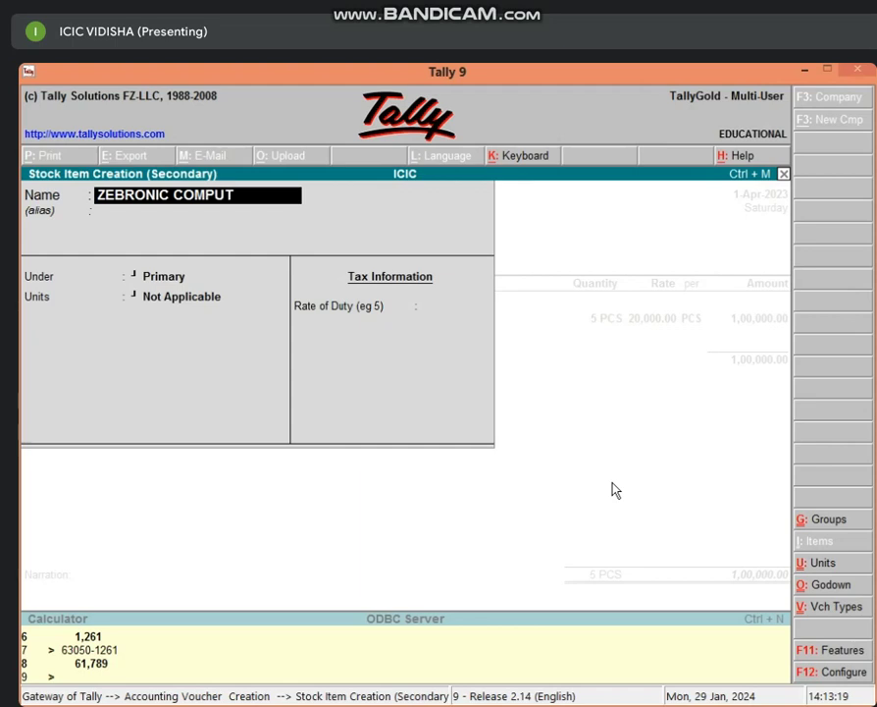
text(ER A)
key(BackSpace)
key(Return)
key(Return)
text(C)
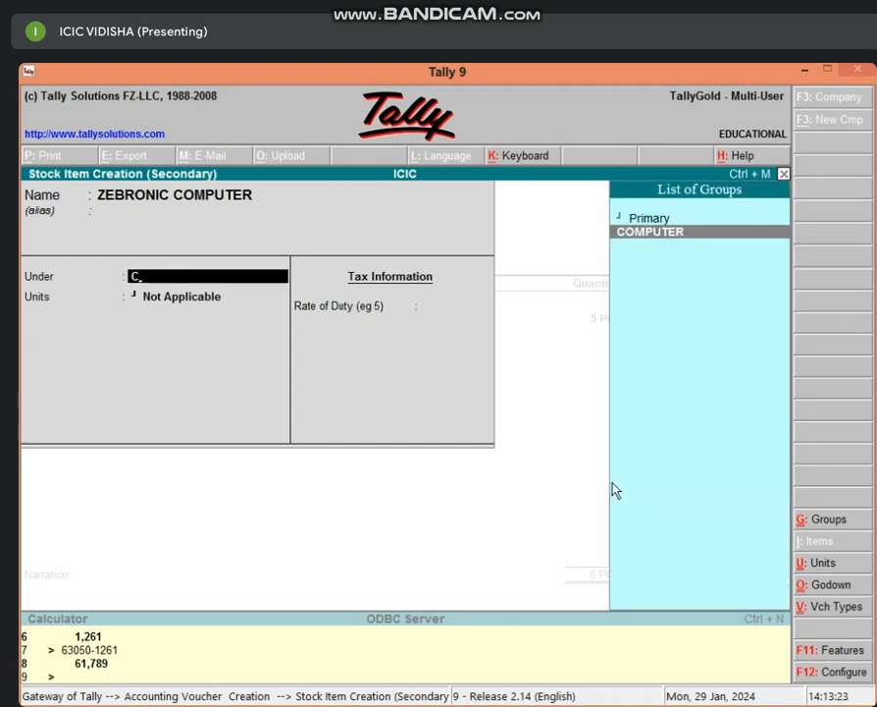
key(Return)
text(PCS)
key(Return)
key(Return)
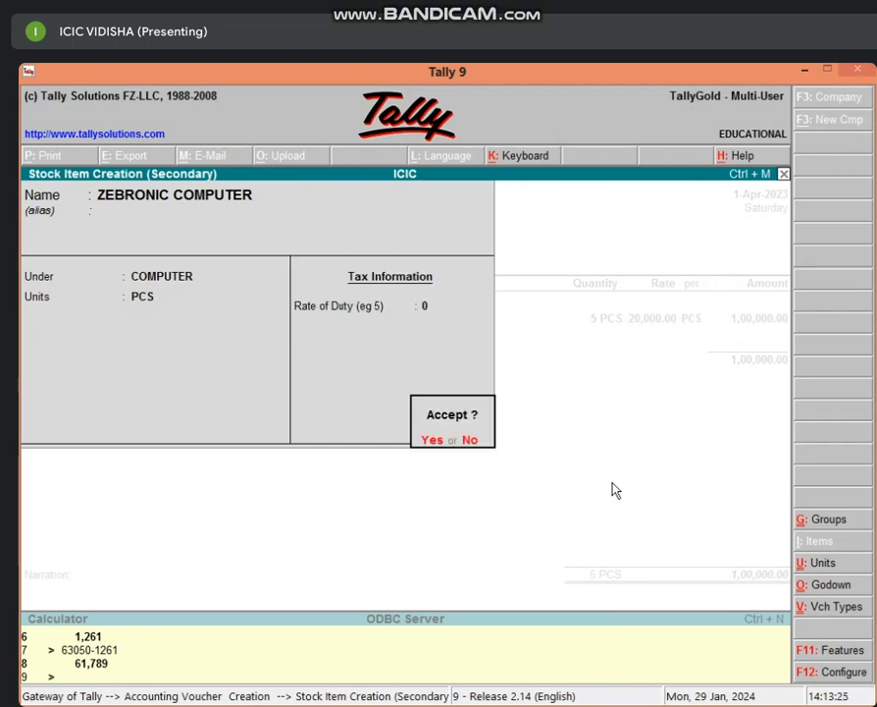
key(Return)
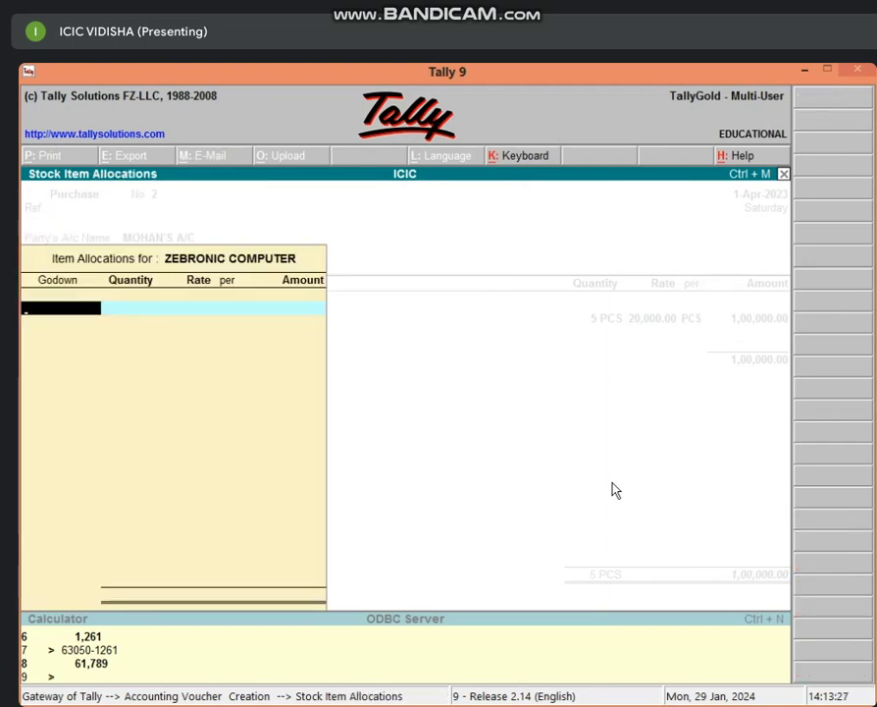
Step: Allocate 10 PCS at 25,000 to Main Location and end the voucher's item list
text(M)
key(Return)
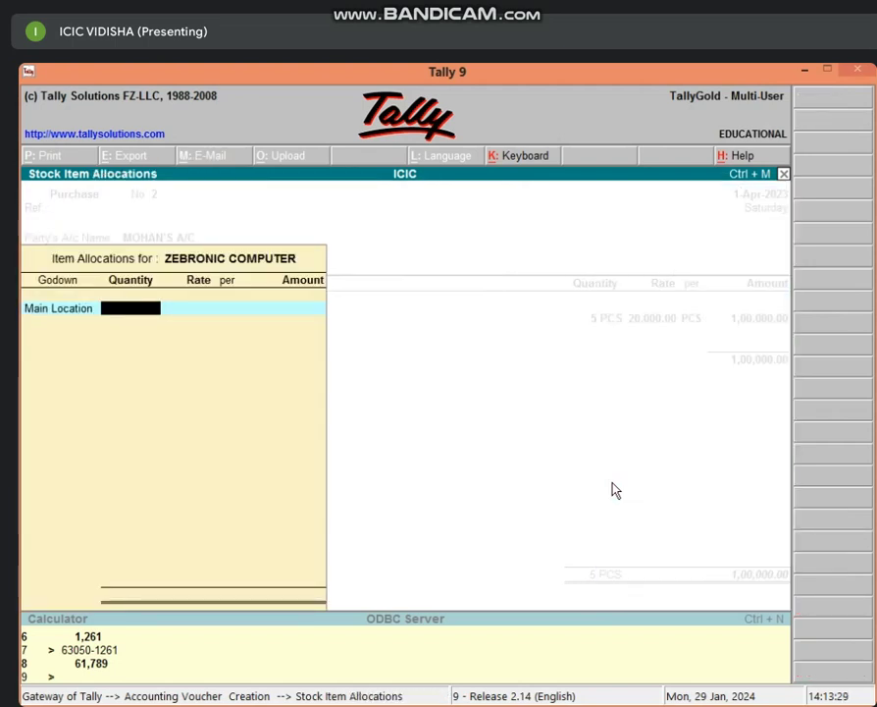
text(10)
key(Return)
text(25000)
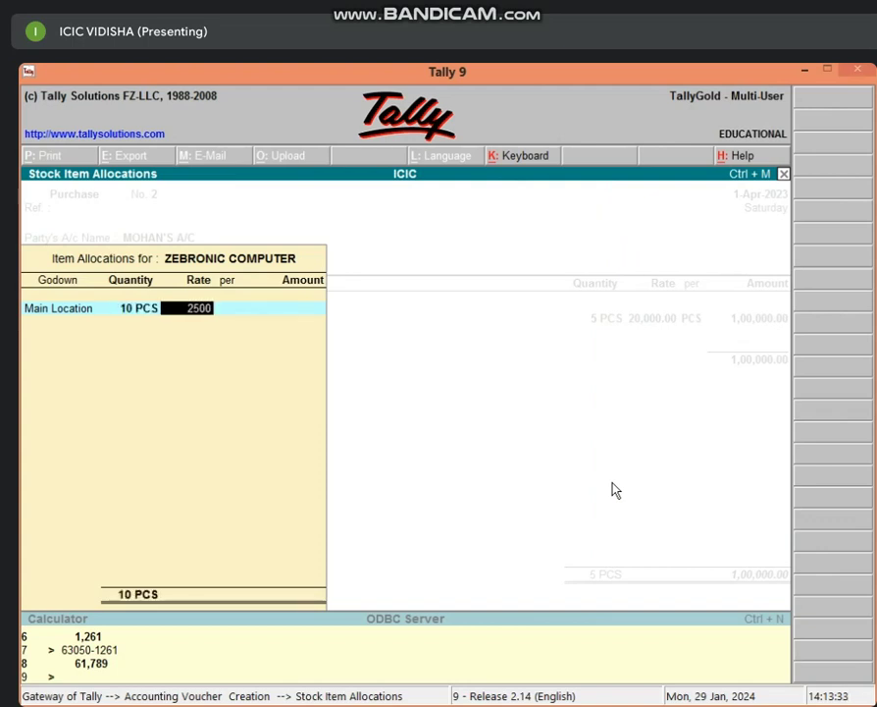
key(Return)
key(Return)
key(Return)
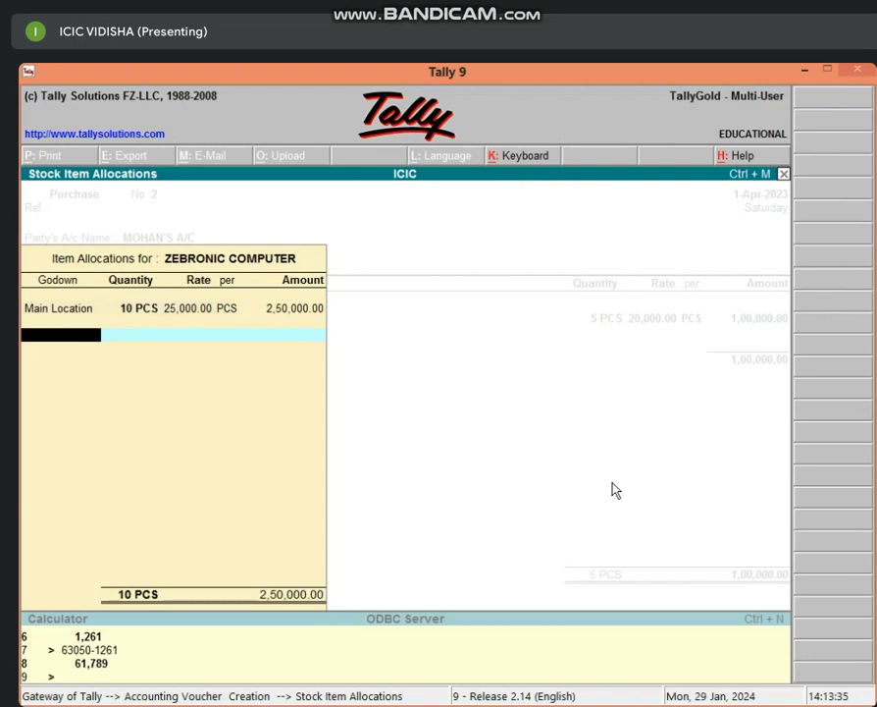
key(Return)
key(Return)
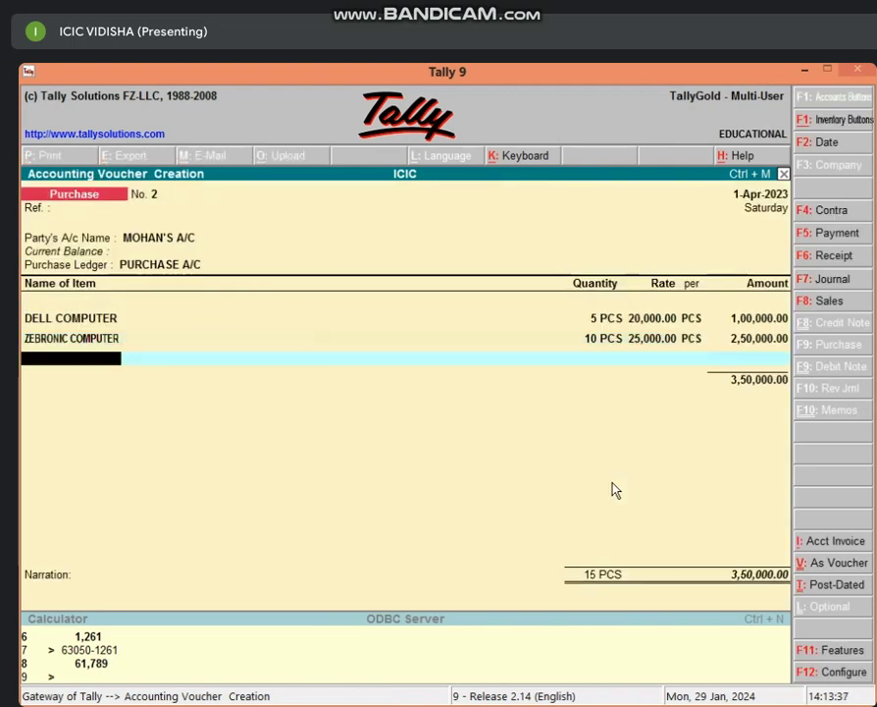
key(Return)
key(Return)
key(Return)
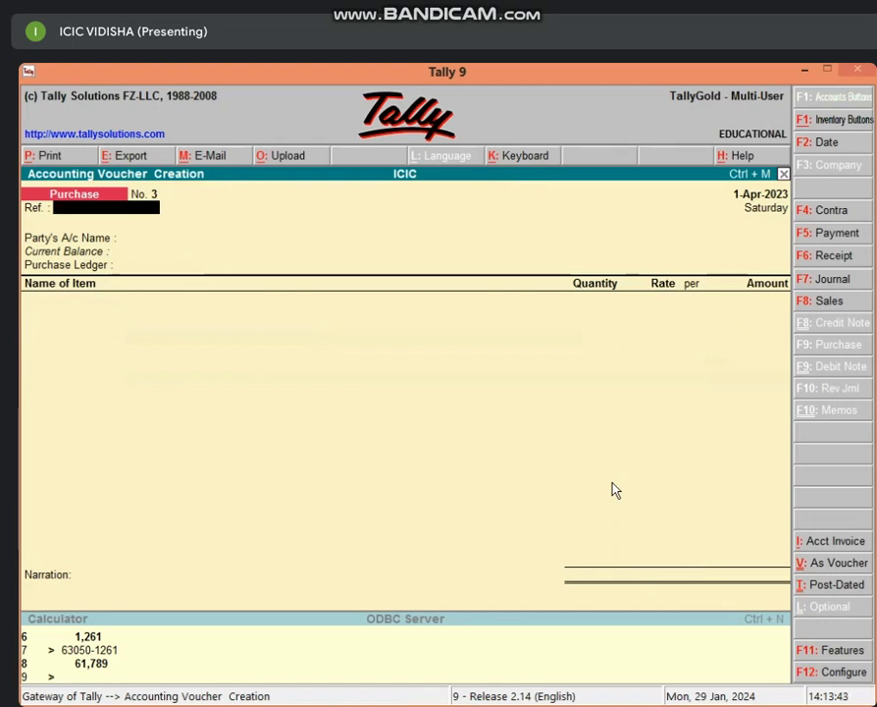
Step: Start sales voucher 1 with Cash as the party account, skipping party details
key(F8)
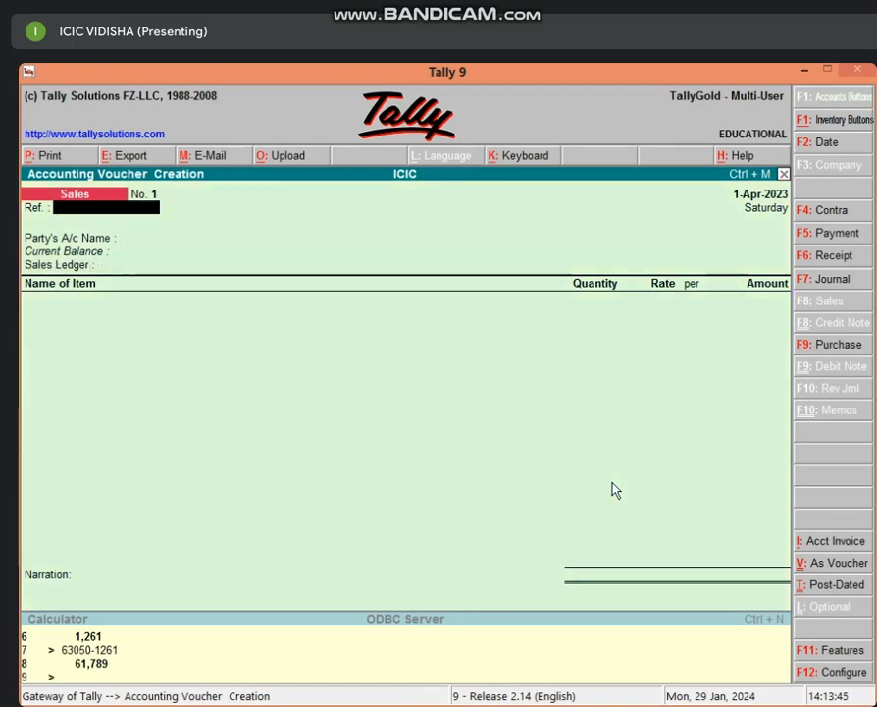
key(Return)
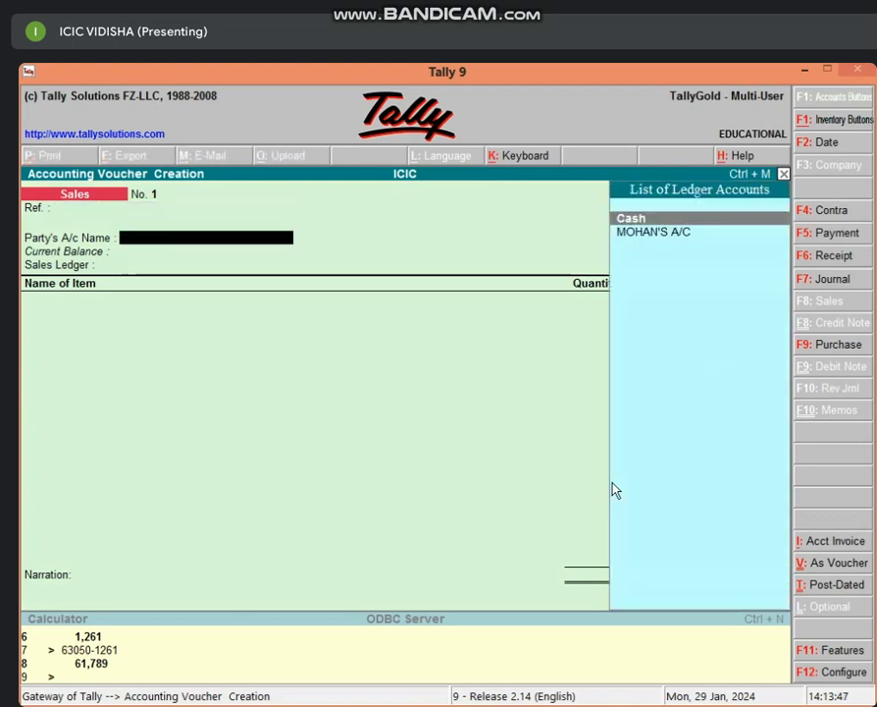
key(Return)
key(Return)
key(Return)
key(Return)
key(Return)
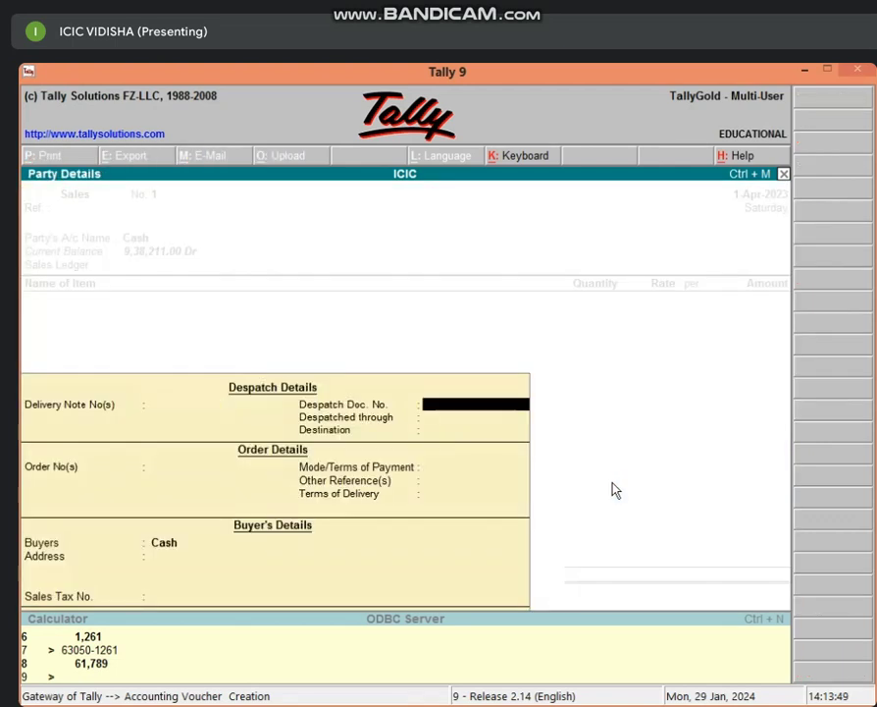
key(Return)
key(Return)
key(Return)
key(Return)
key(Return)
key(Return)
key(Return)
key(Return)
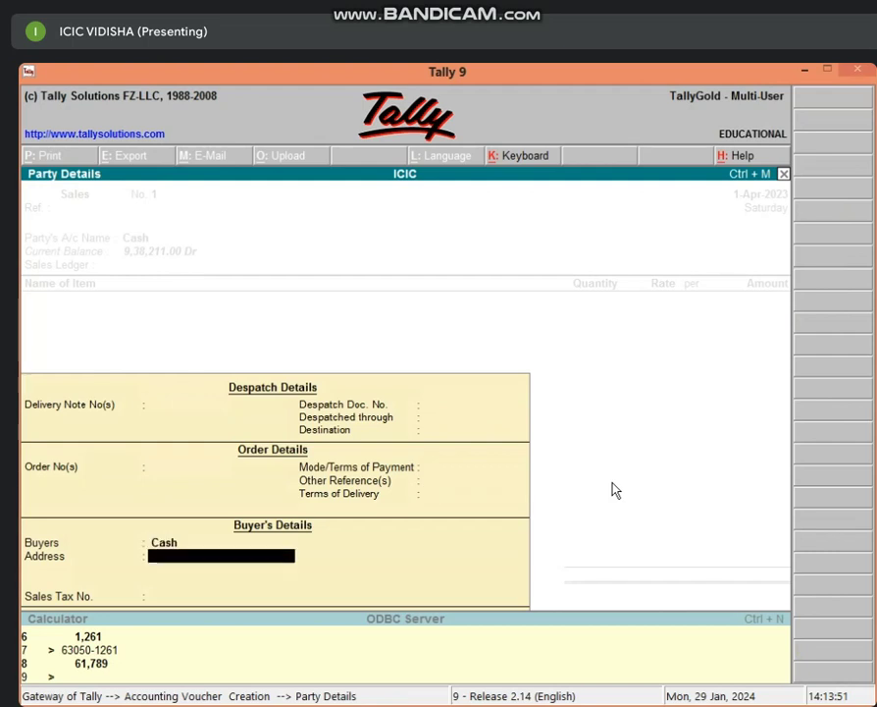
Step: Create ledger SALES A/C under Sales Accounts as the voucher's sales ledger
key(alt+c)
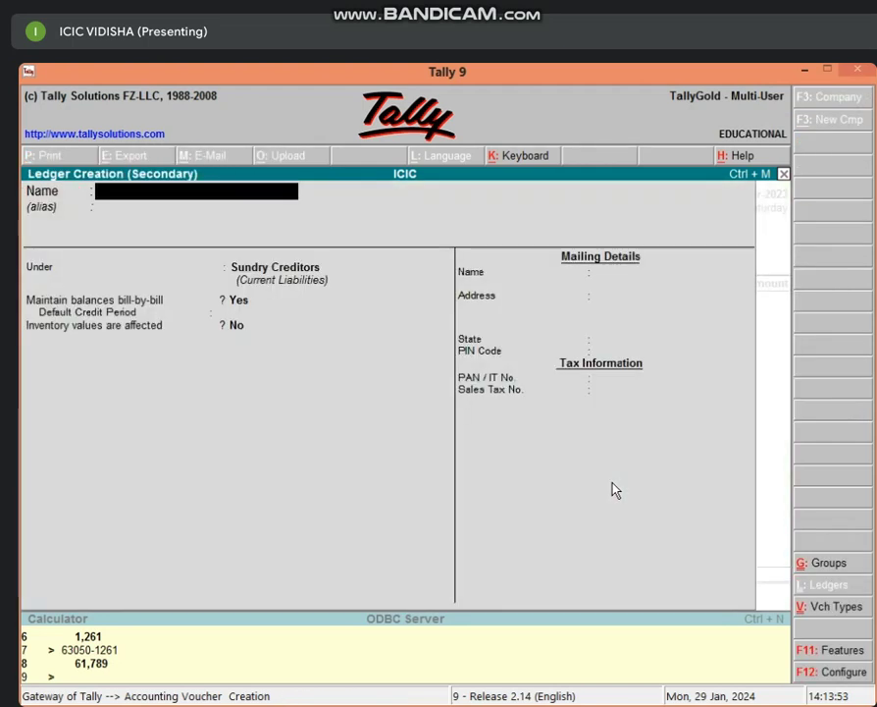
text(SALES)
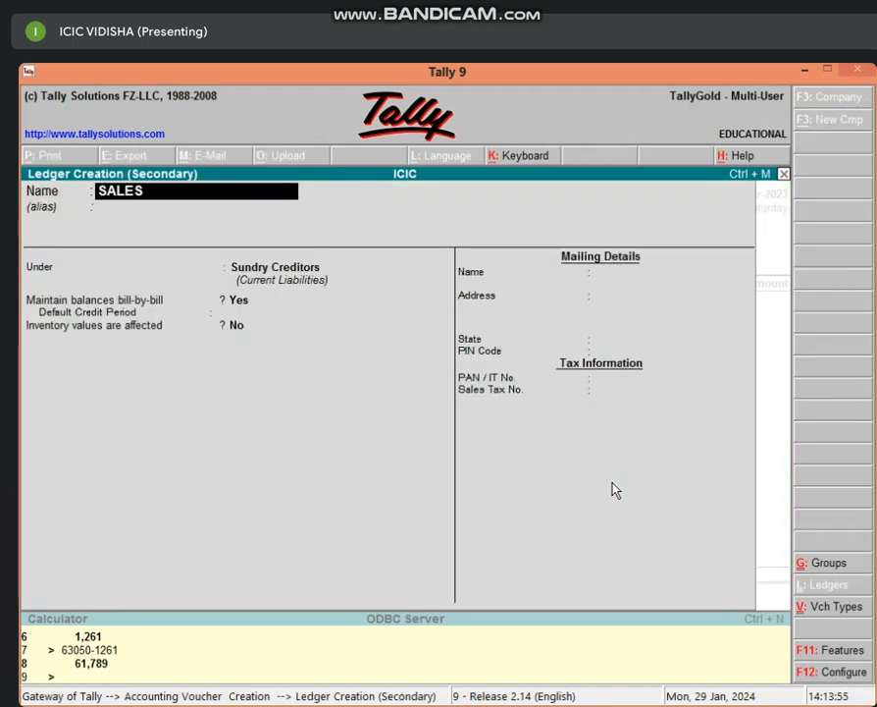
text( A/C)
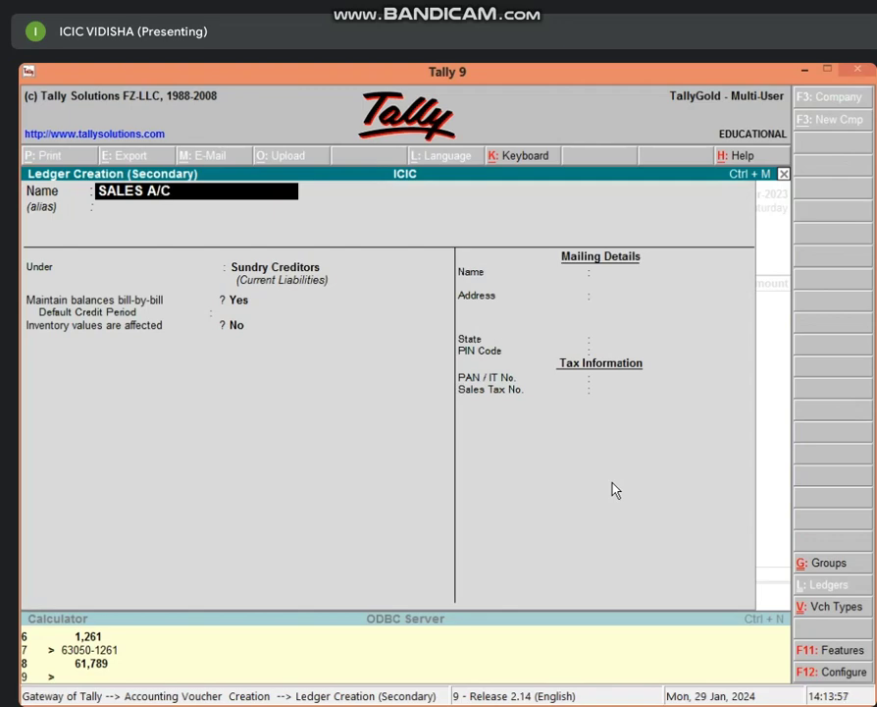
key(Return)
text(SA)
key(Return)
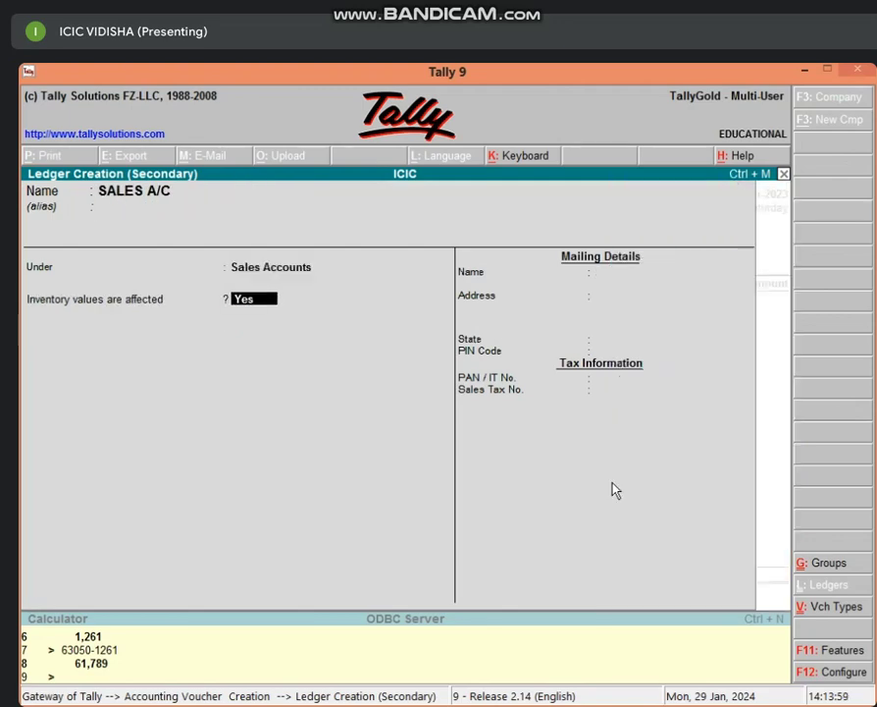
key(Return)
key(Return)
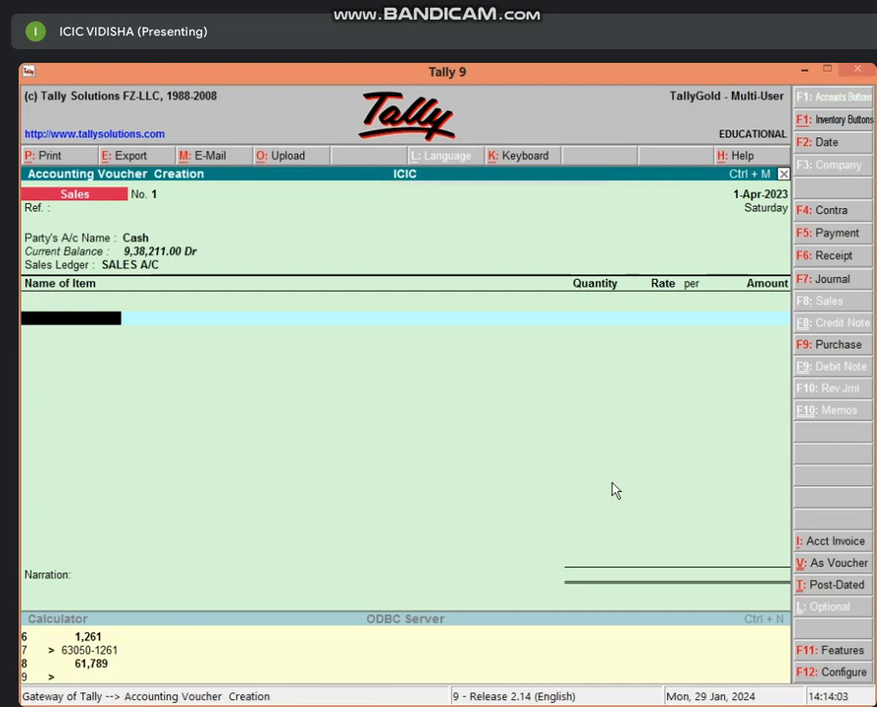
Step: Sell 5 PCS of ZEBRONIC COMPUTER from Main Location at 30,000 each and close the item list
text(Z)
key(Return)
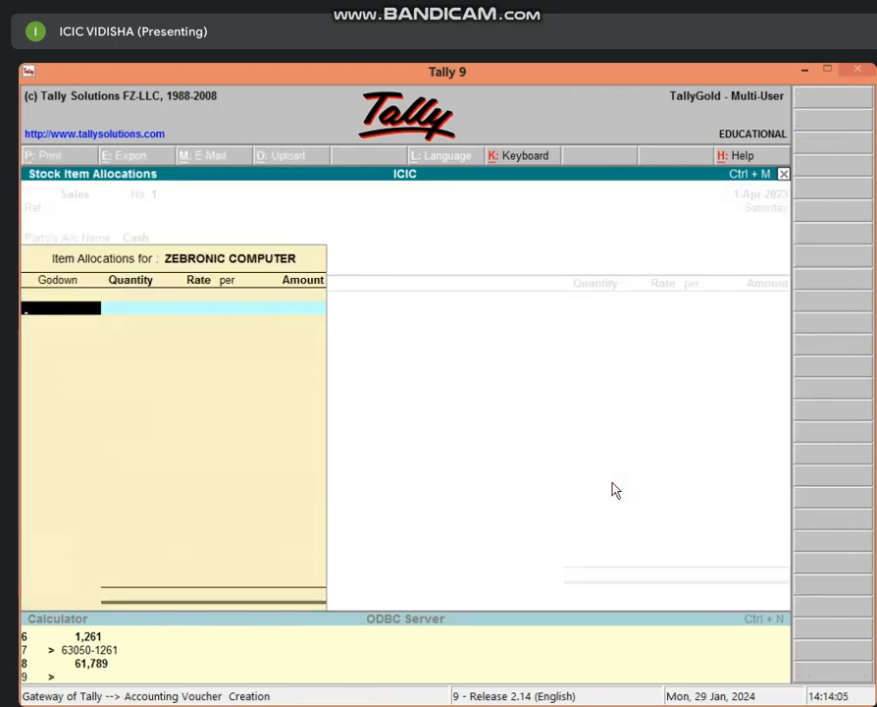
text(M)
key(Return)
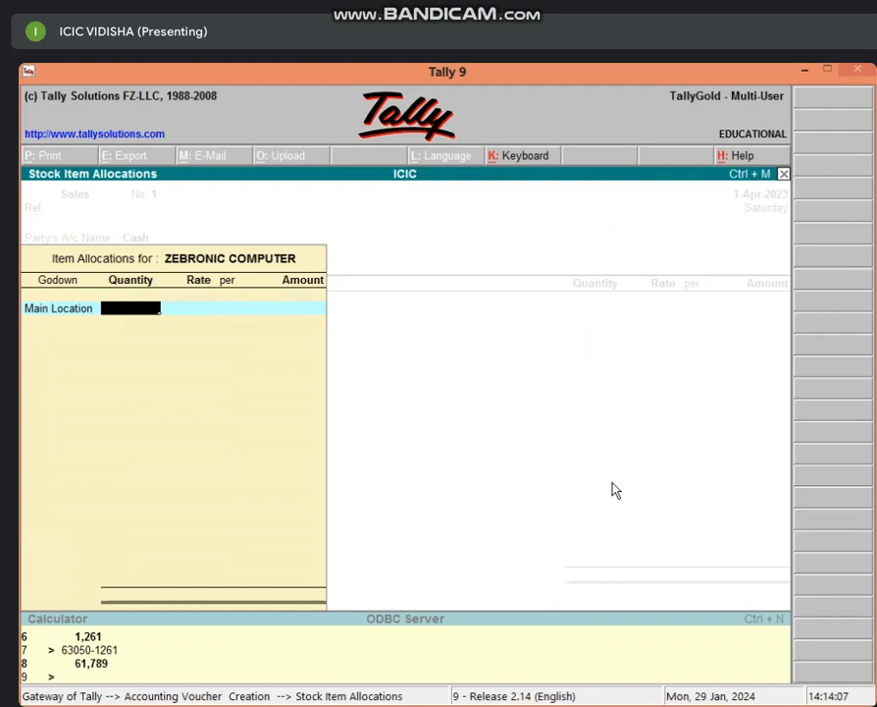
text(5)
key(Return)
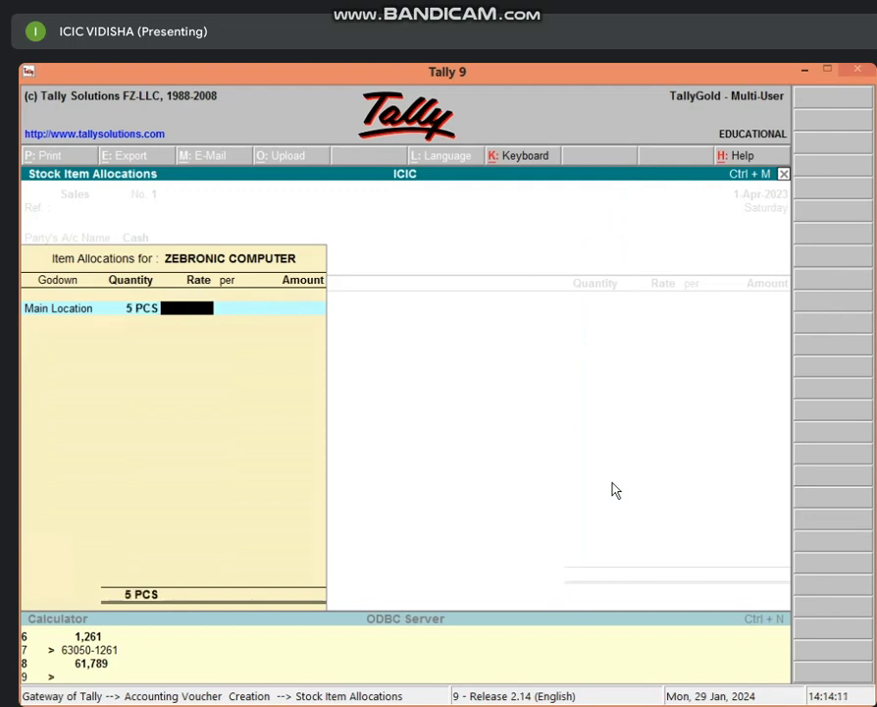
text(30000)
key(Return)
key(Return)
key(Return)
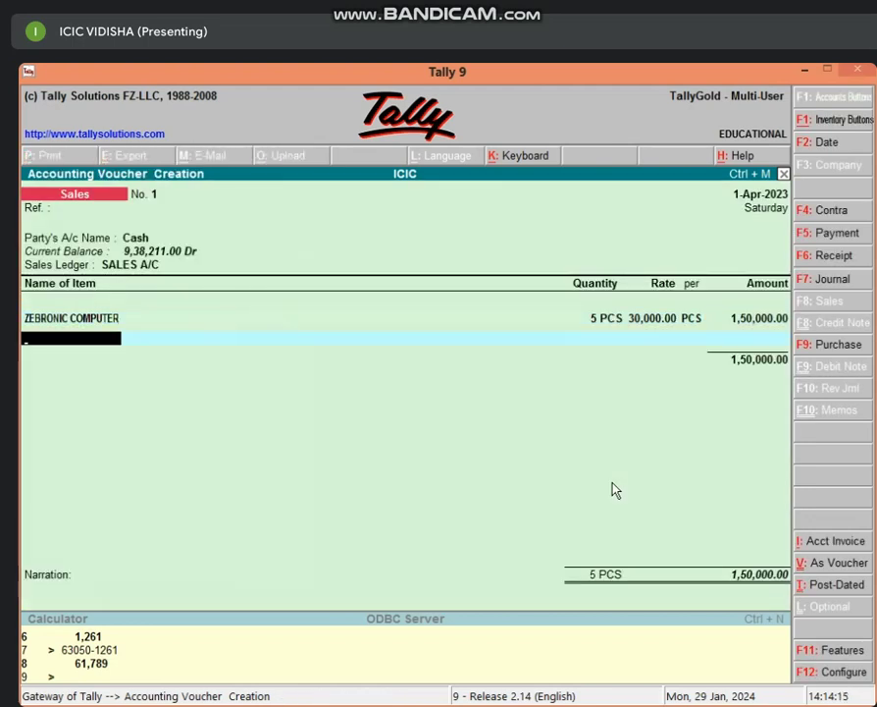
key(Return)
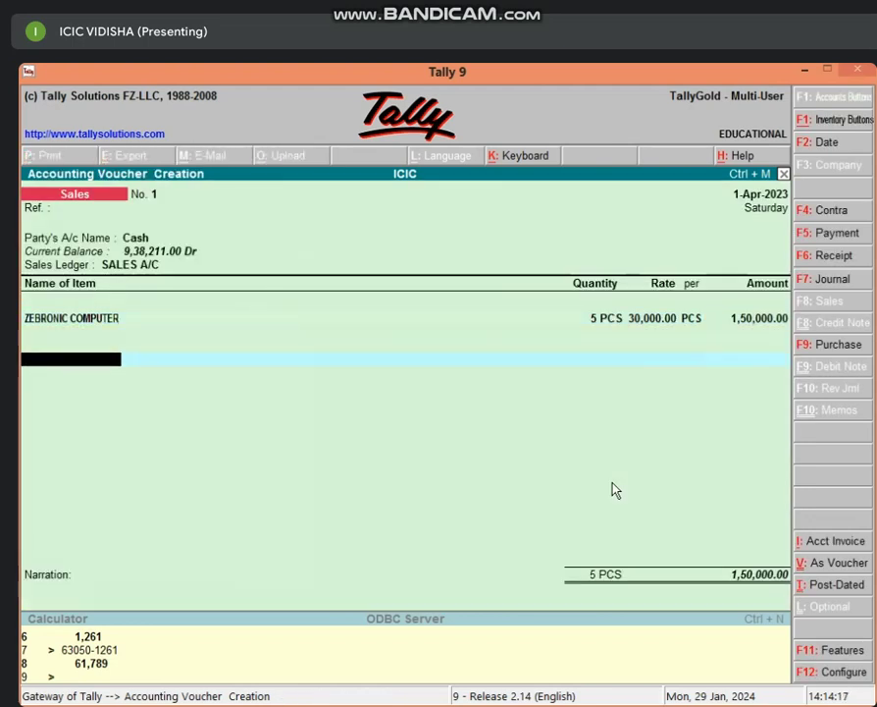
key(Return)
key(Return)
key(Return)
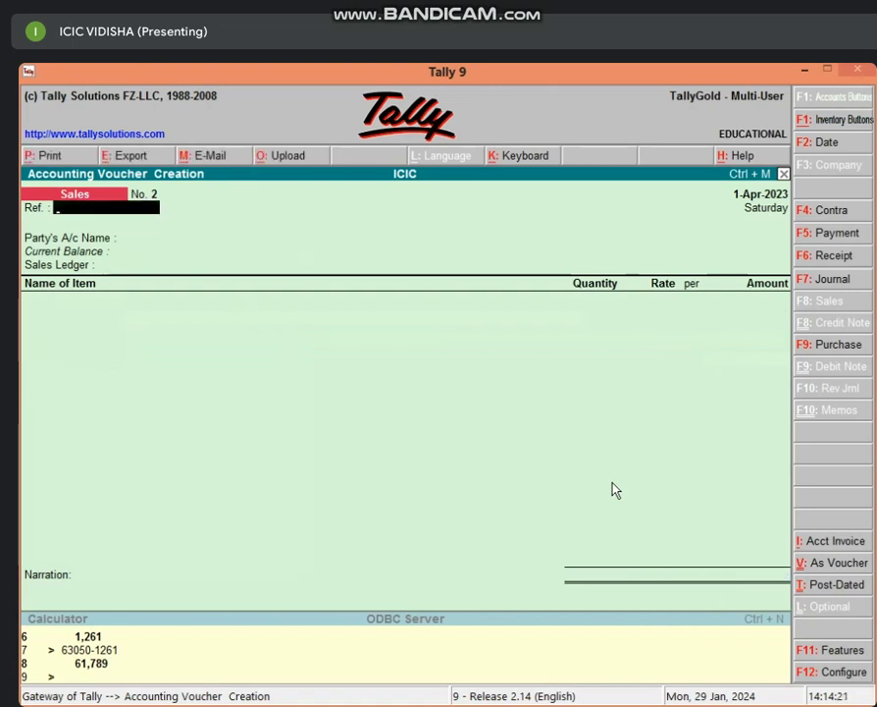
Step: Begin a receipt voucher by creating ledger COMMISSION A/C under Indirect Incomes
key(F6)
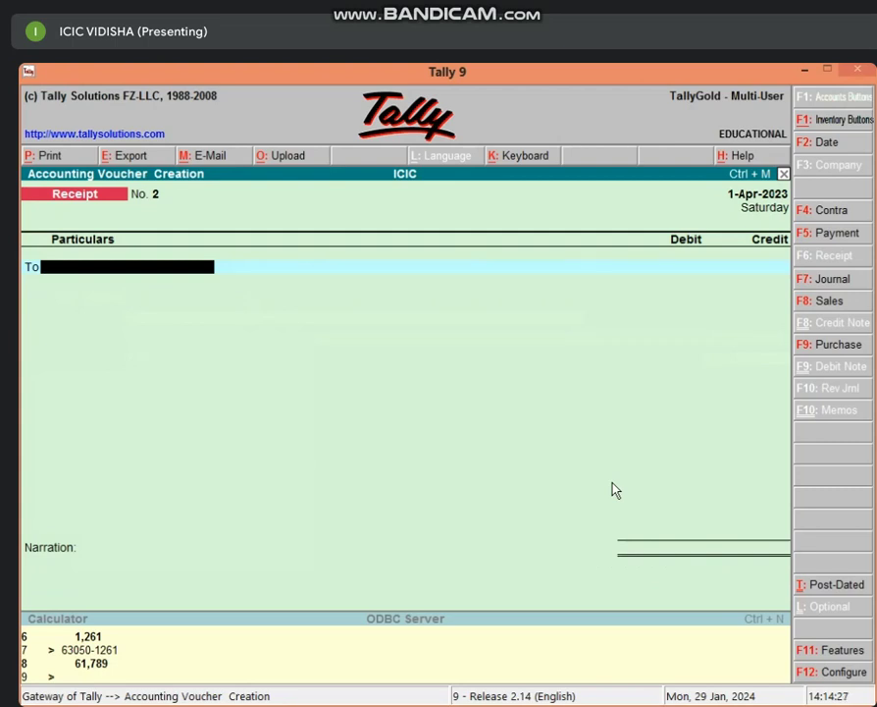
key(alt+c)
text(COMMIS)
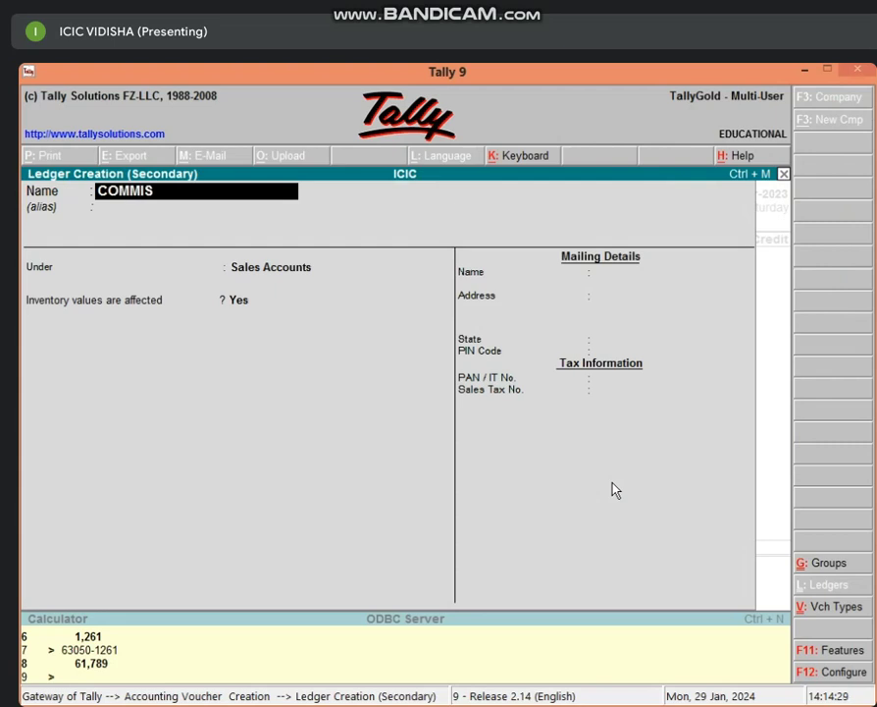
text(SIO)
text(N A)
text(/)
text(C)
key(Return)
key(Return)
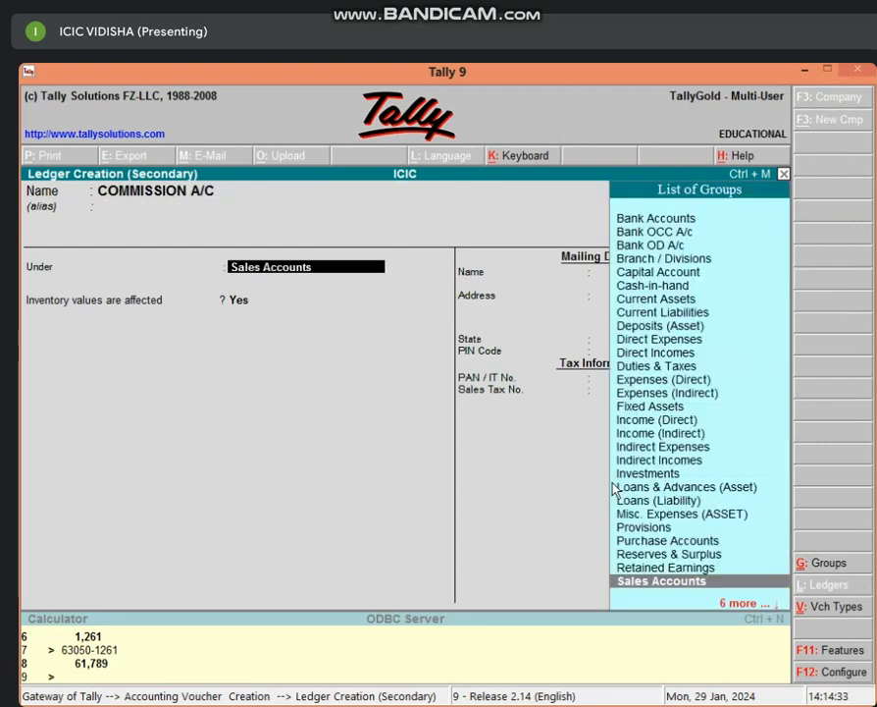
text(IND)
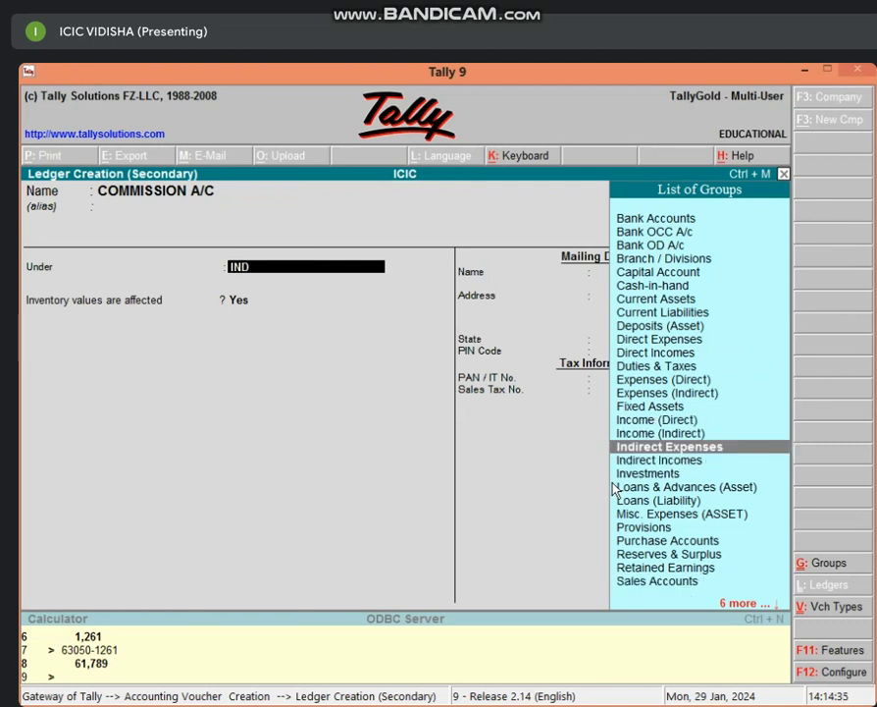
key(Down)
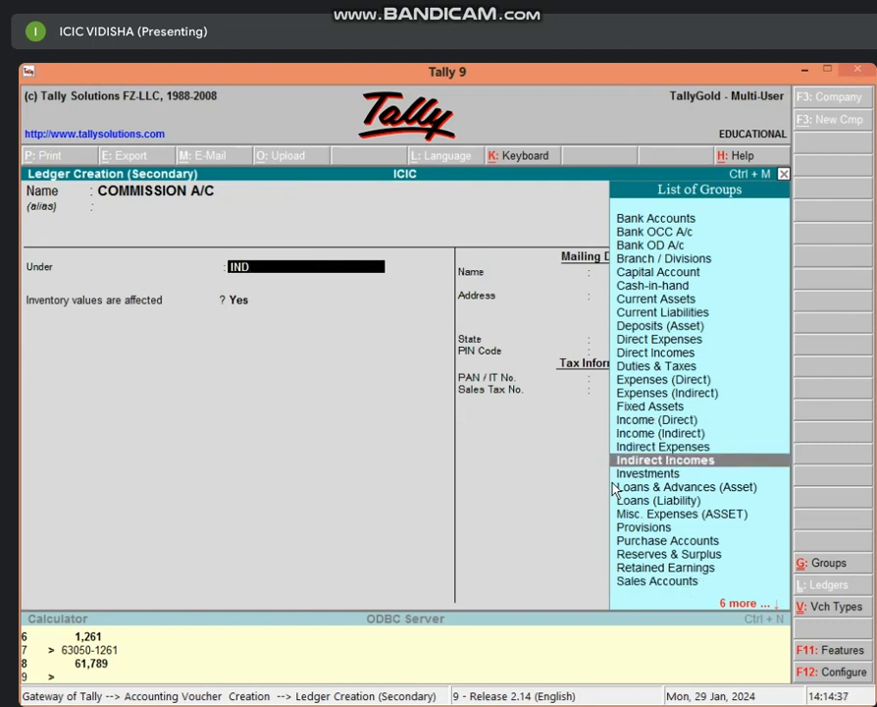
key(Return)
key(Return)
key(Return)
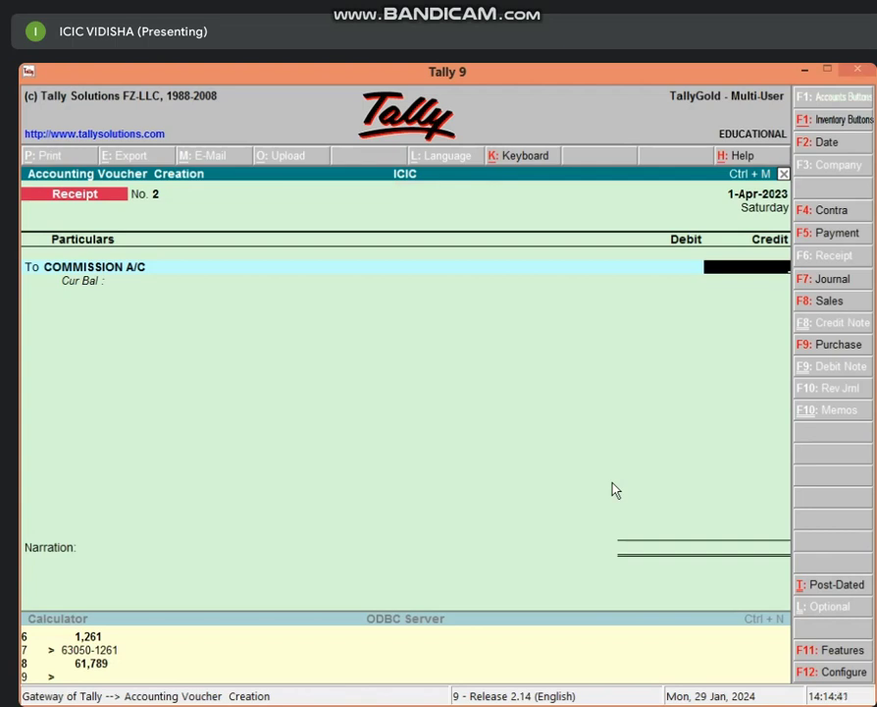
Step: Credit COMMISSION A/C with 25,000 and choose Cash as the debit account
text(25000)
key(Return)
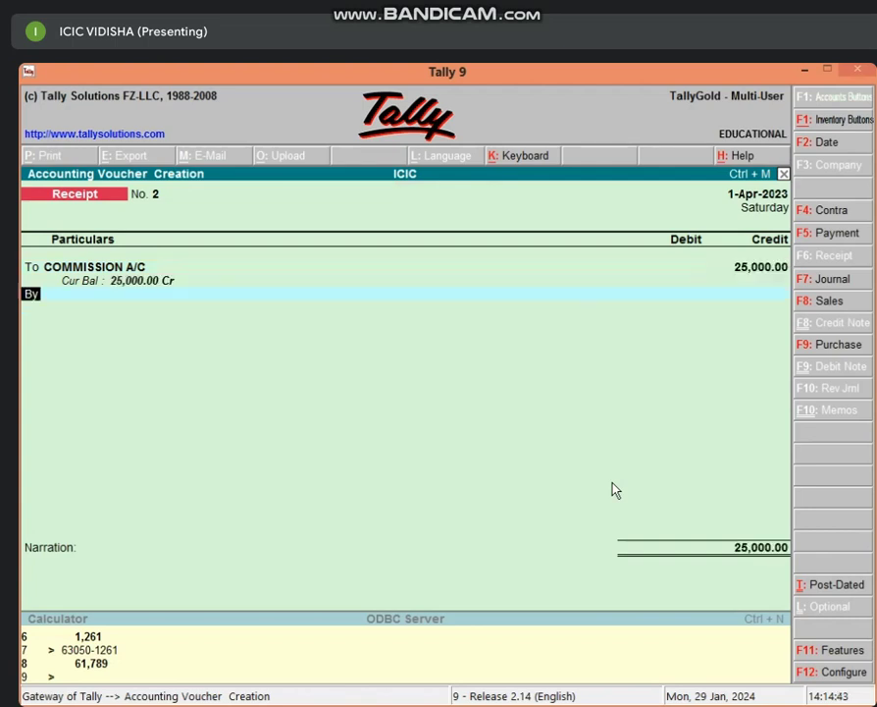
key(Return)
text(CA)
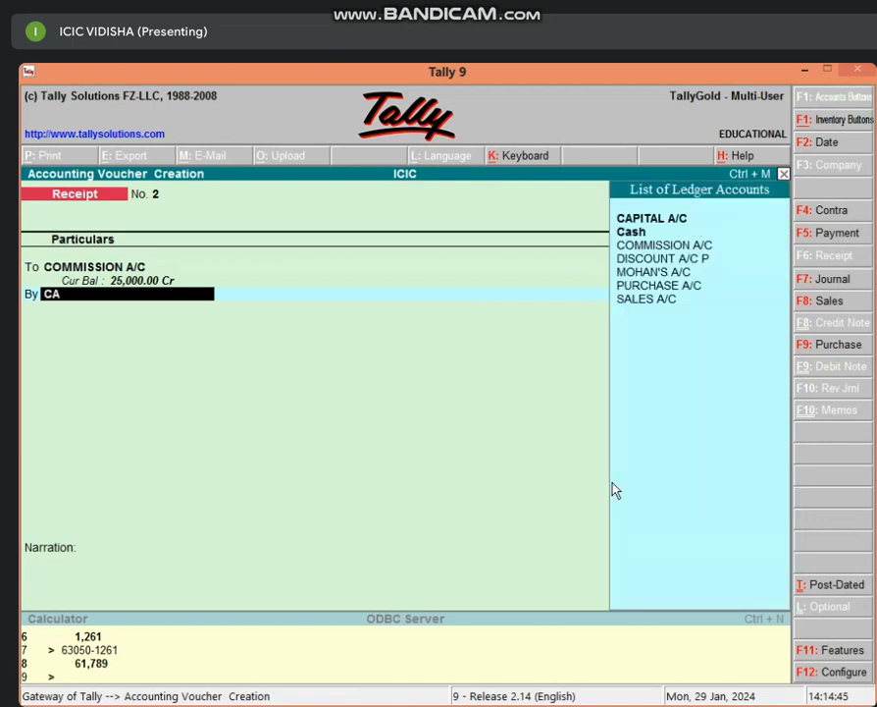
key(Return)
key(Return)
key(Return)
key(Return)
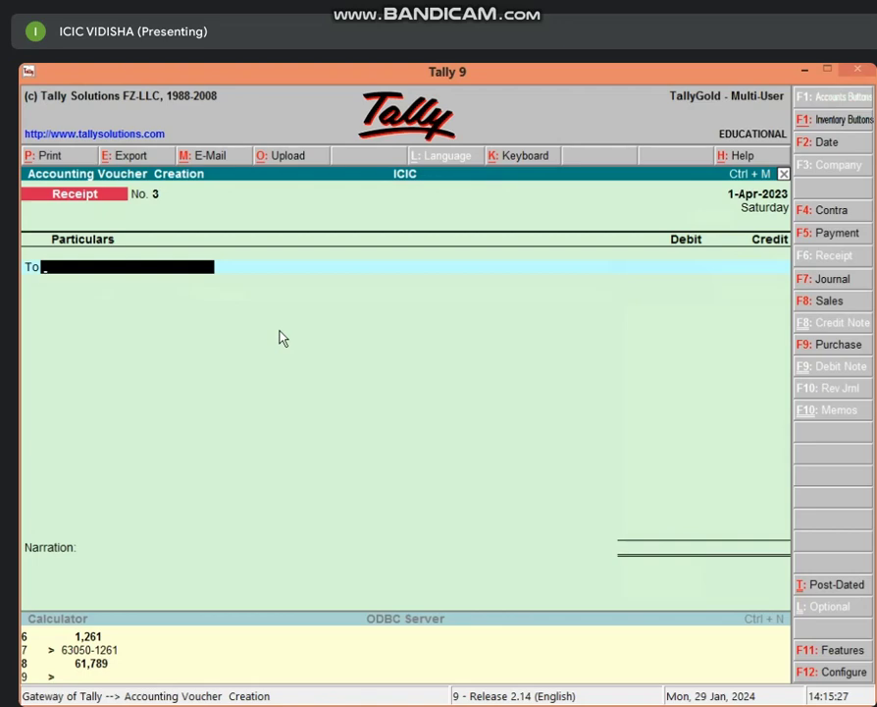
Step: Minimize Tally and refresh the desktop
click(803, 70)
right_click(363, 378)
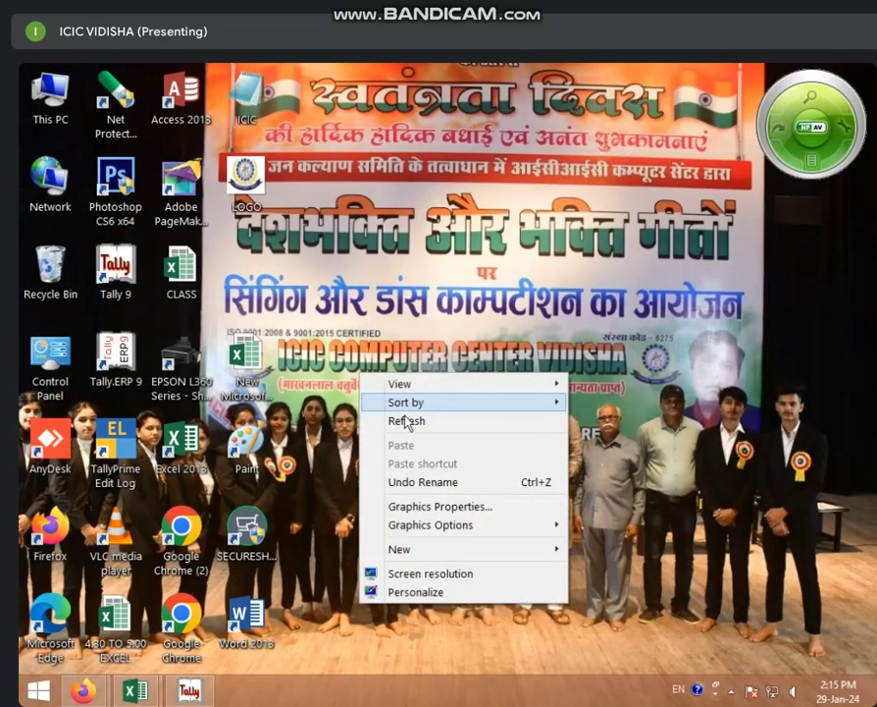
click(430, 393)
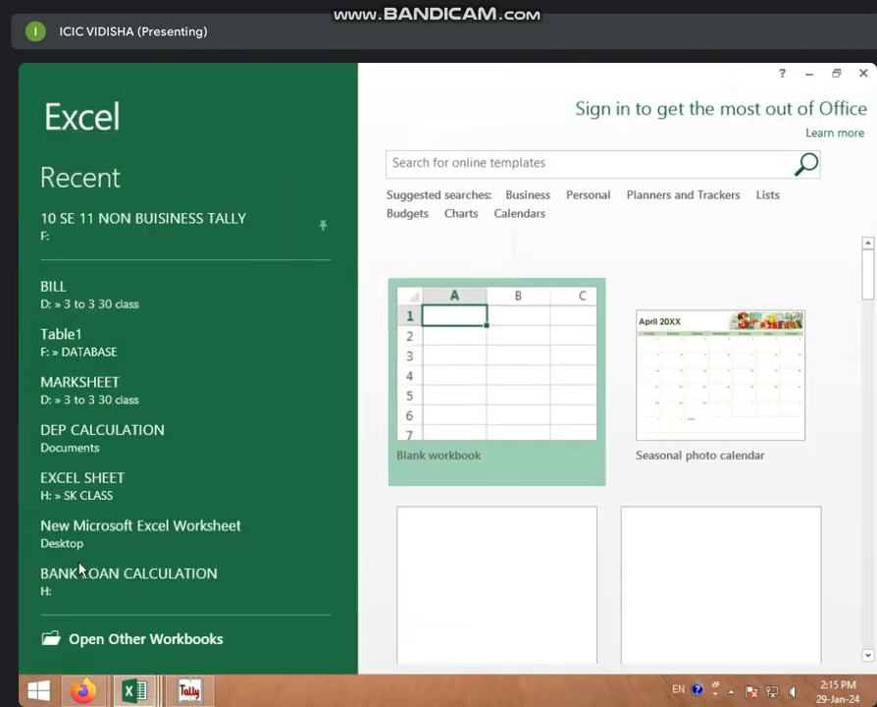
Step: Open the DEP CALCULATION workbook in Excel and select its calculated values in B2:D11
click(116, 639)
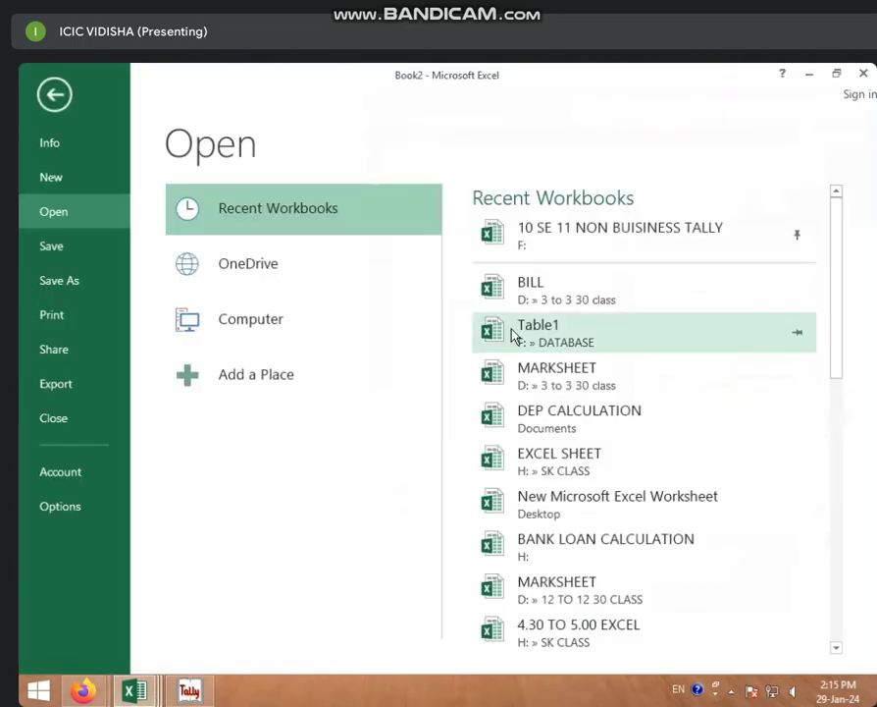
scroll(560, 378, down, 1)
click(559, 389)
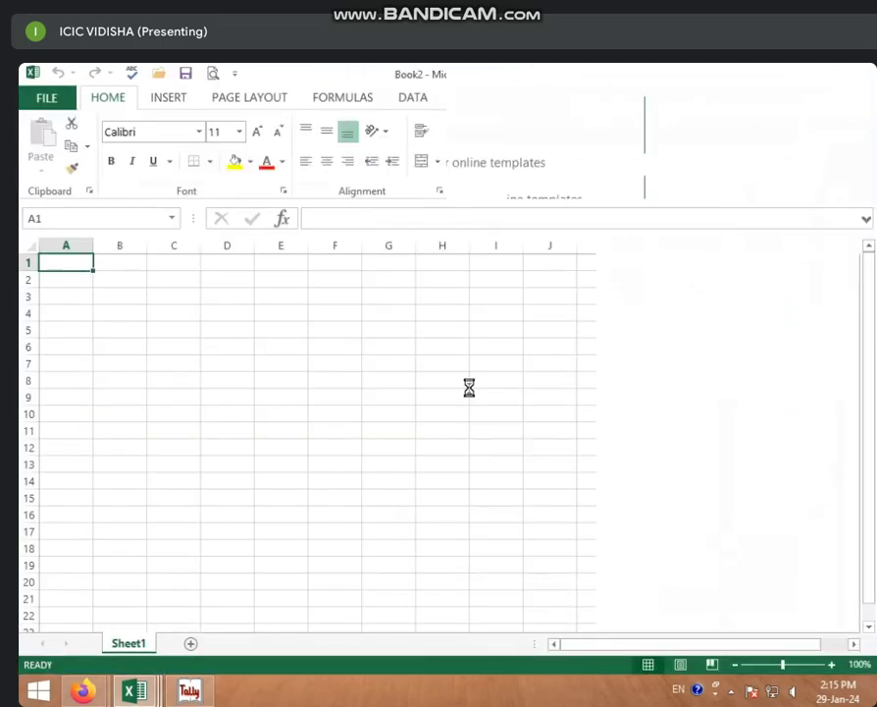
click(435, 563)
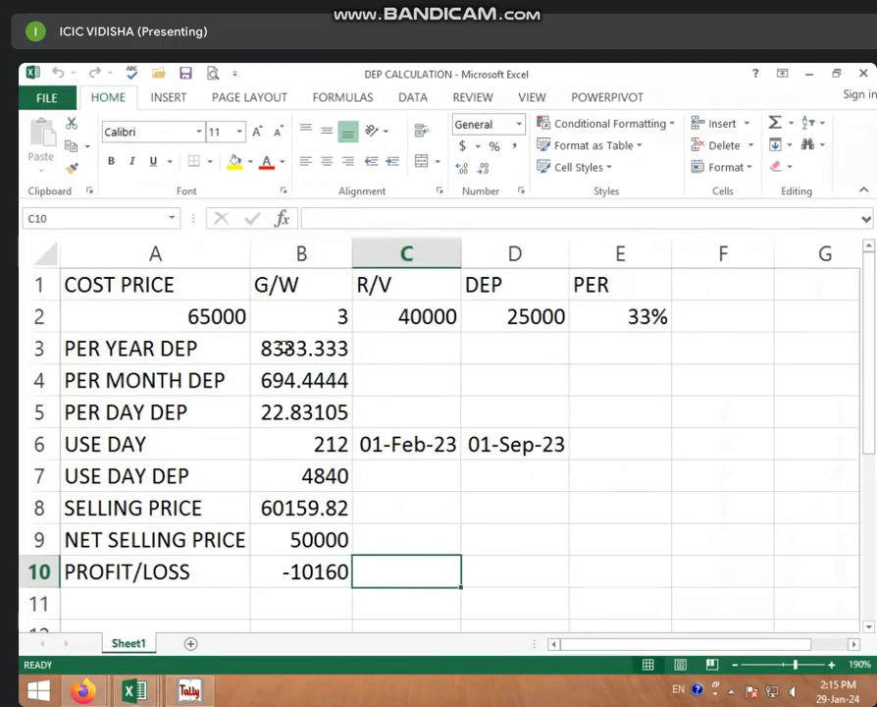
click(222, 316)
drag(294, 318, 562, 584)
Step: Clear the old figures, put a PER header in B1 and cost 60000 in A2
key(Delete)
drag(314, 286, 624, 338)
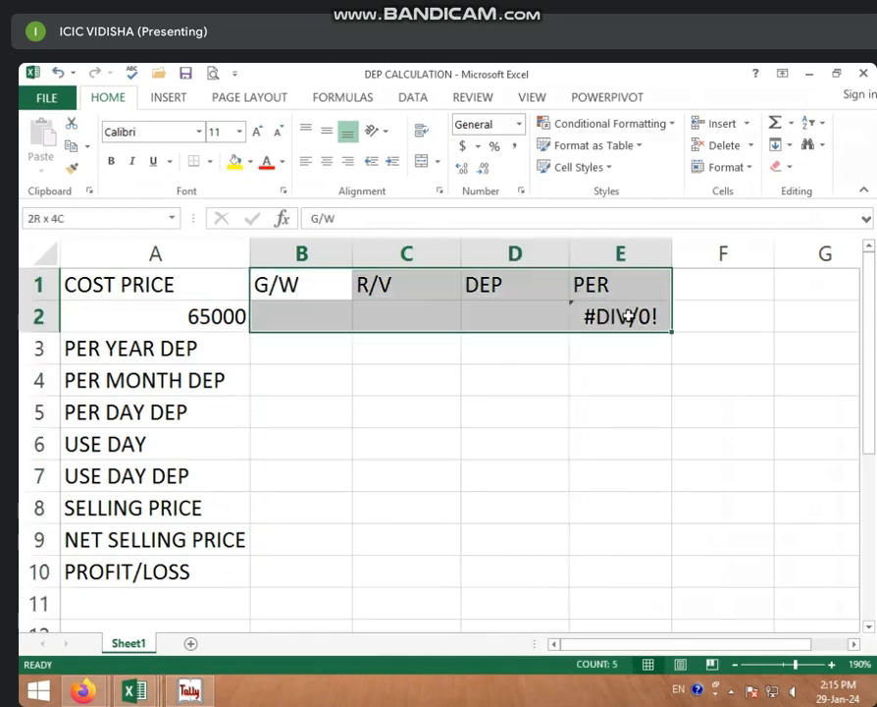
key(Delete)
click(316, 291)
text(P)
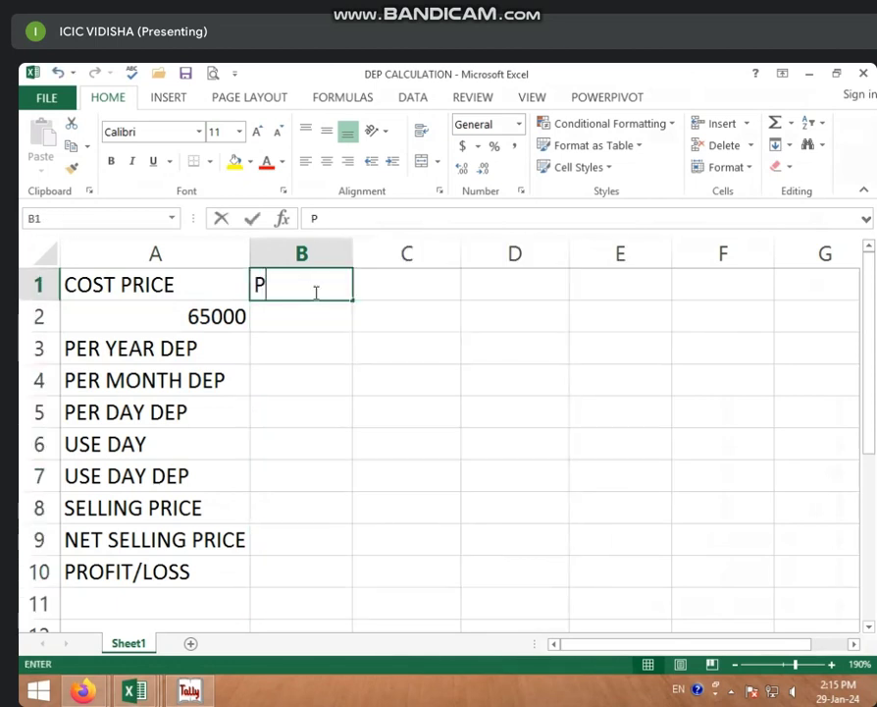
text(ER)
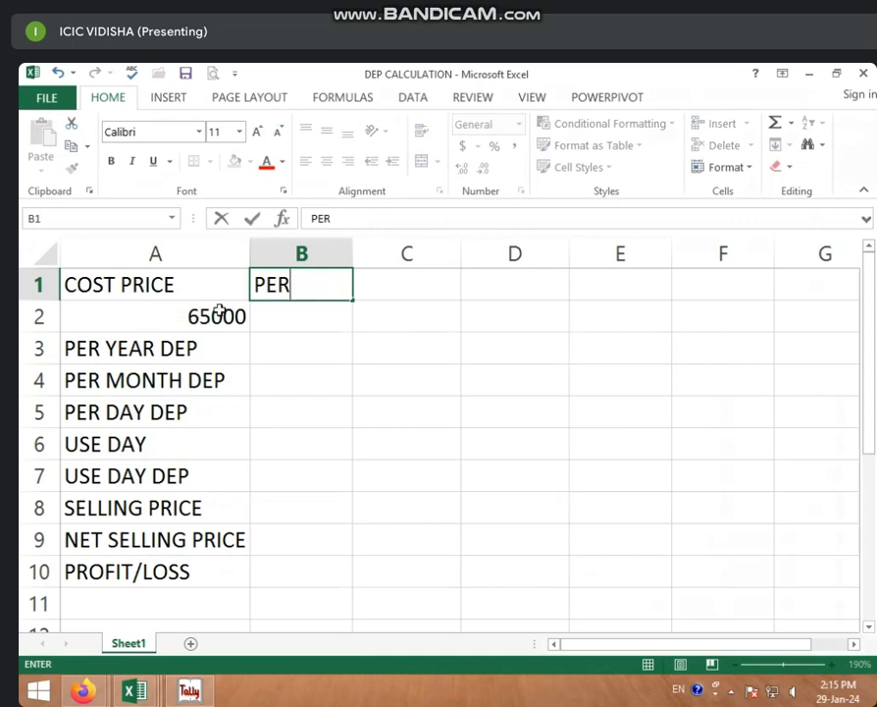
click(220, 311)
text(60000)
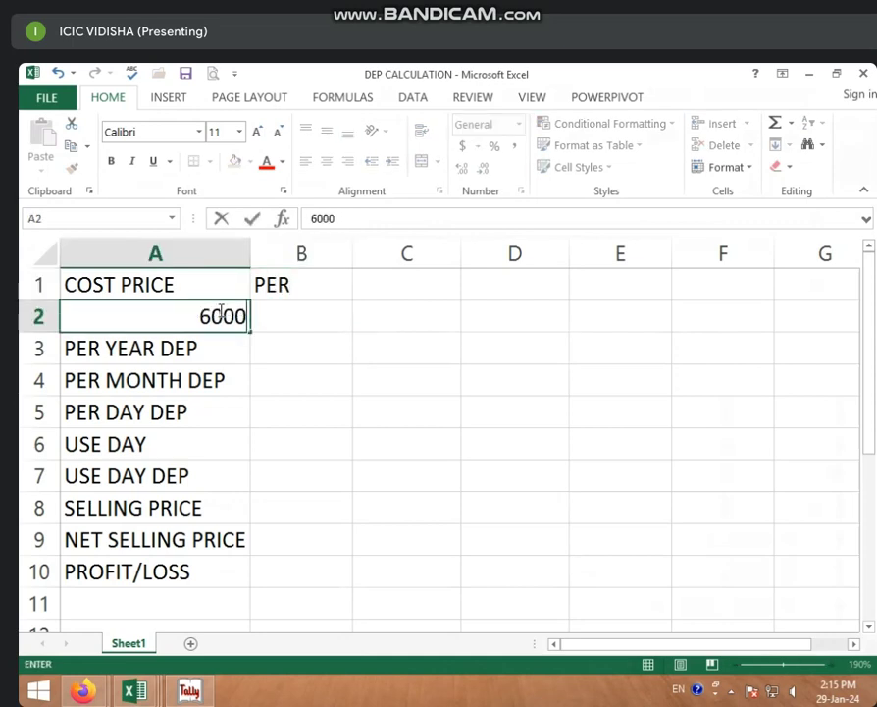
click(298, 324)
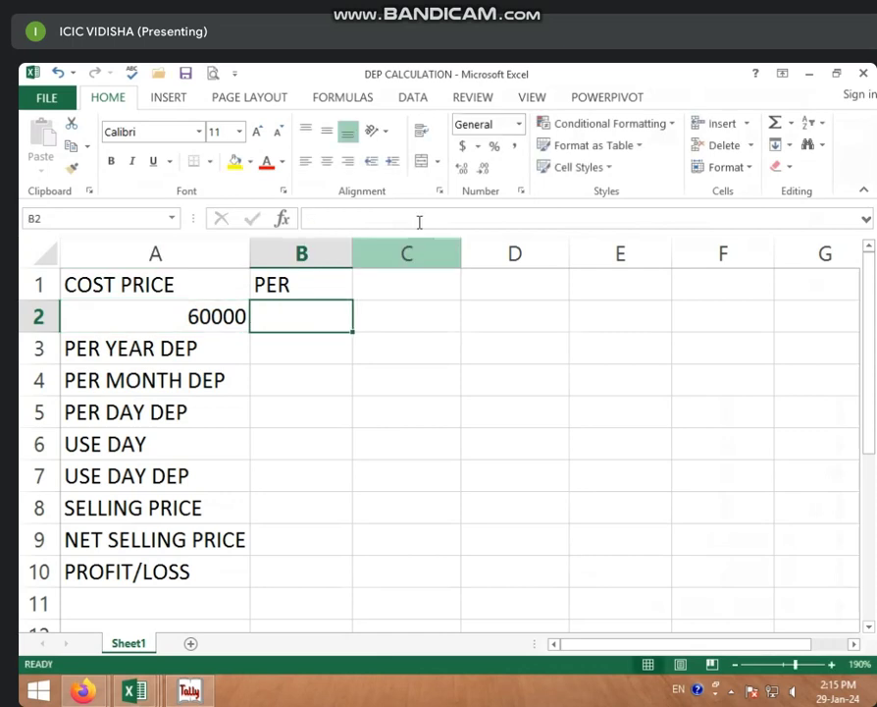
Step: Enter a 20% rate in B2 and yearly depreciation =A2*B2 (12000) in B3
click(495, 147)
text(20)
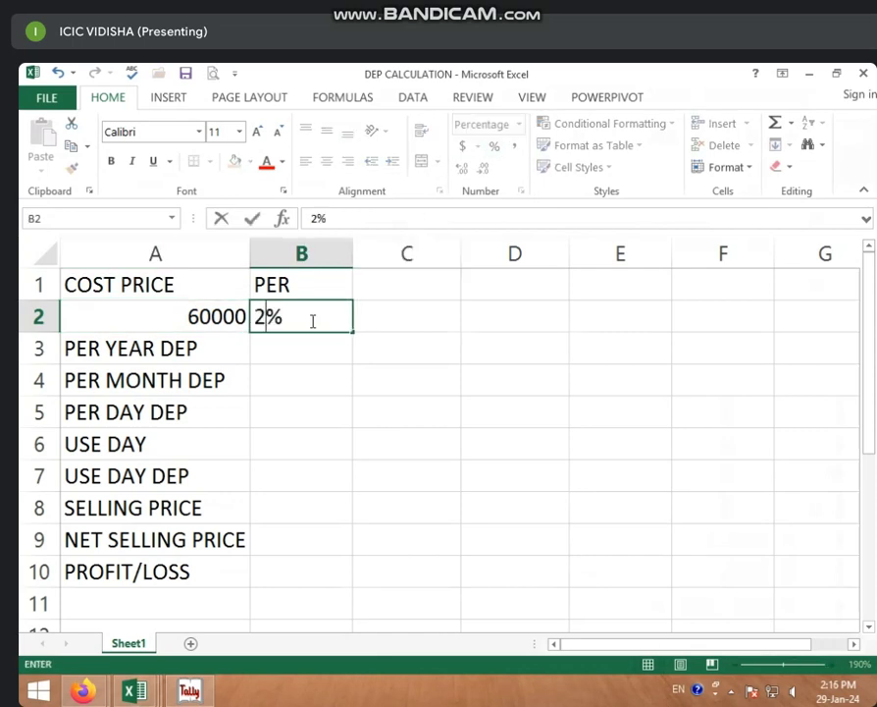
click(304, 343)
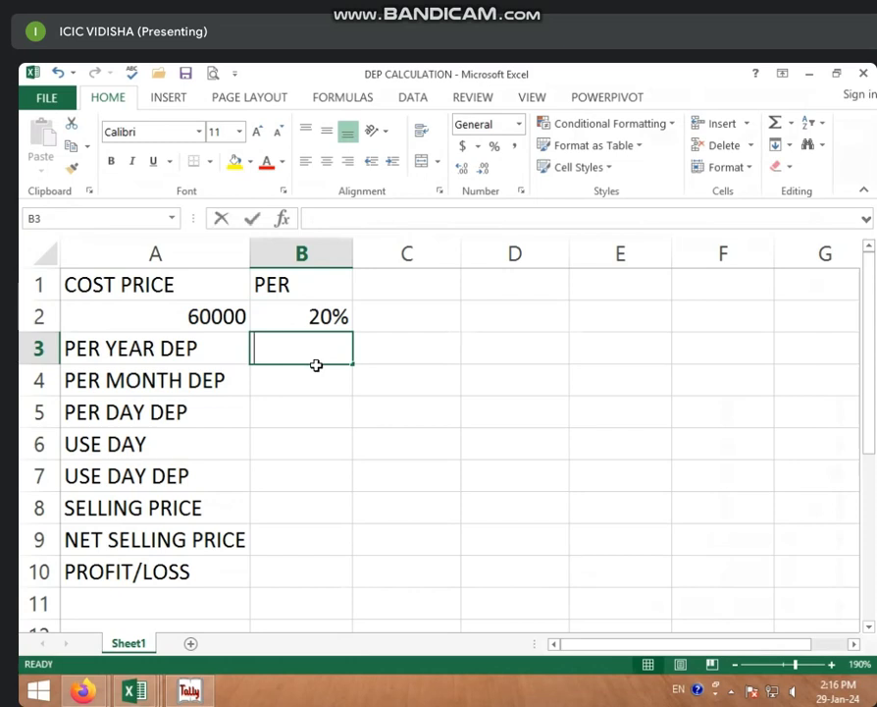
text(=)
click(159, 316)
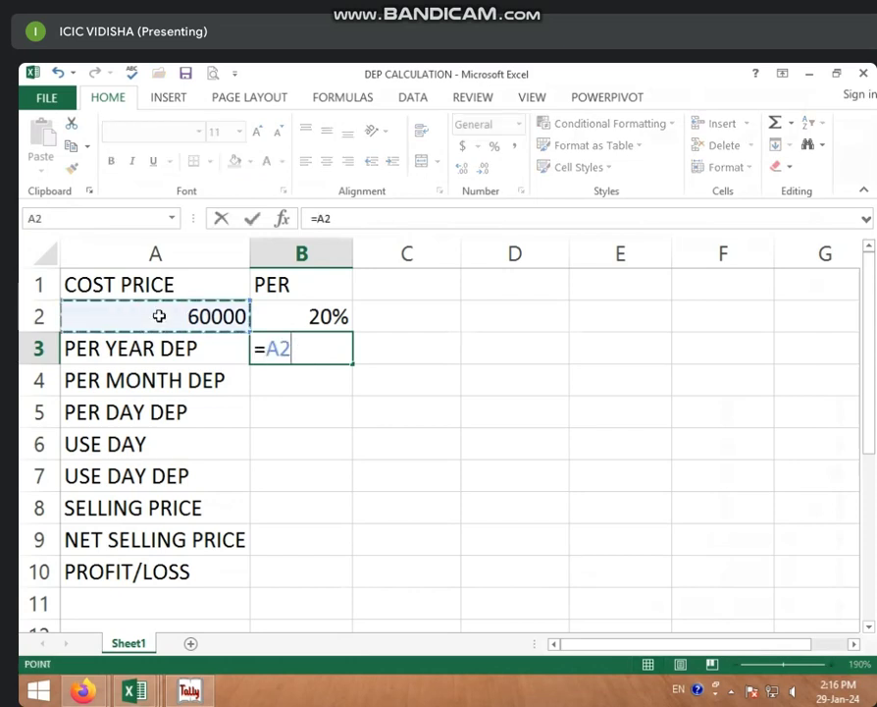
text(*)
click(268, 319)
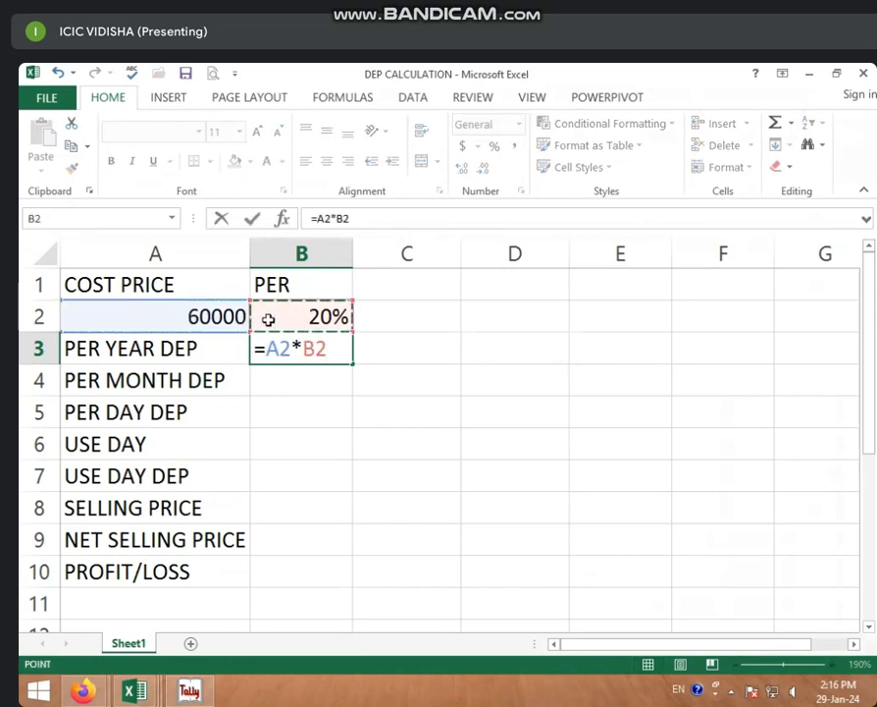
key(Return)
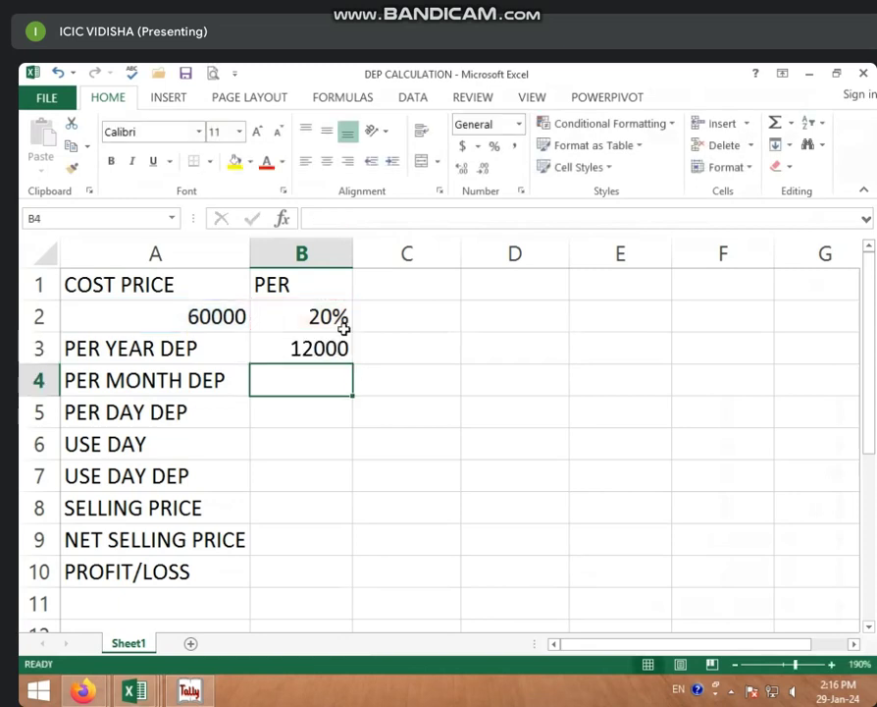
Step: Widen column B, rename B1 to RATE OF DEP, and compute monthly depreciation =B3/12 (1000)
drag(355, 251, 404, 252)
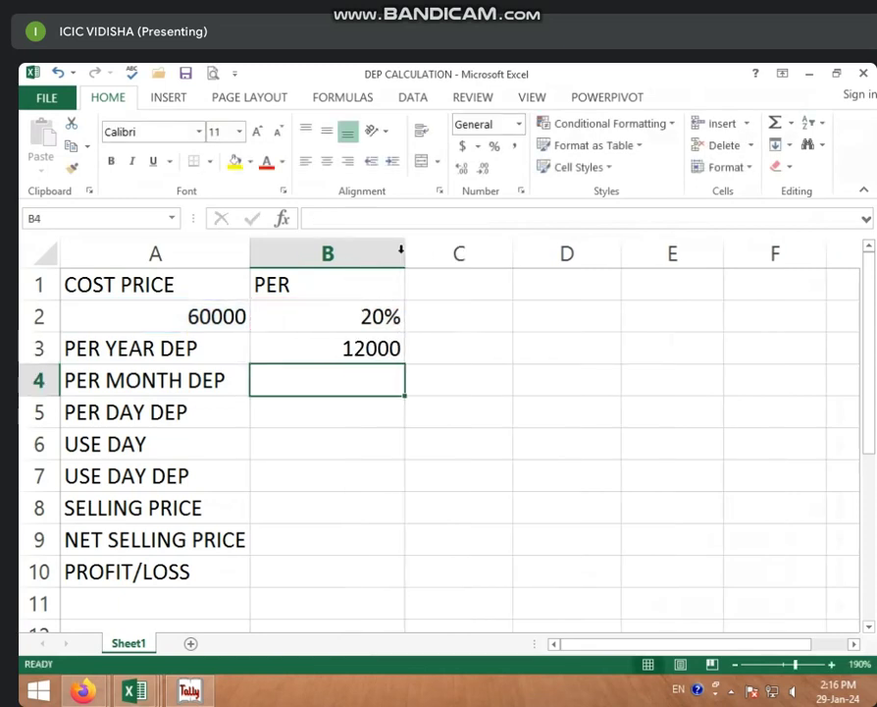
click(333, 284)
text(RAT)
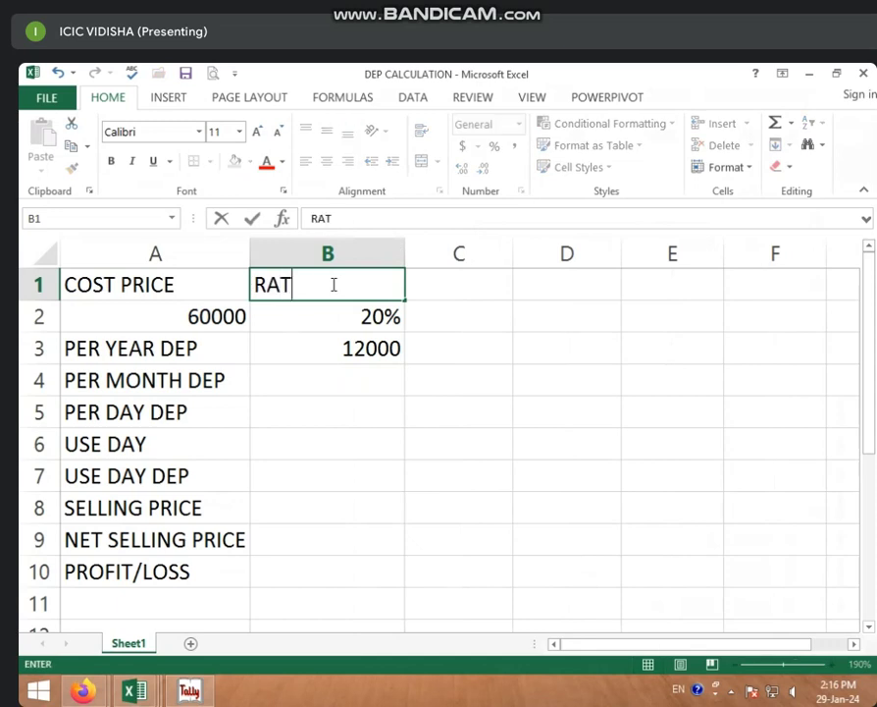
text(E OF)
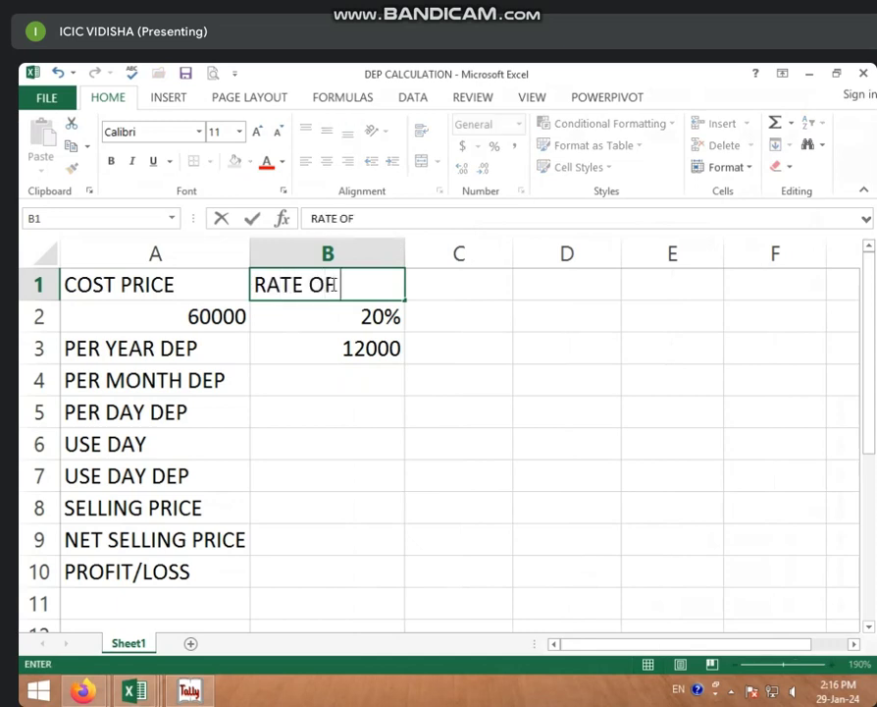
text( DEP)
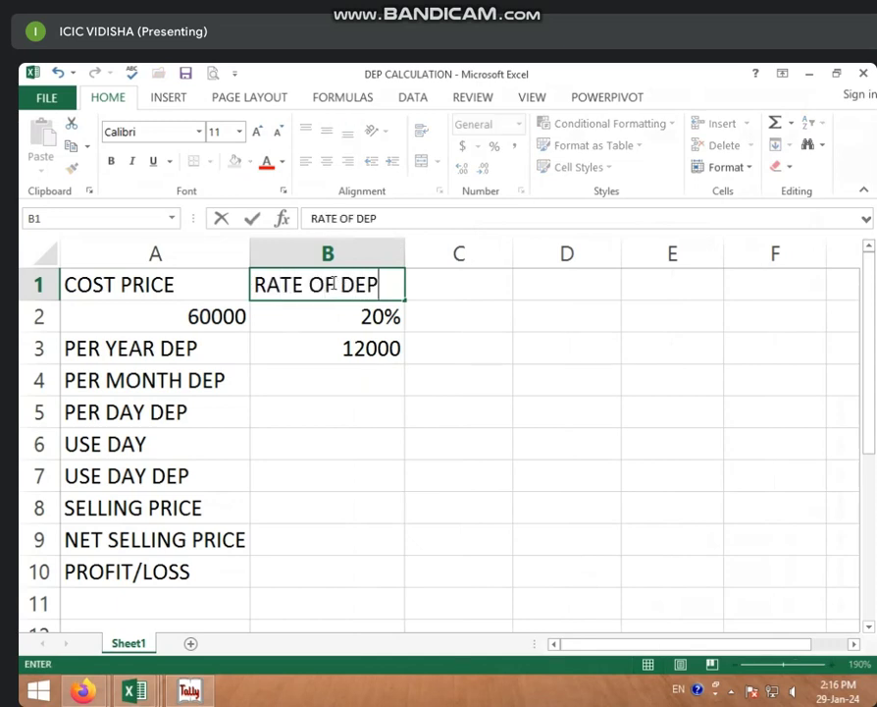
click(345, 371)
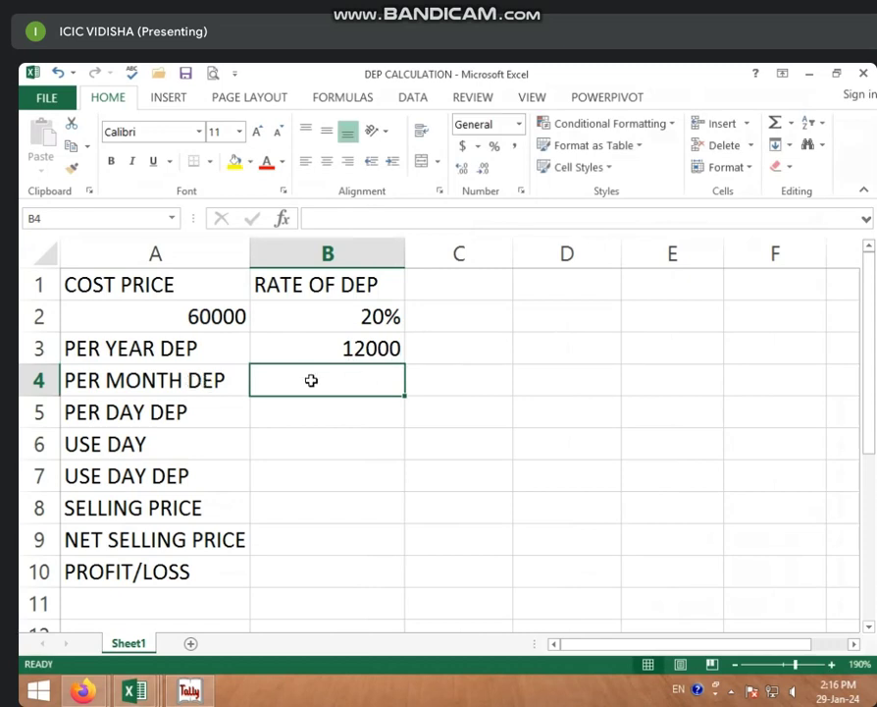
text(=)
click(350, 346)
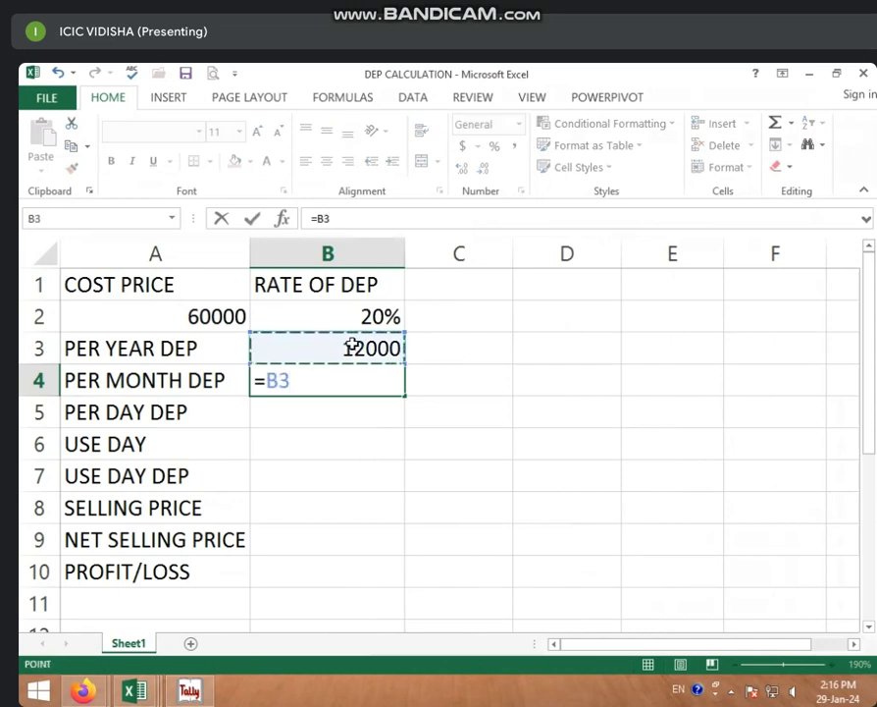
text(/12)
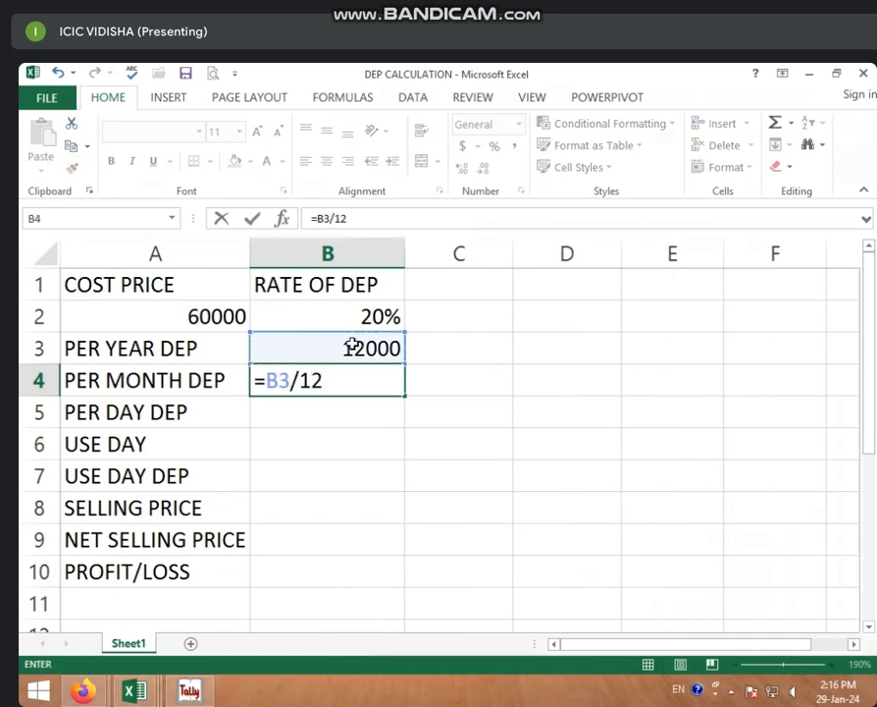
key(Return)
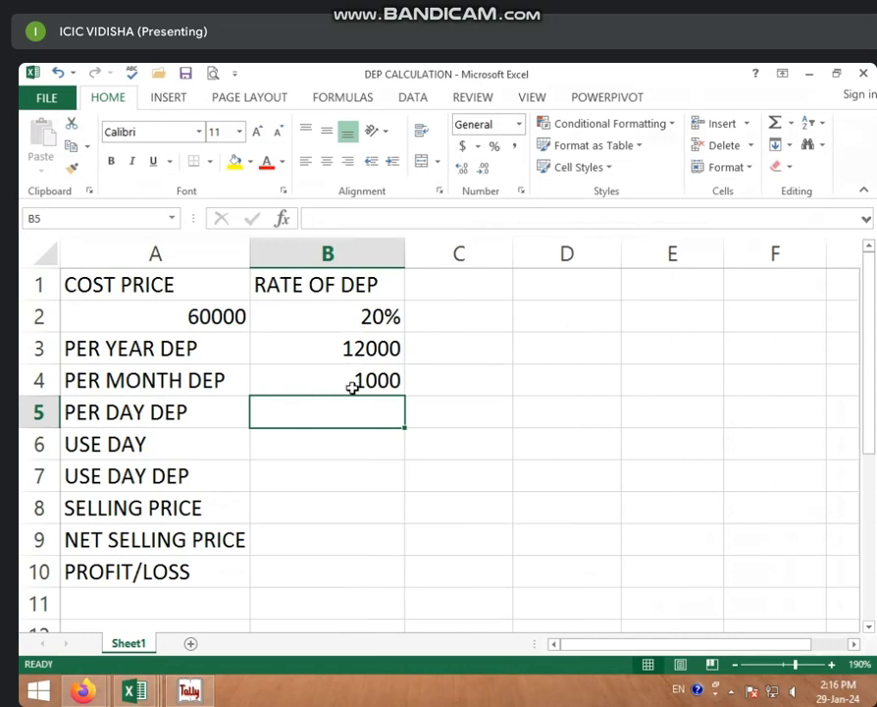
click(355, 387)
Step: Compute per-day depreciation =B3/365 in B5, reducing decimals to show 33
click(312, 414)
text(=)
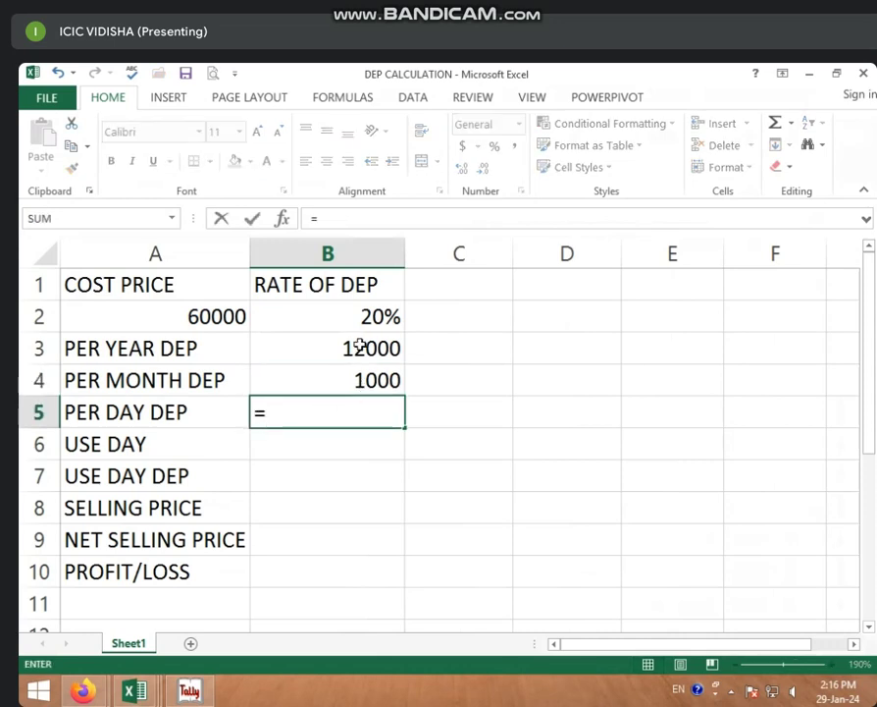
click(360, 346)
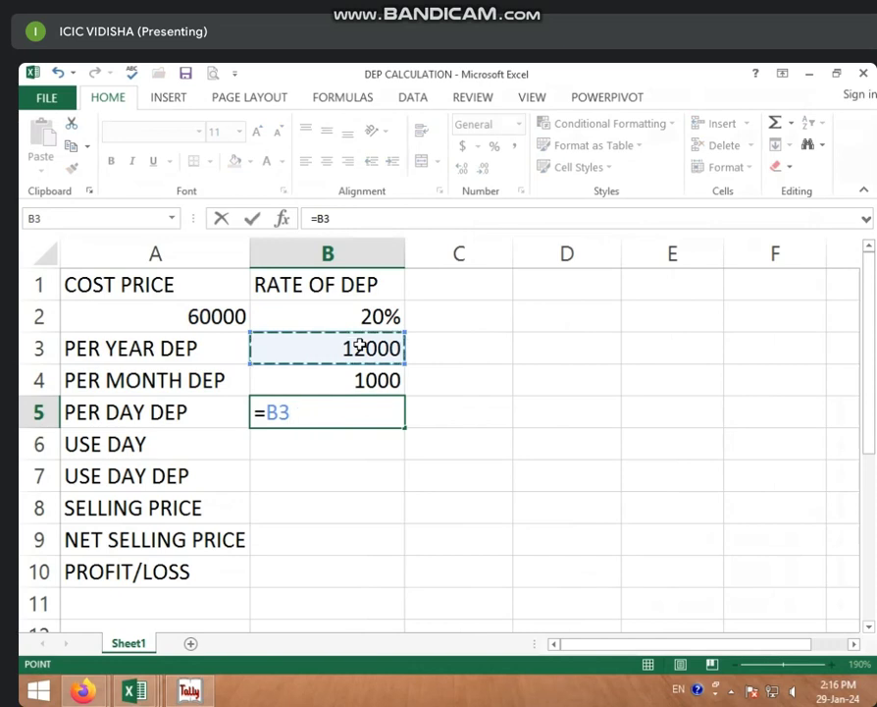
text(/365)
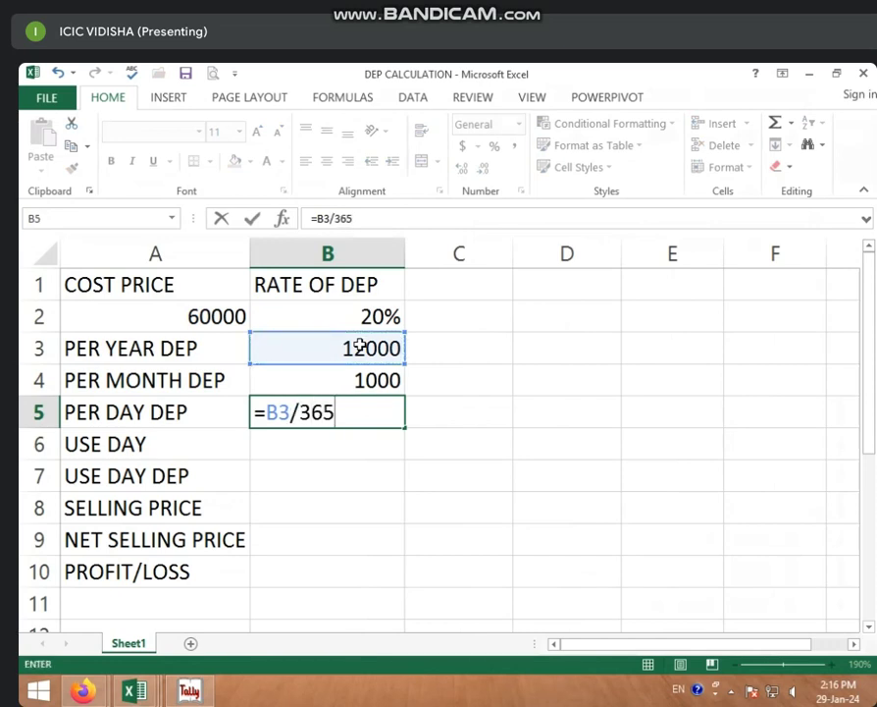
key(Return)
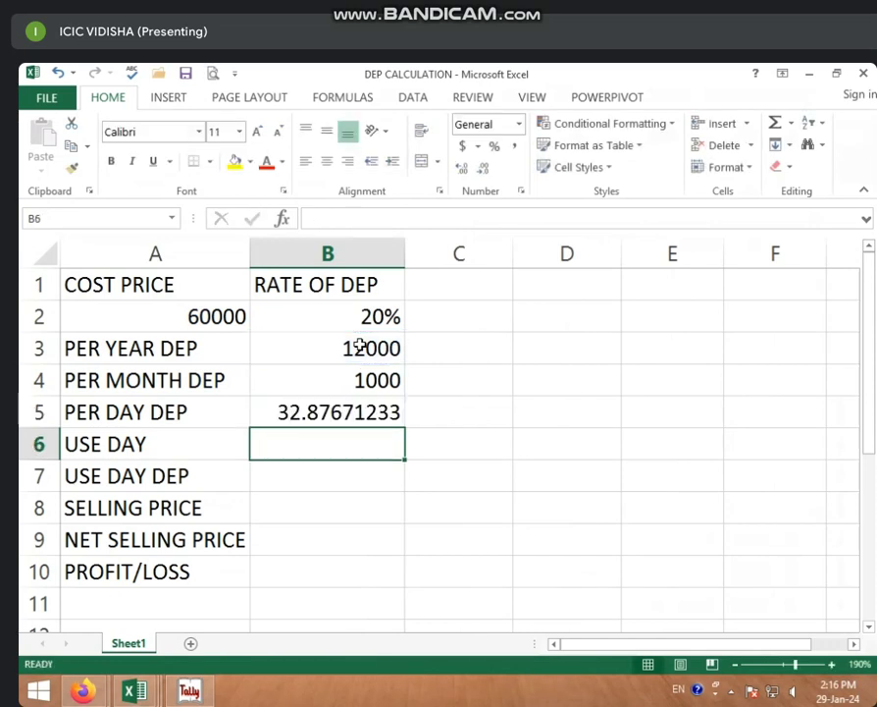
click(289, 414)
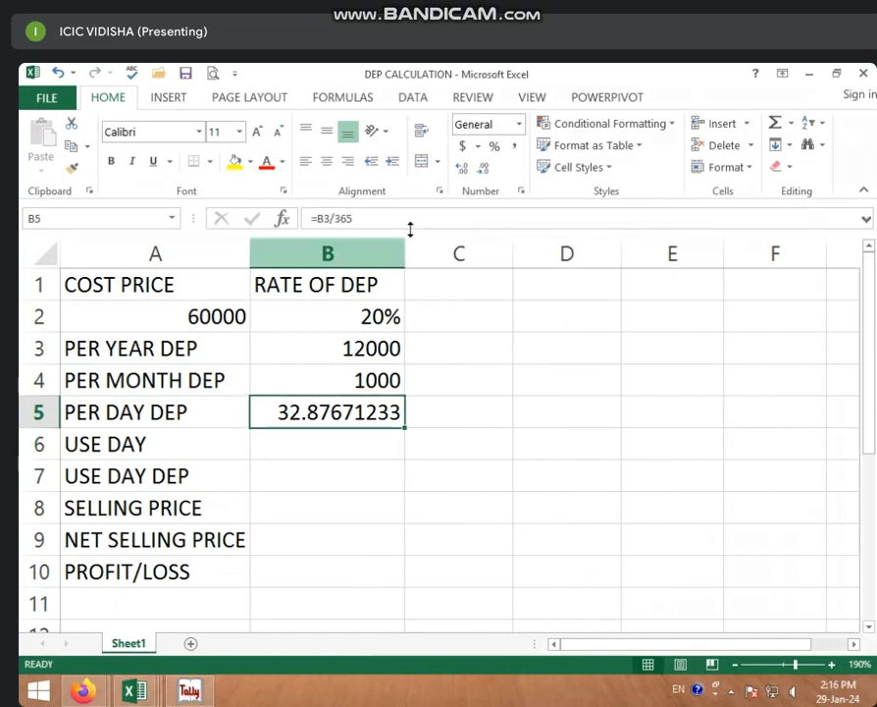
click(484, 168)
click(484, 169)
click(484, 169)
click(484, 169)
click(484, 169)
click(484, 169)
click(484, 169)
click(484, 169)
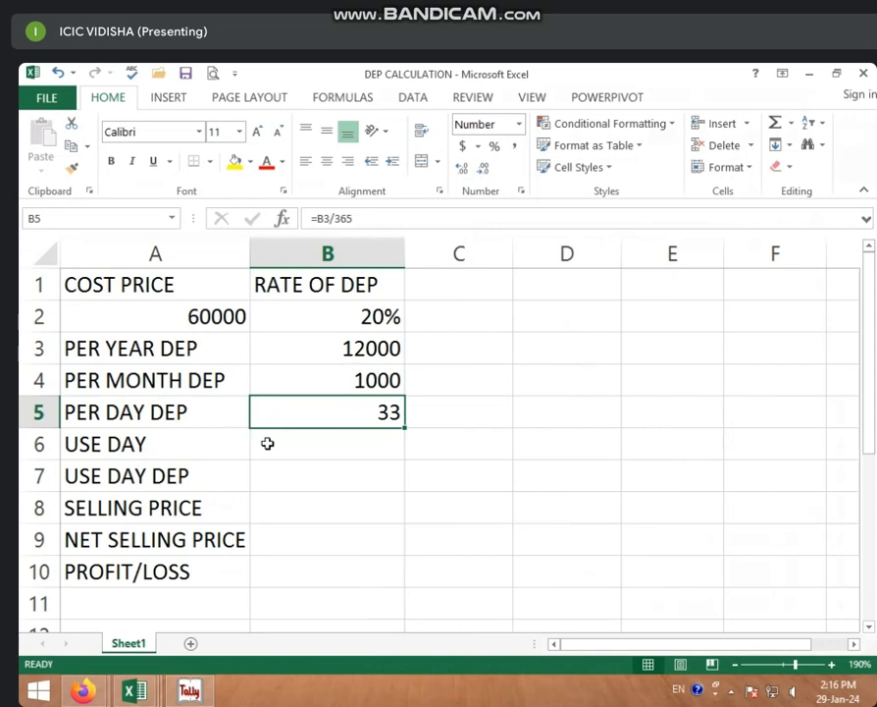
Step: Review the B3:B5 depreciation formulas, ending on the USE DAY row's C6 cell
click(281, 446)
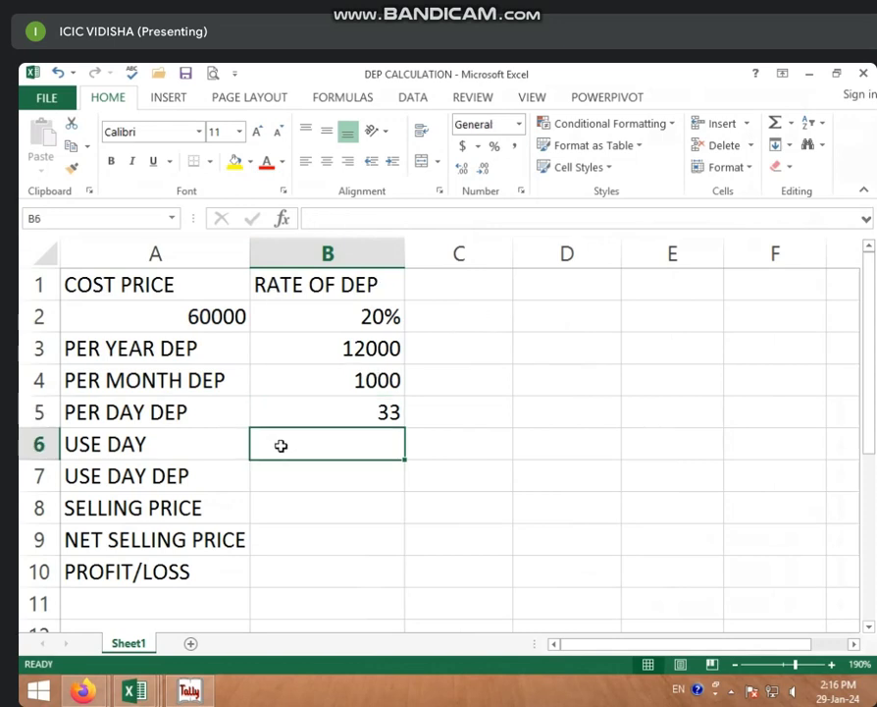
click(357, 407)
click(359, 380)
click(363, 357)
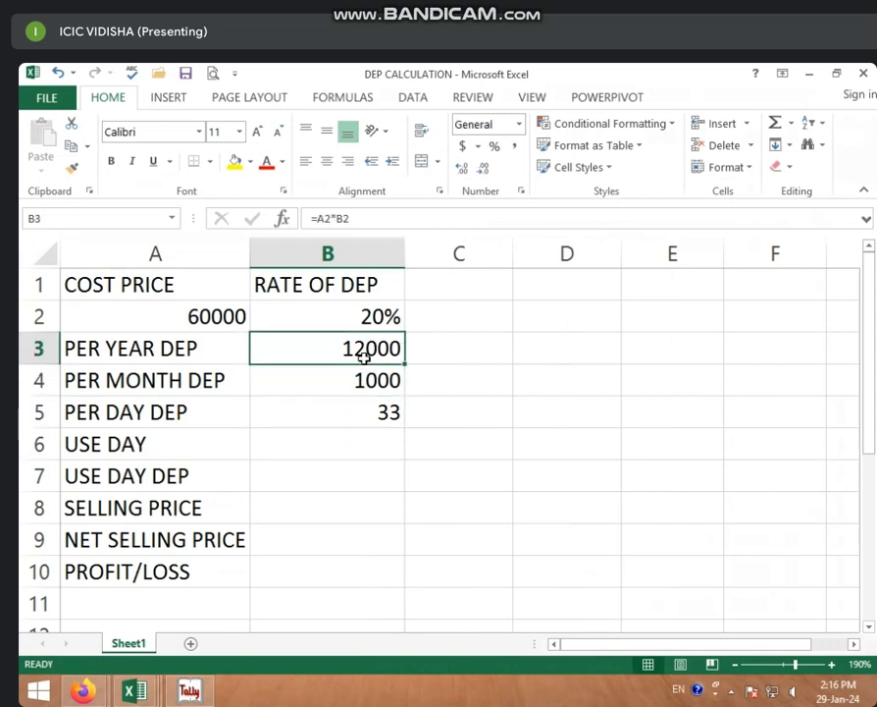
click(364, 447)
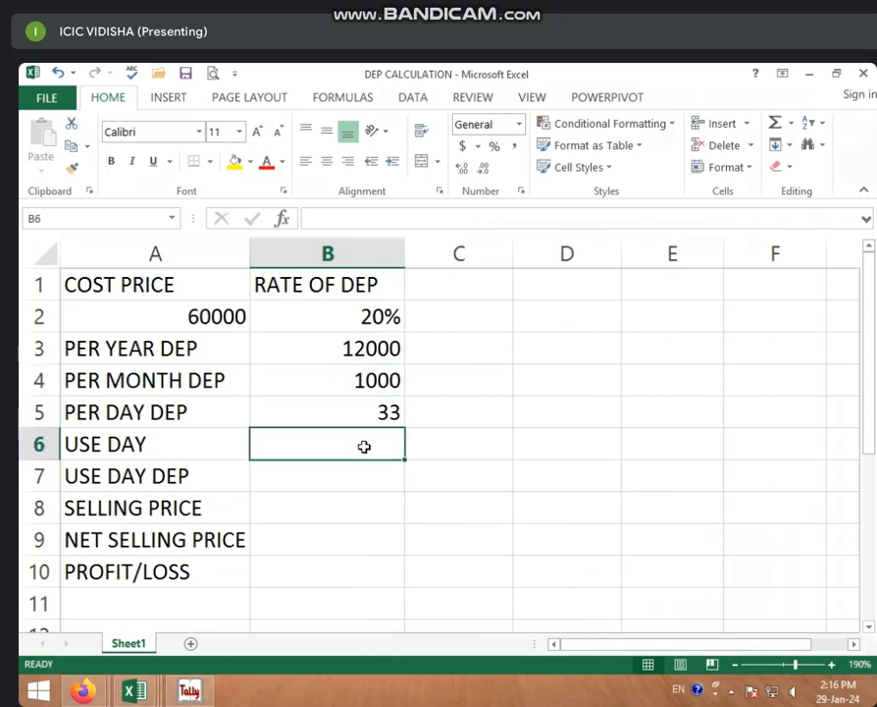
click(458, 437)
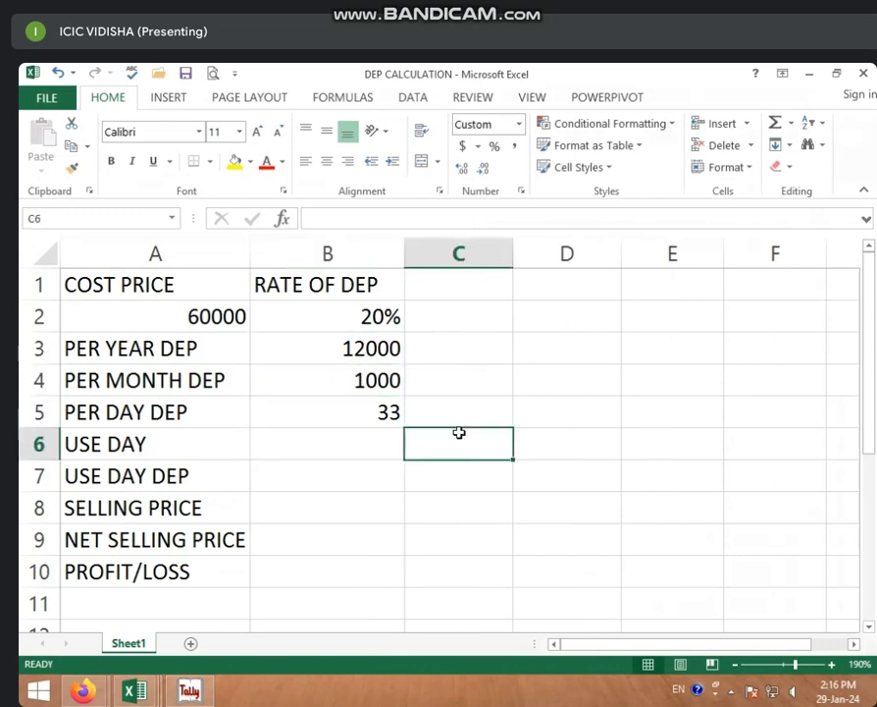
Step: Enter dates 1 FEB 2023 and 1 OCT 2023 in C6:D6, then compute =D6-C6 (242) in B6
text(I)
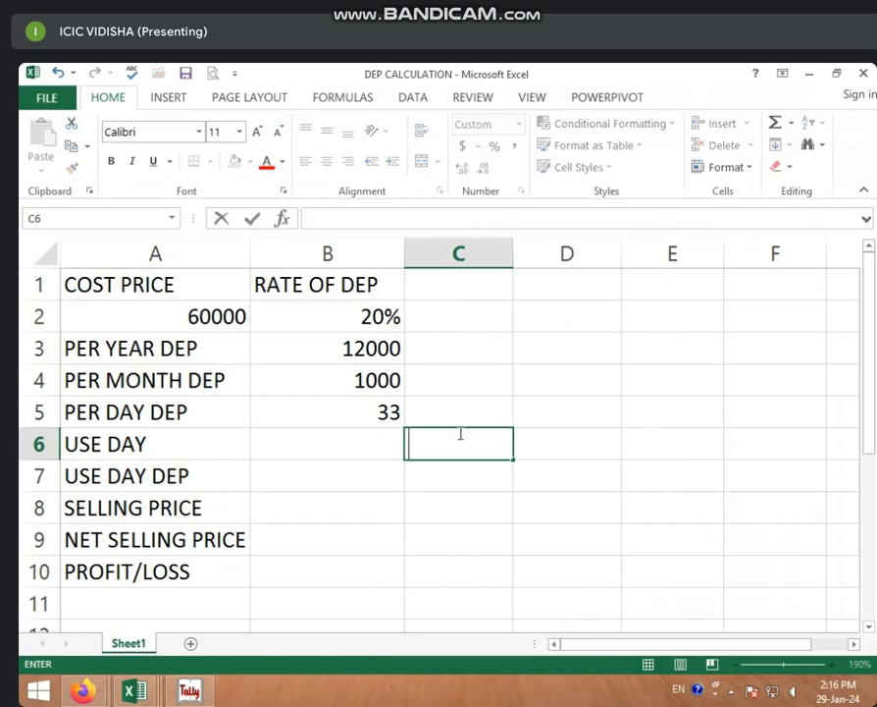
text( FE)
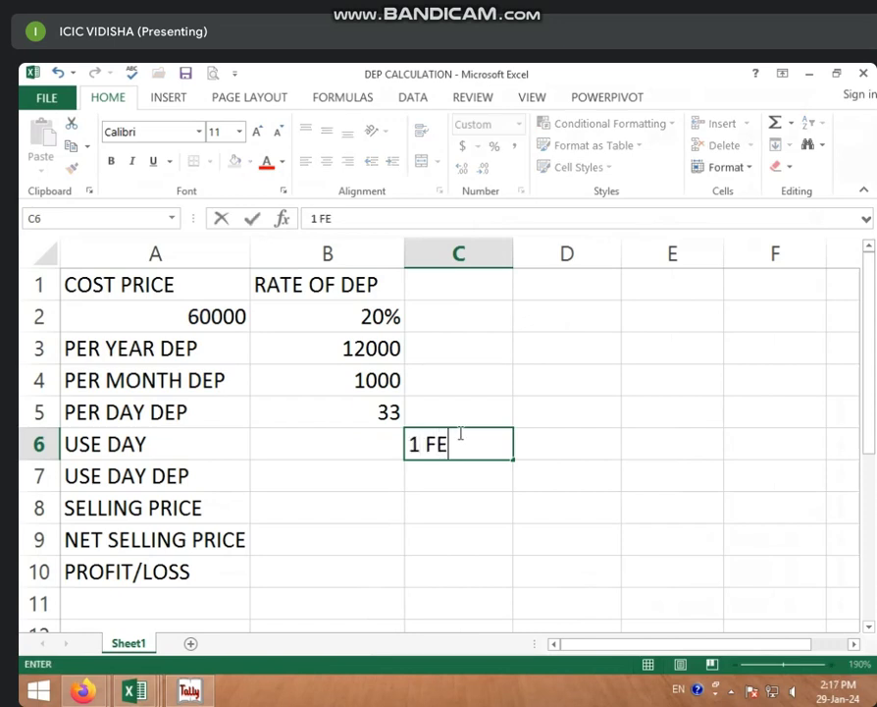
text(B 2023)
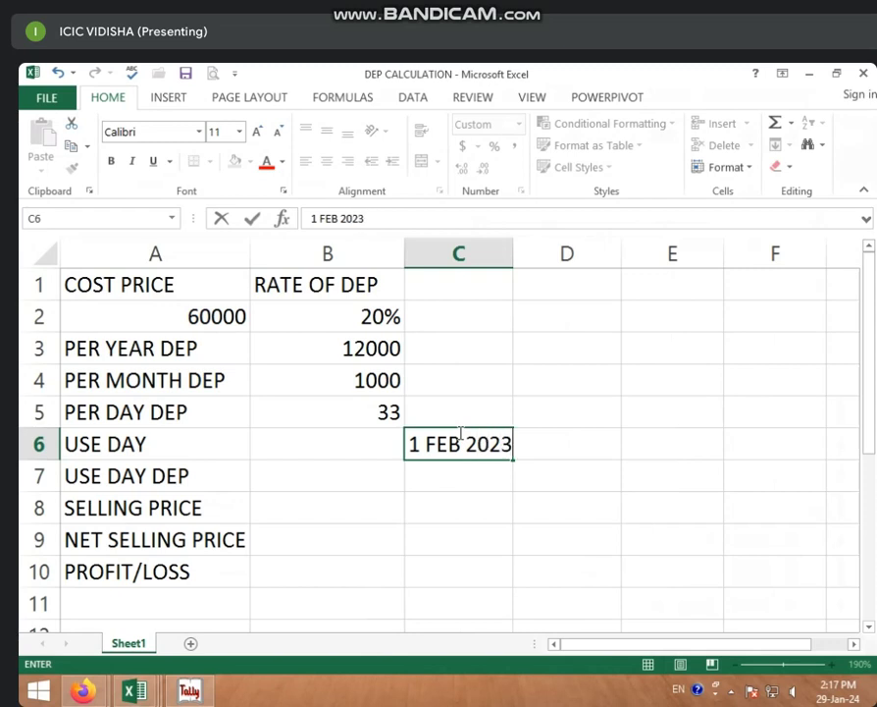
key(Tab)
text(1 O)
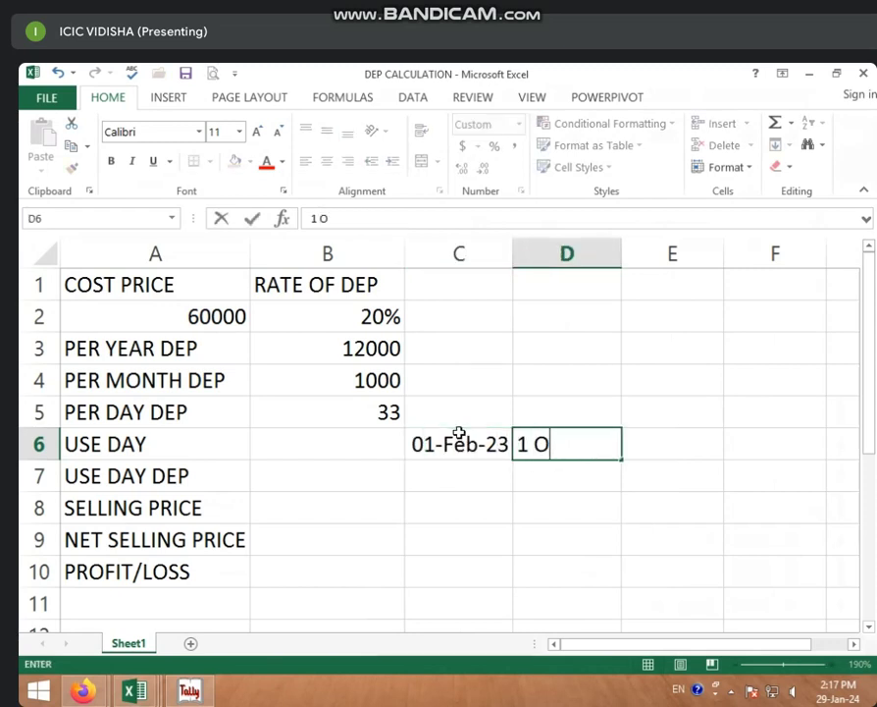
text(CT 2023)
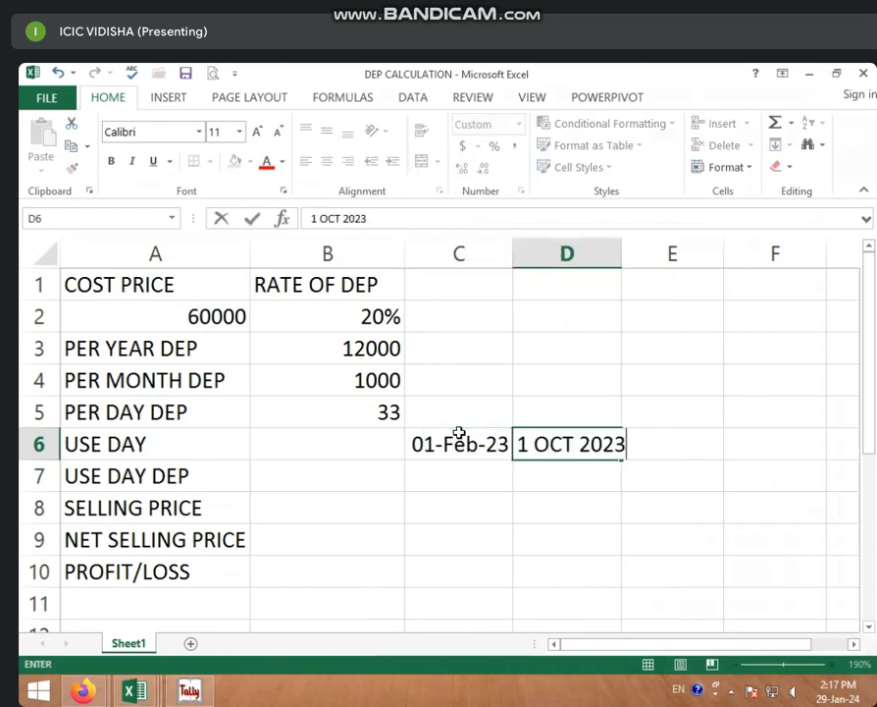
click(336, 440)
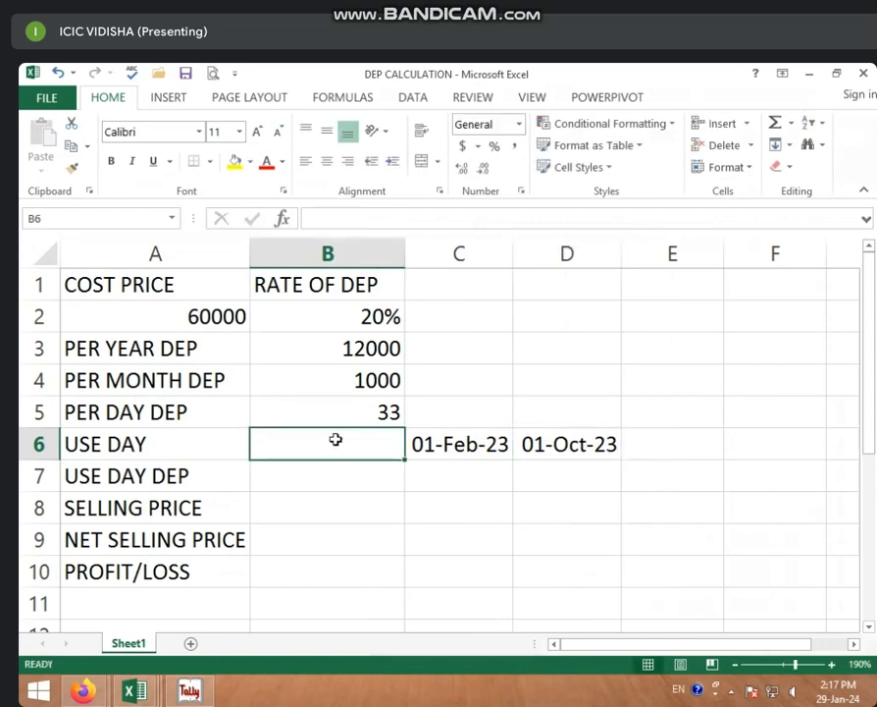
text(=)
click(565, 444)
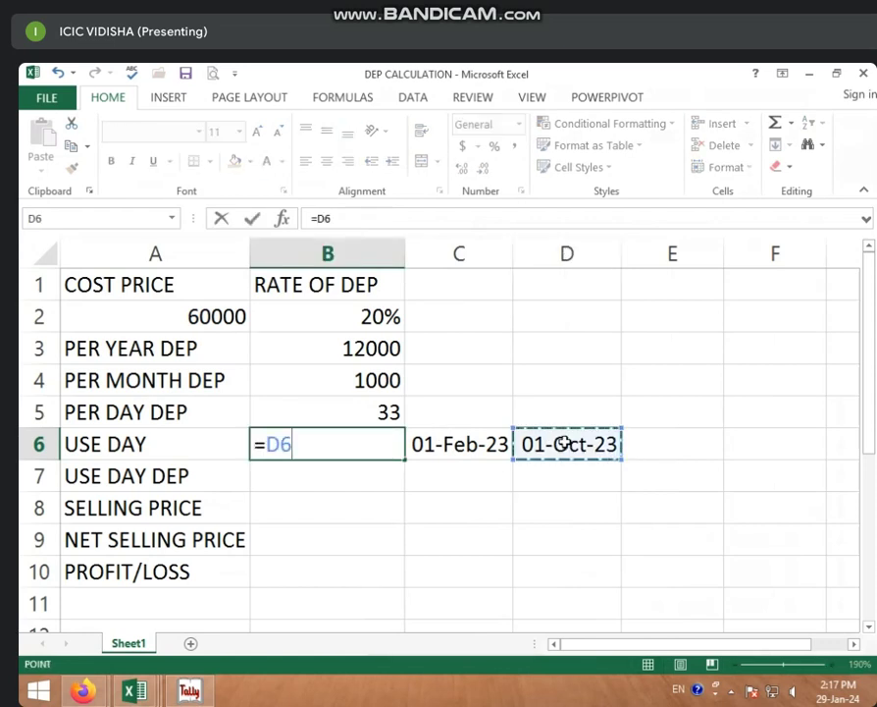
text(-)
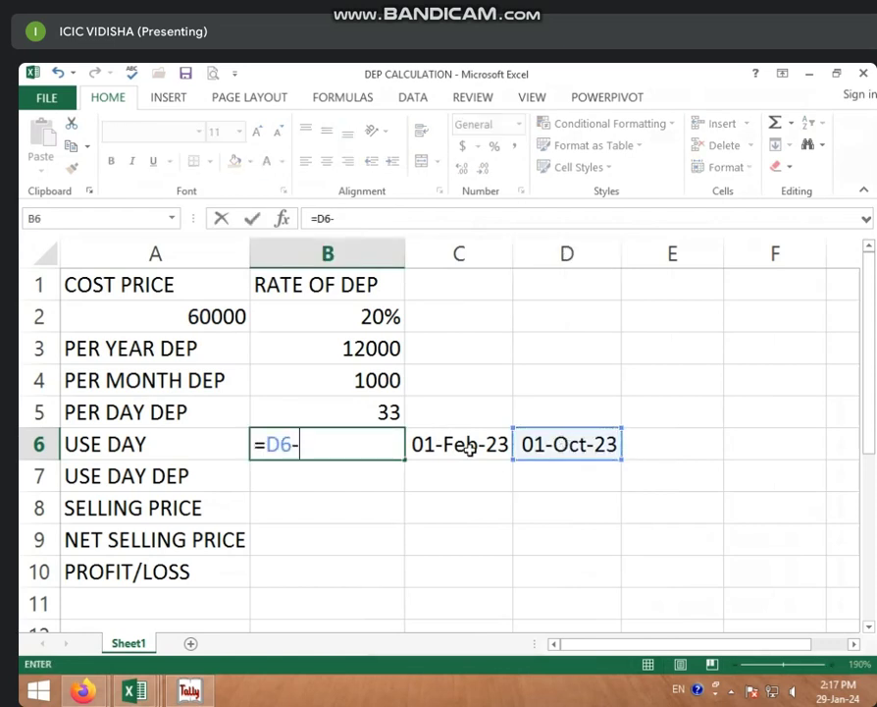
click(461, 446)
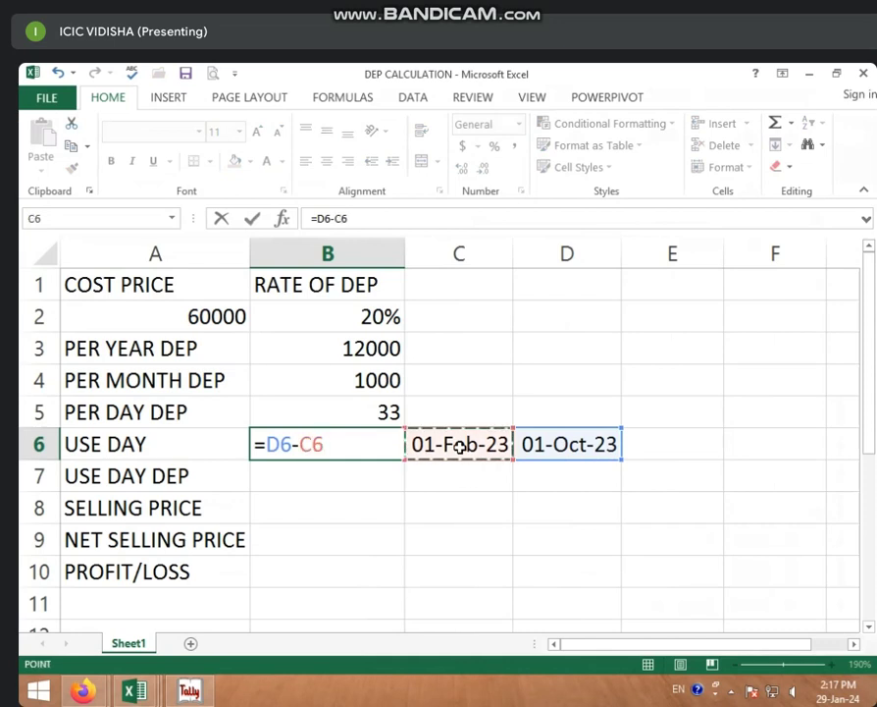
key(Return)
Step: Review the per-day and days-used formulas, ending on USE DAY DEP cell B7
click(333, 448)
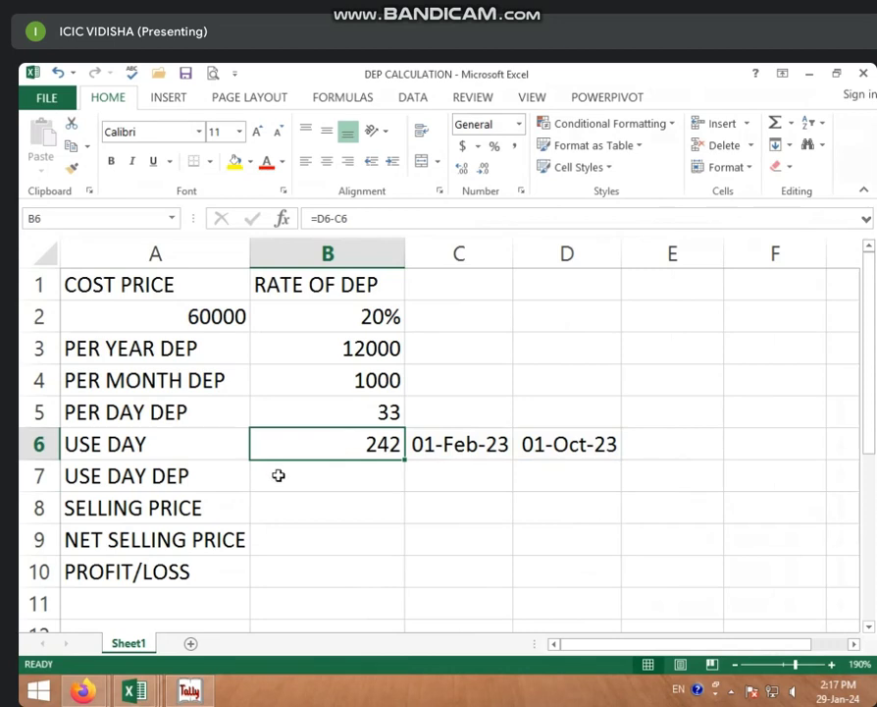
click(279, 475)
click(283, 409)
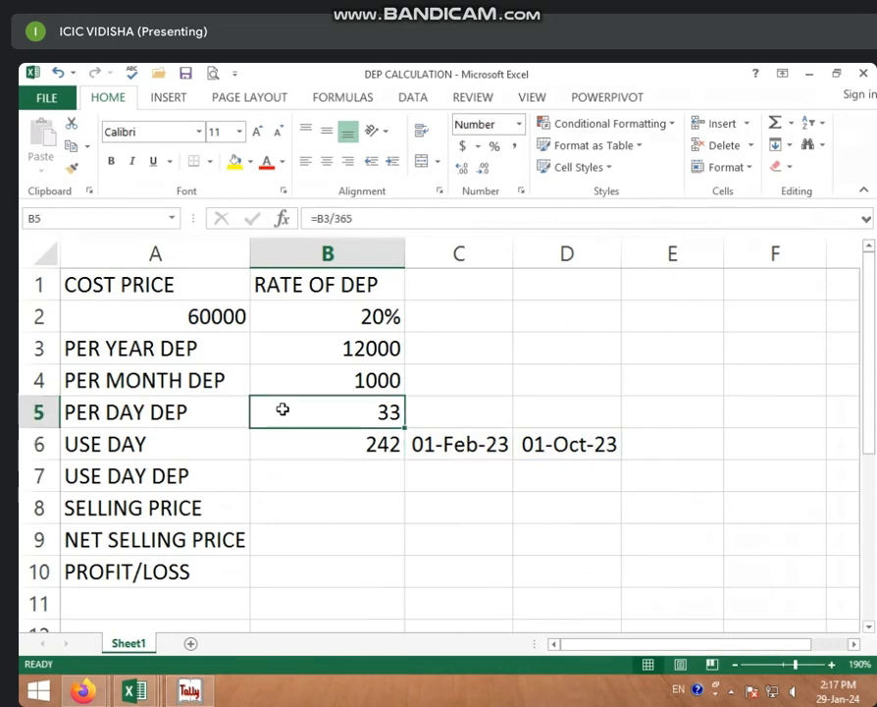
click(290, 444)
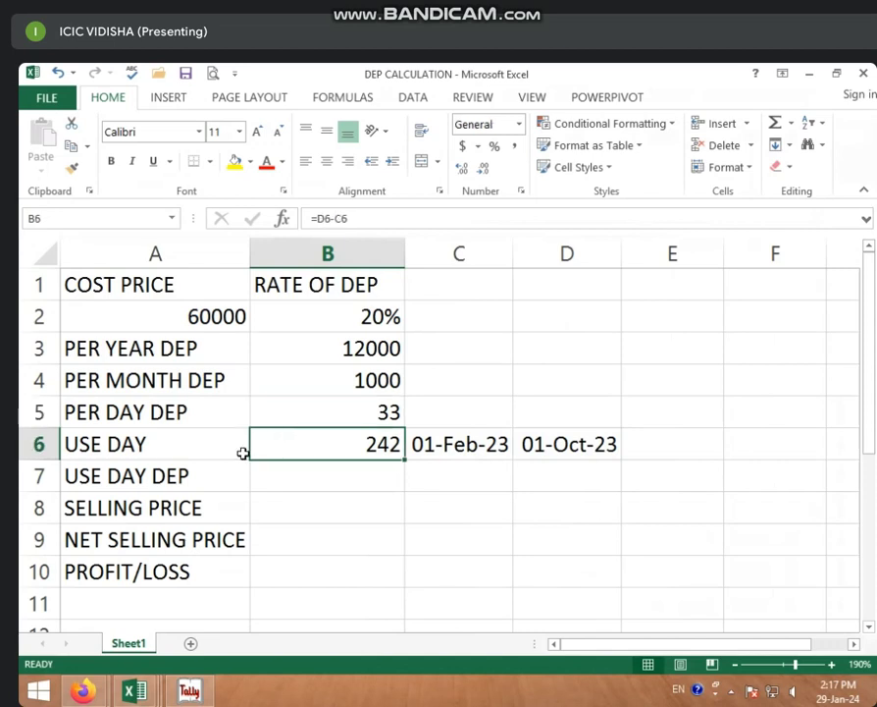
click(334, 477)
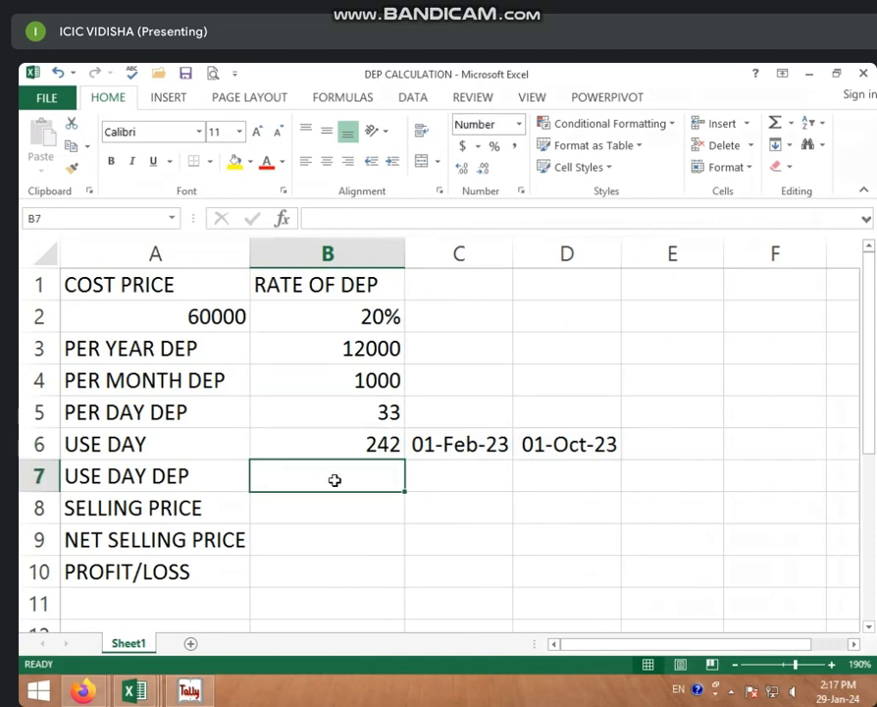
Step: Compute USE DAY DEP in B7 as =B6*B5, giving 7956
text(=)
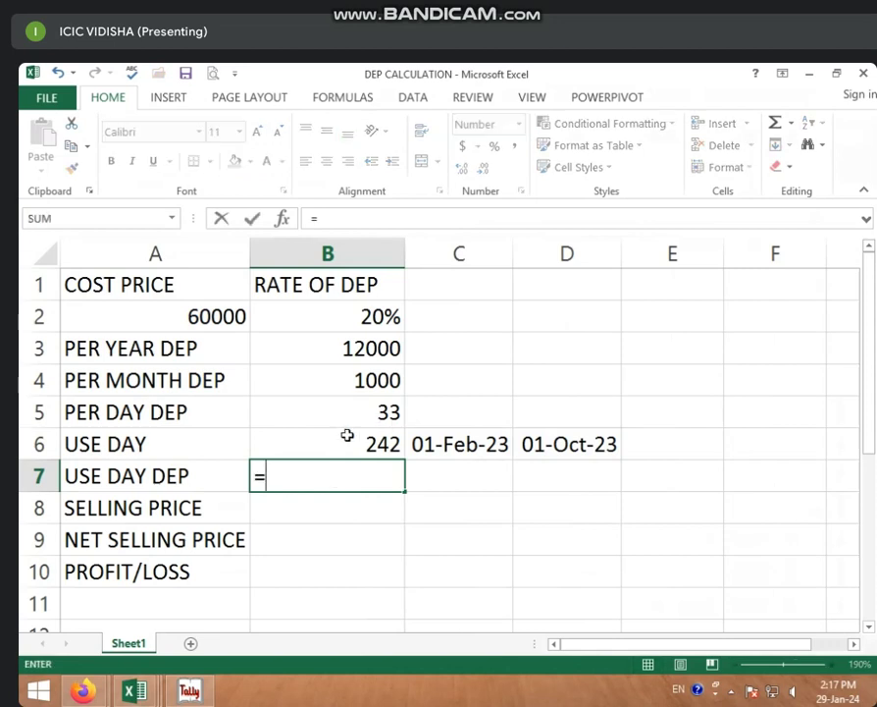
click(350, 441)
text(*)
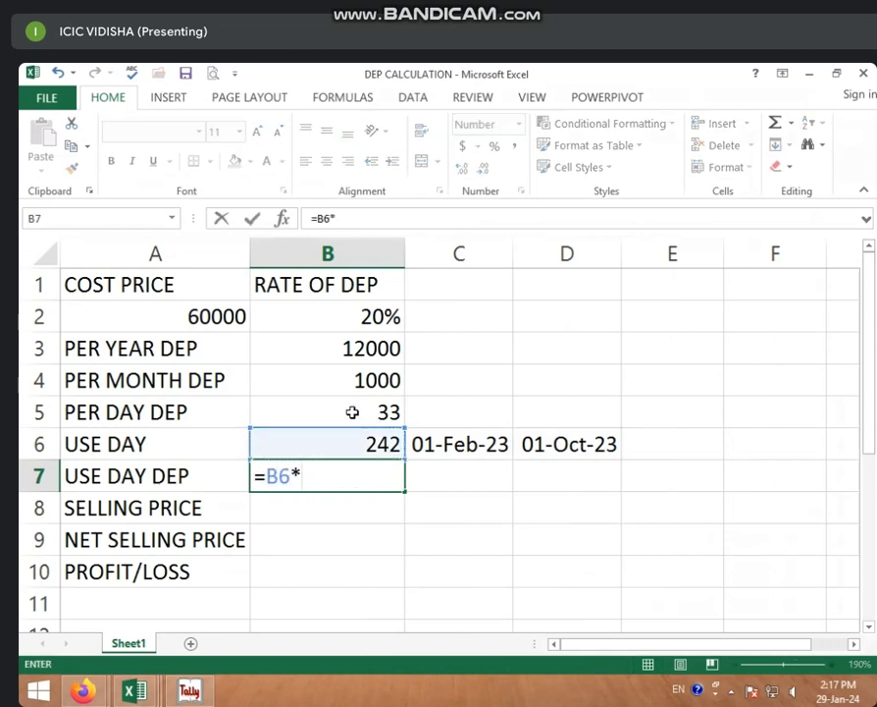
click(353, 413)
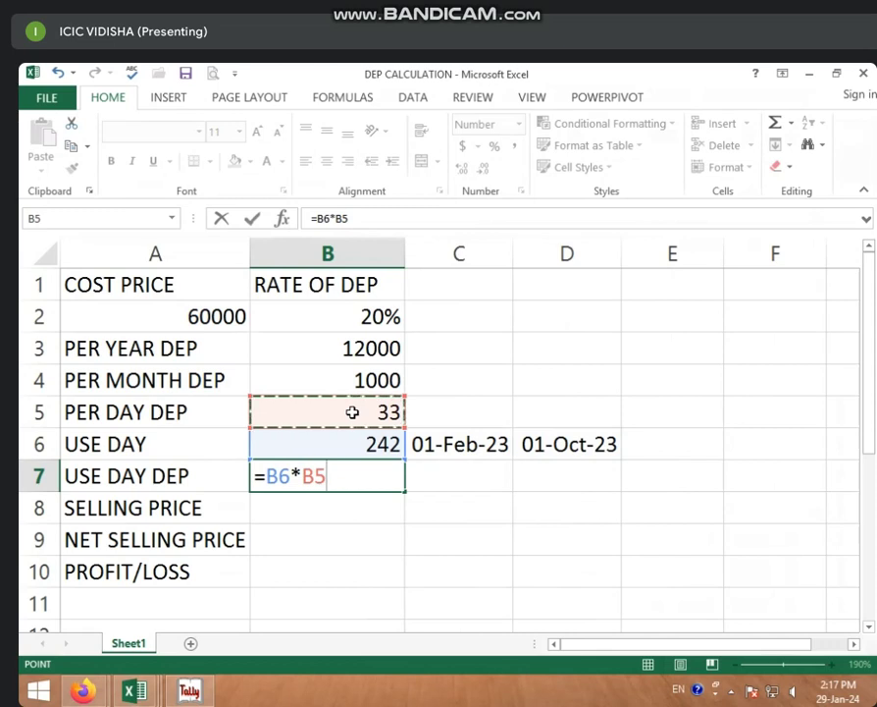
key(Return)
click(363, 475)
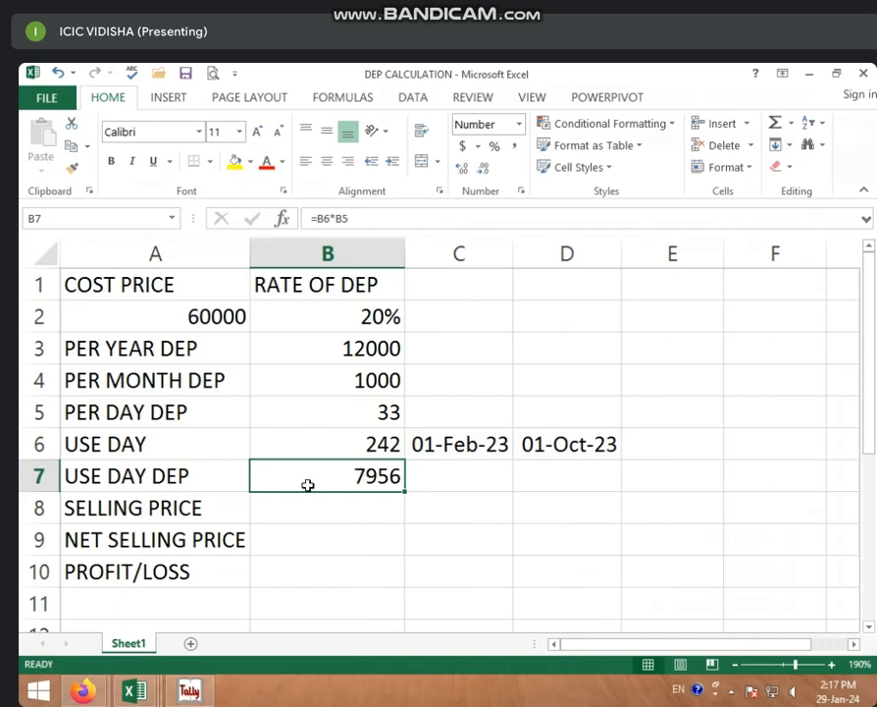
Step: Review the cost price, both dates and the B7 formula, ending on SELLING PRICE cell B8
click(290, 515)
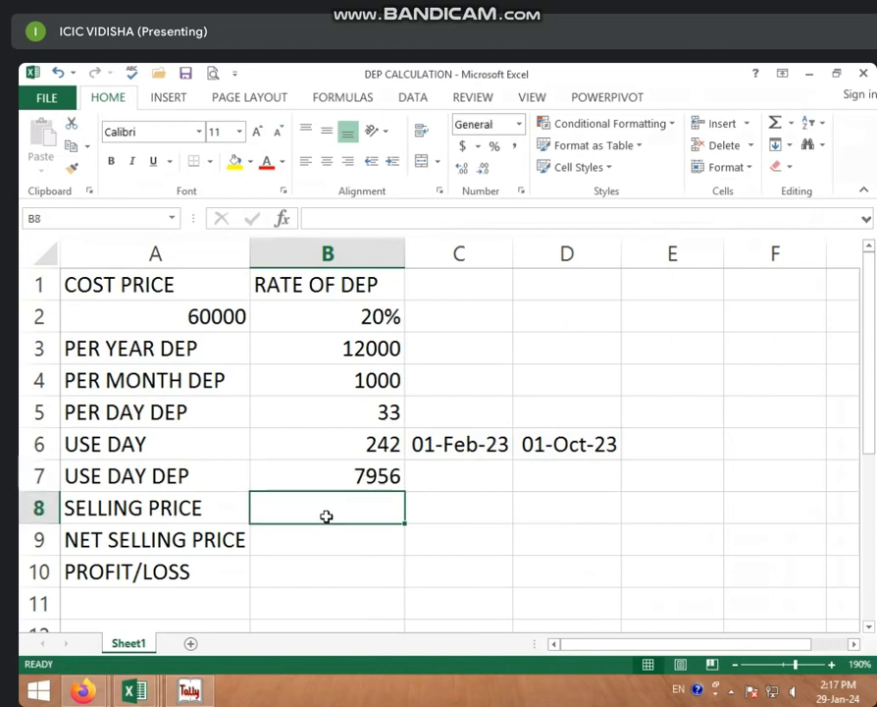
click(222, 320)
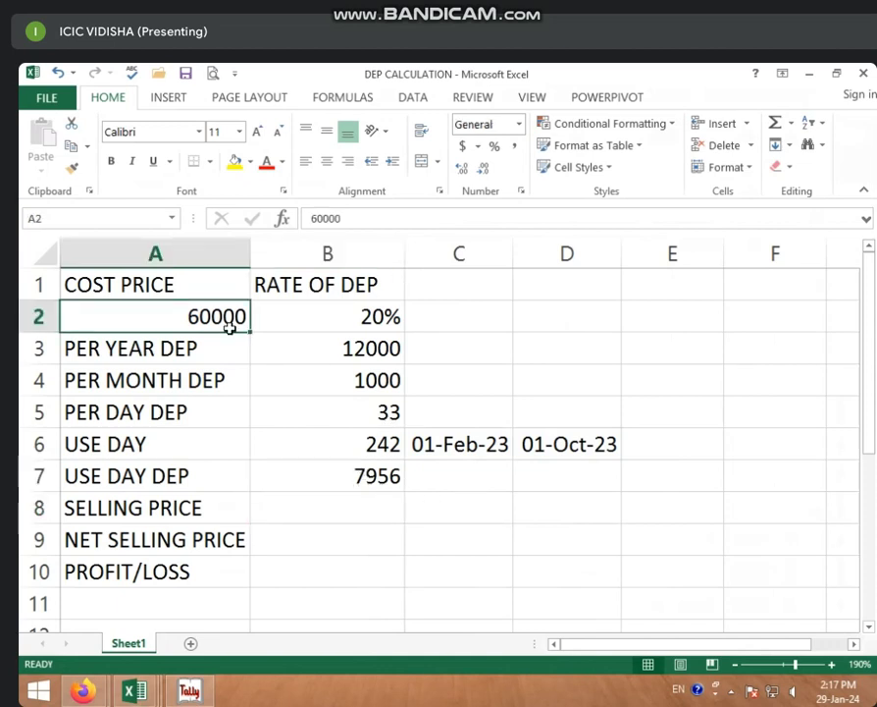
click(443, 448)
click(550, 447)
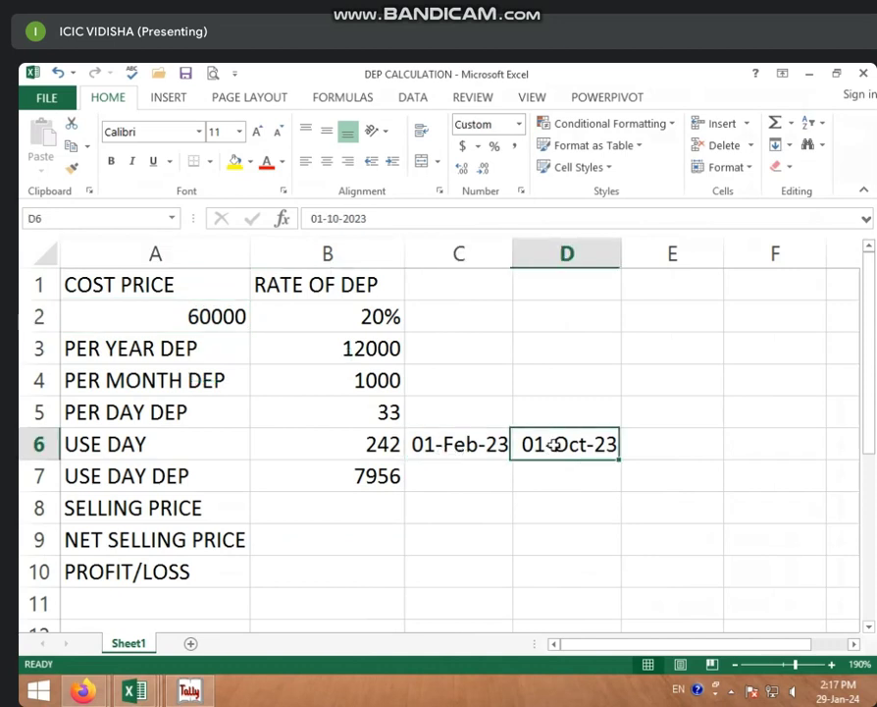
click(326, 478)
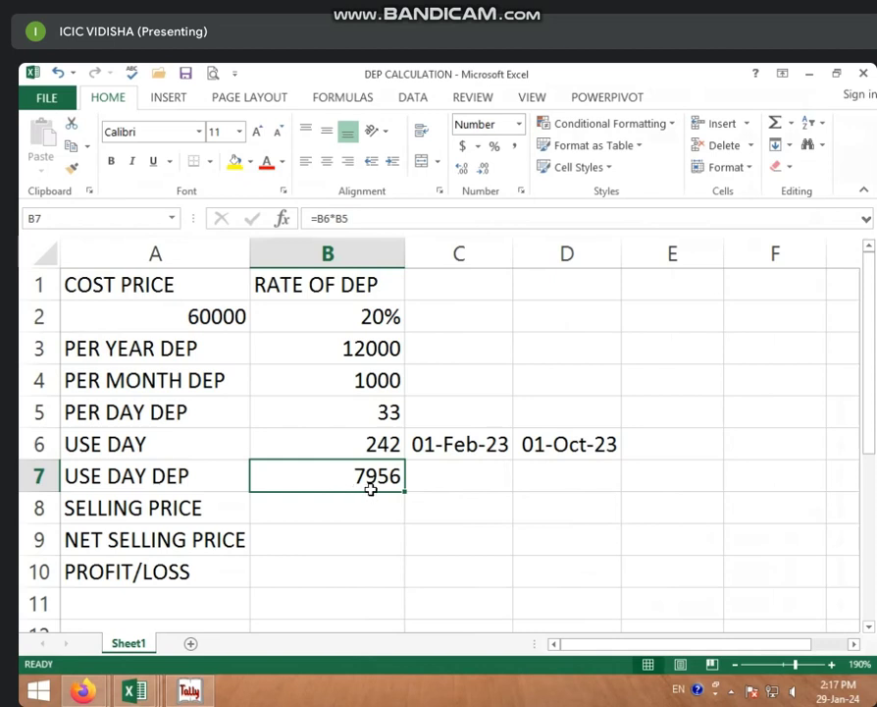
click(356, 510)
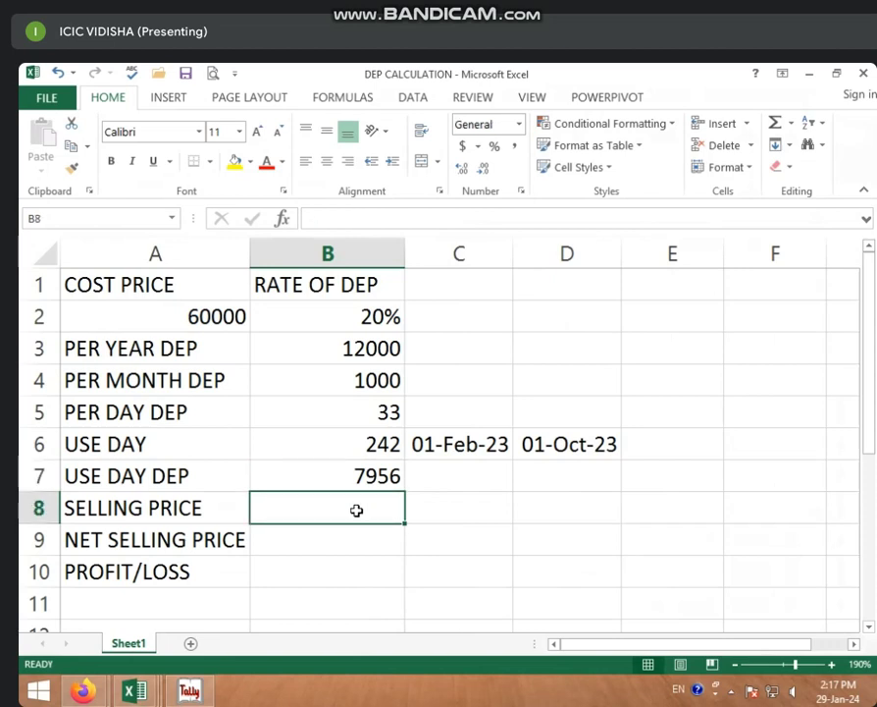
Step: Enter the selling price formula =A2-B7 in B8, giving 52044
text(=)
click(191, 324)
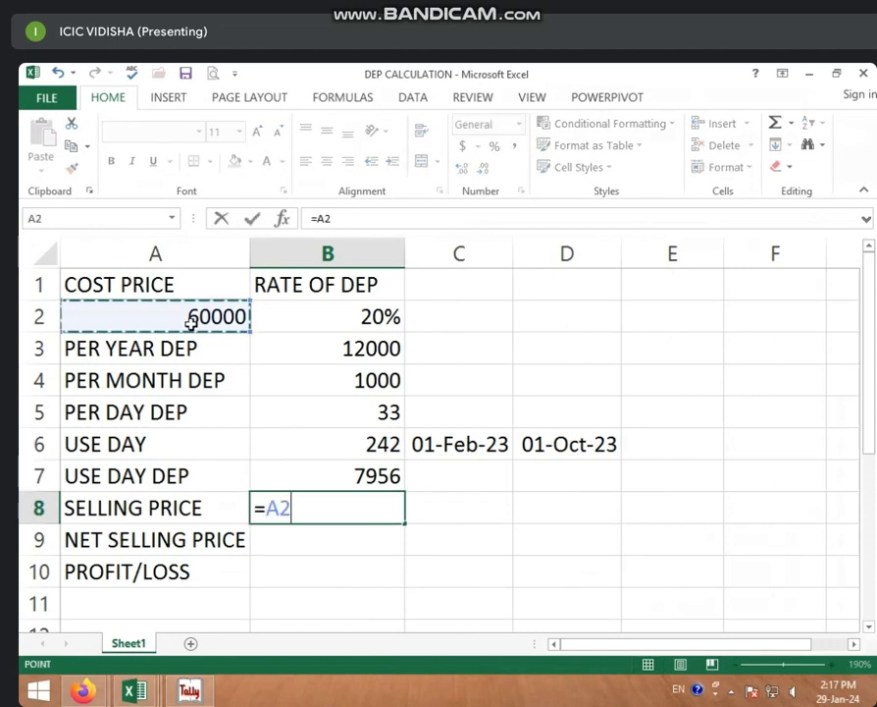
text(-)
click(298, 476)
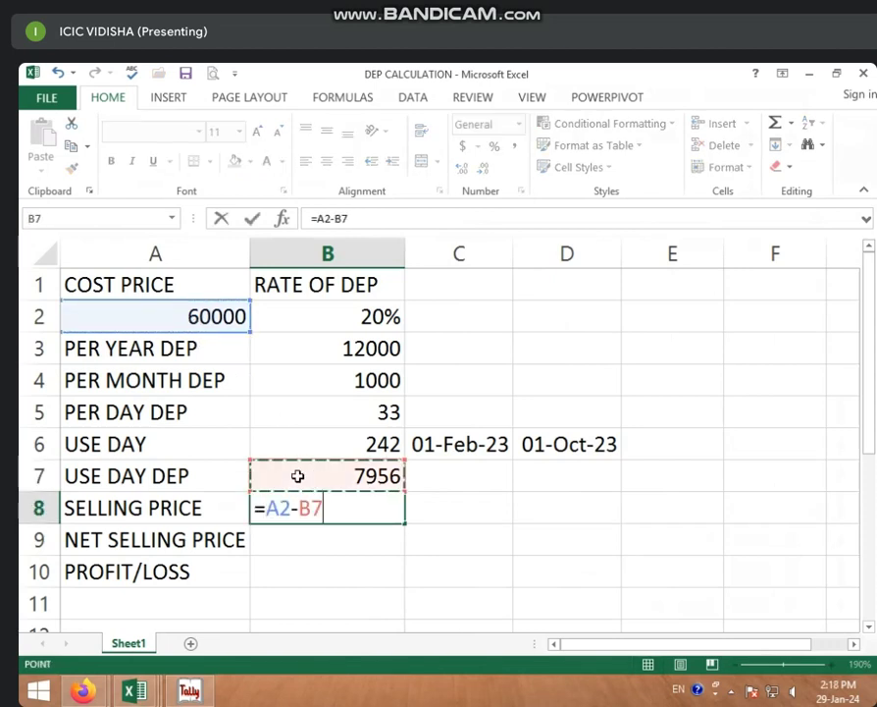
key(Return)
click(314, 508)
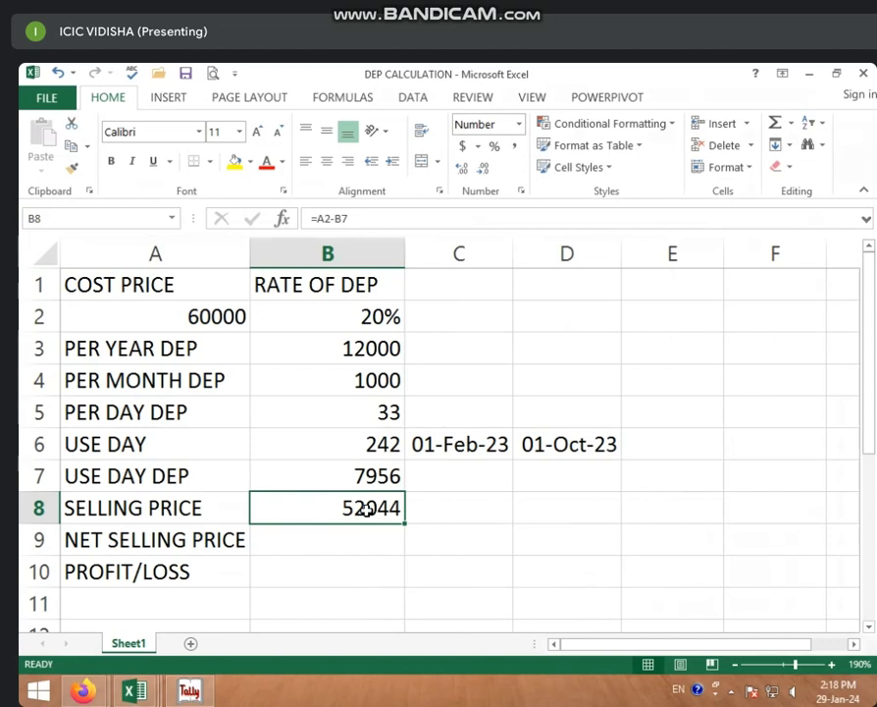
Step: Enter net selling price 40000 in B9 and profit/loss =B9-B8 (-12044) in B10, then return to Tally
click(342, 540)
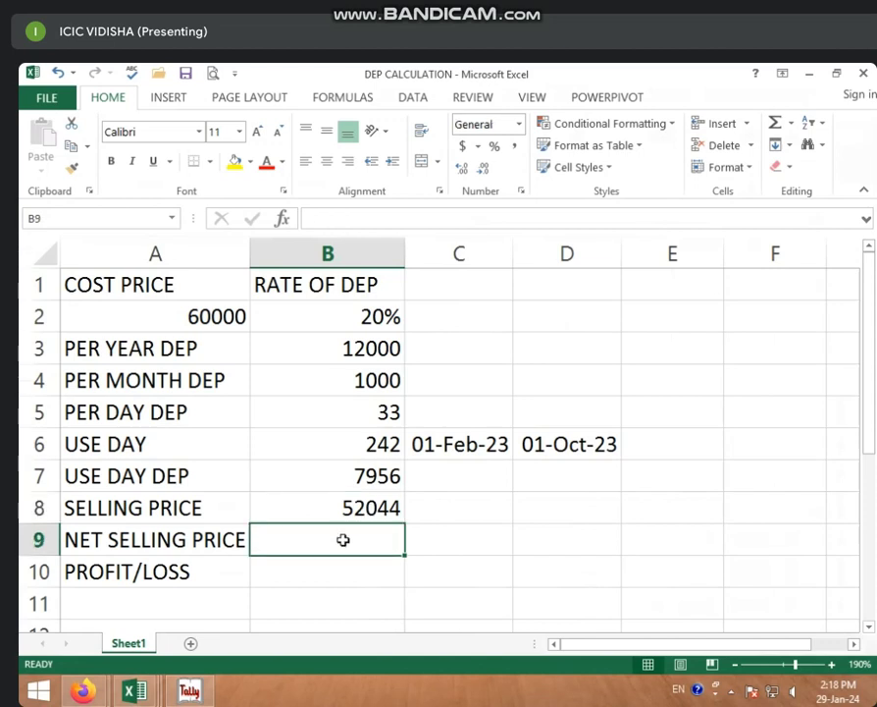
text(40000)
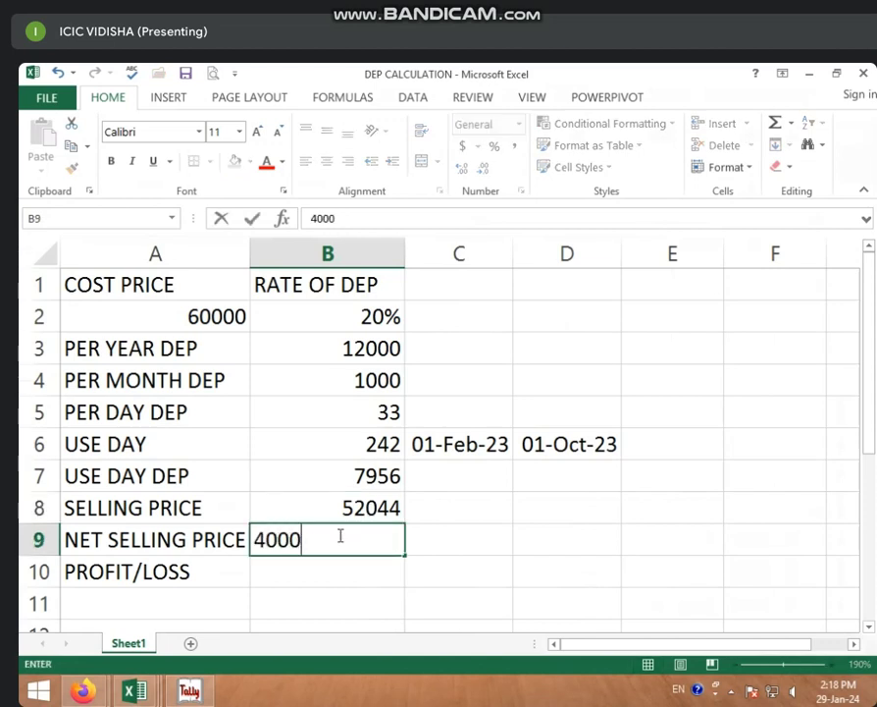
click(328, 578)
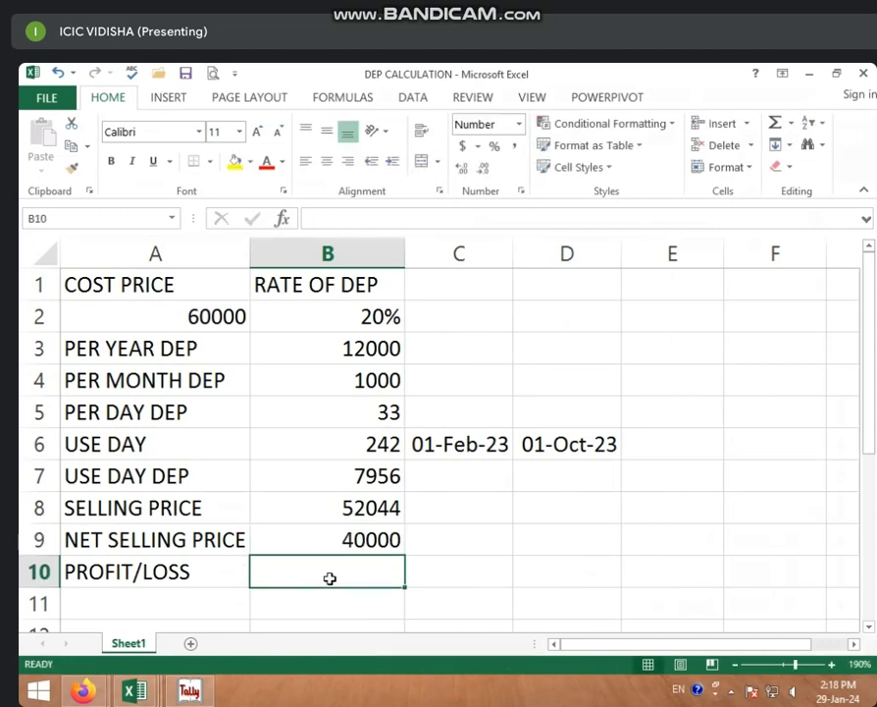
text(=)
click(378, 536)
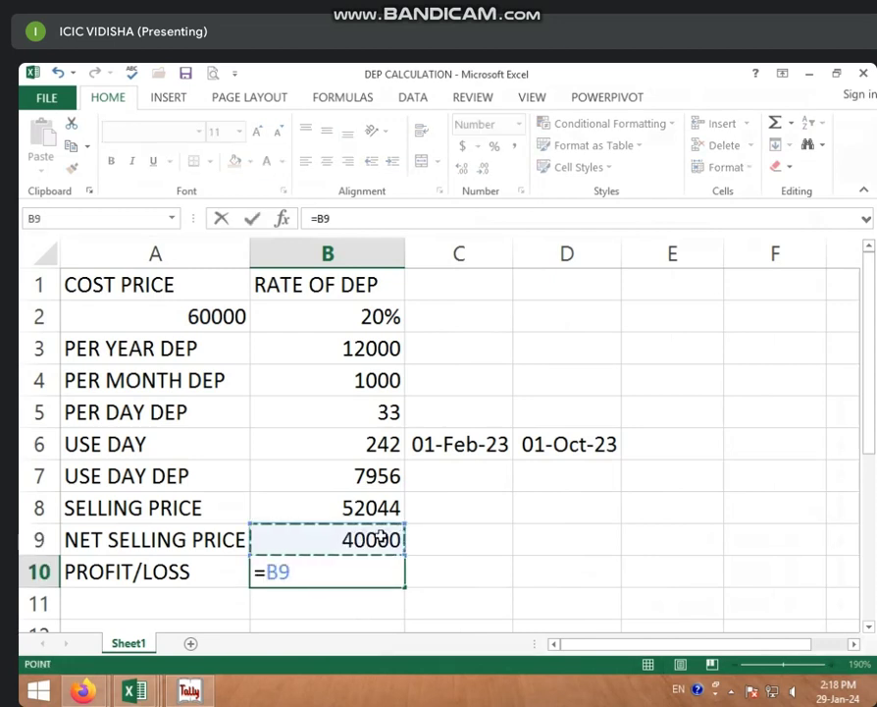
text(-)
click(373, 507)
key(Return)
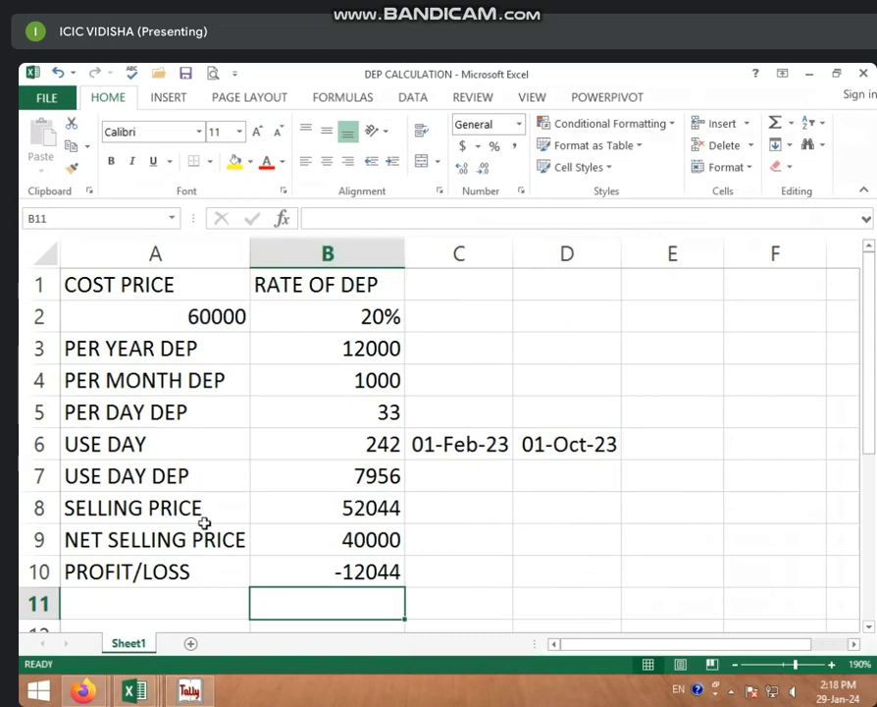
click(191, 691)
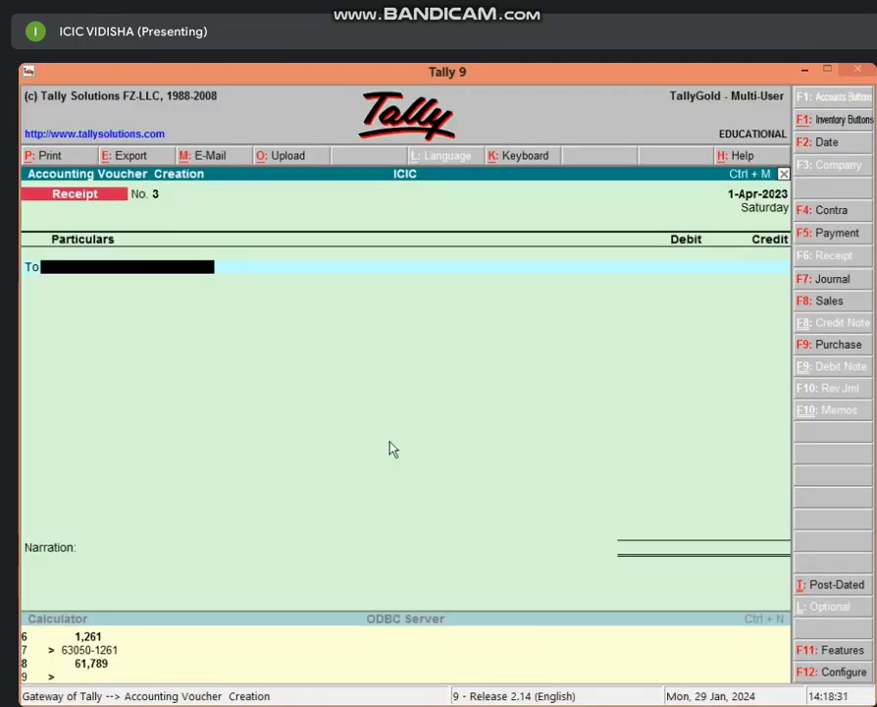